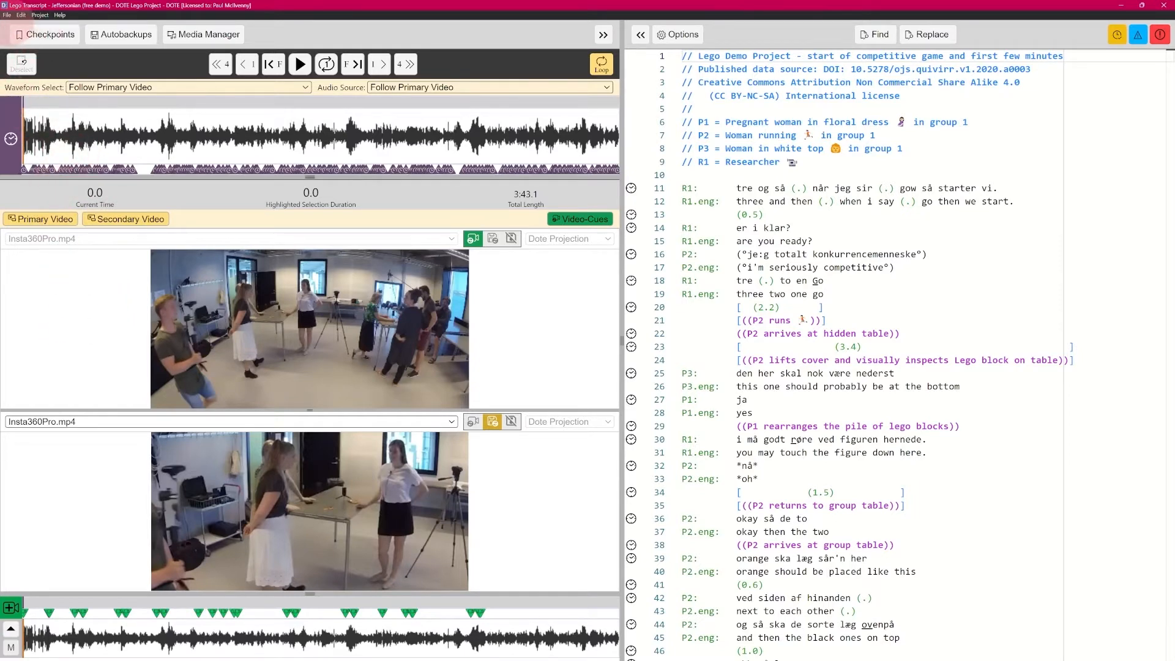
Create a new project named Event with a transcript named Notes using the Jeffersonian convention.
{"action": "left_click", "coordinate": [7, 15]}
{"action": "left_click", "coordinate": [31, 27]}
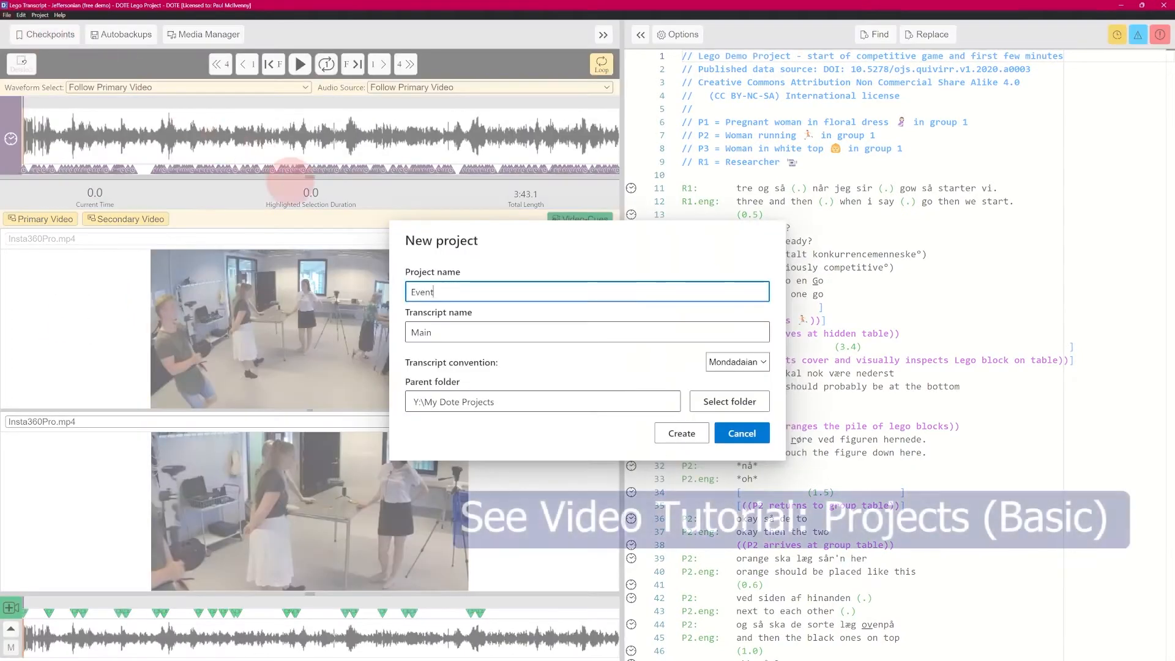
{"action": "left_click_drag", "start_coordinate": [456, 292], "coordinate": [407, 292]}
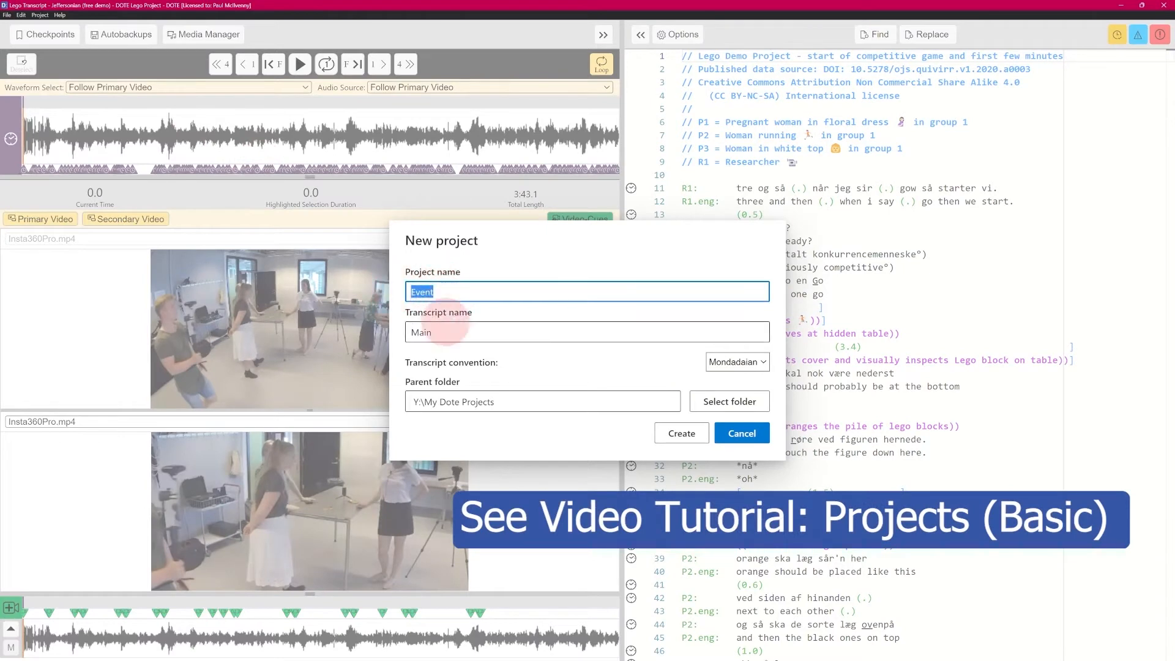
{"action": "double_click", "coordinate": [436, 336]}
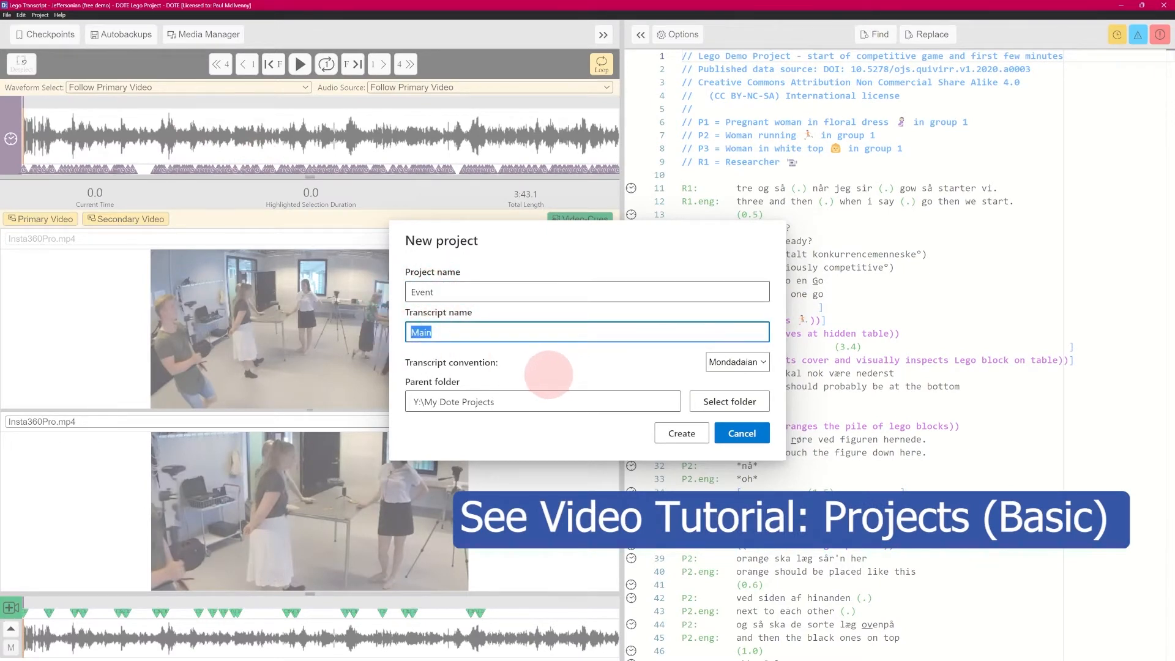
{"action": "type", "text": "Notes"}
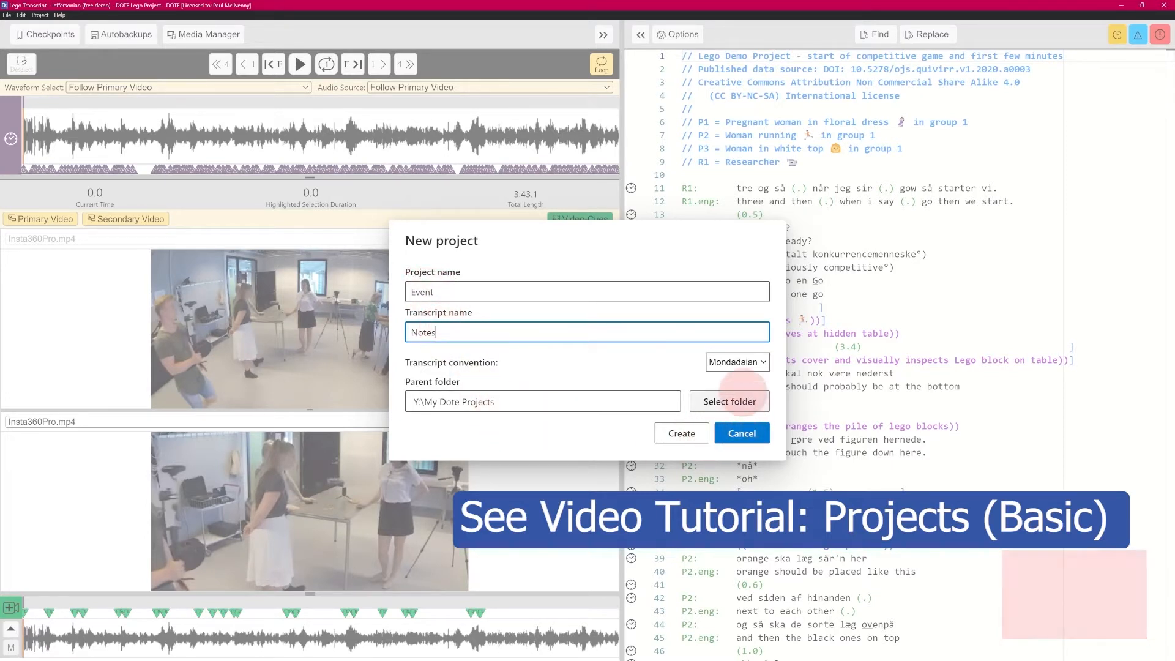
{"action": "left_click", "coordinate": [738, 361]}
{"action": "left_click", "coordinate": [737, 376]}
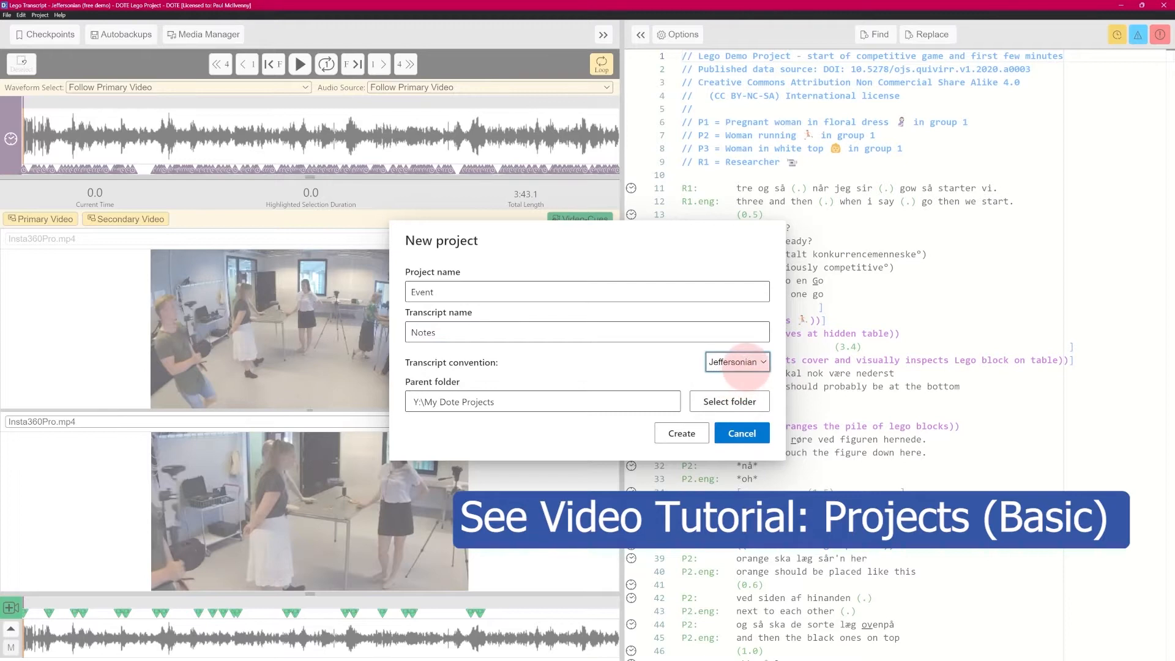
{"action": "left_click", "coordinate": [681, 432]}
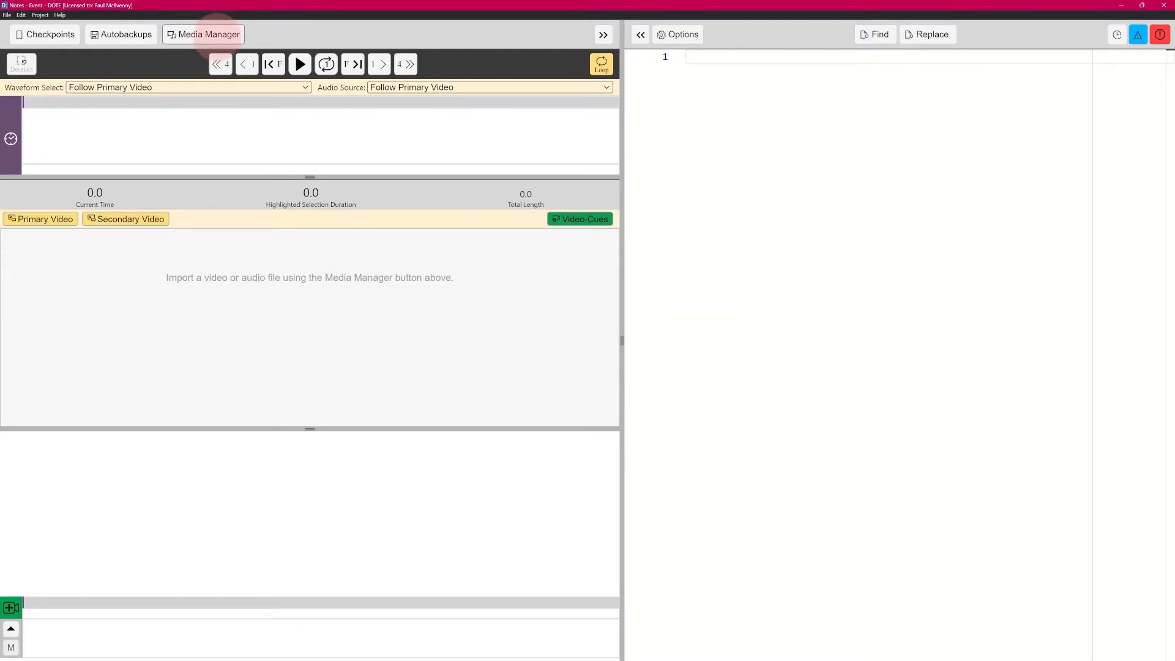
Add Insta360Pro.mp4 to the project's media and frame its 360° view closely on the people at the tables.
{"action": "left_click", "coordinate": [207, 35]}
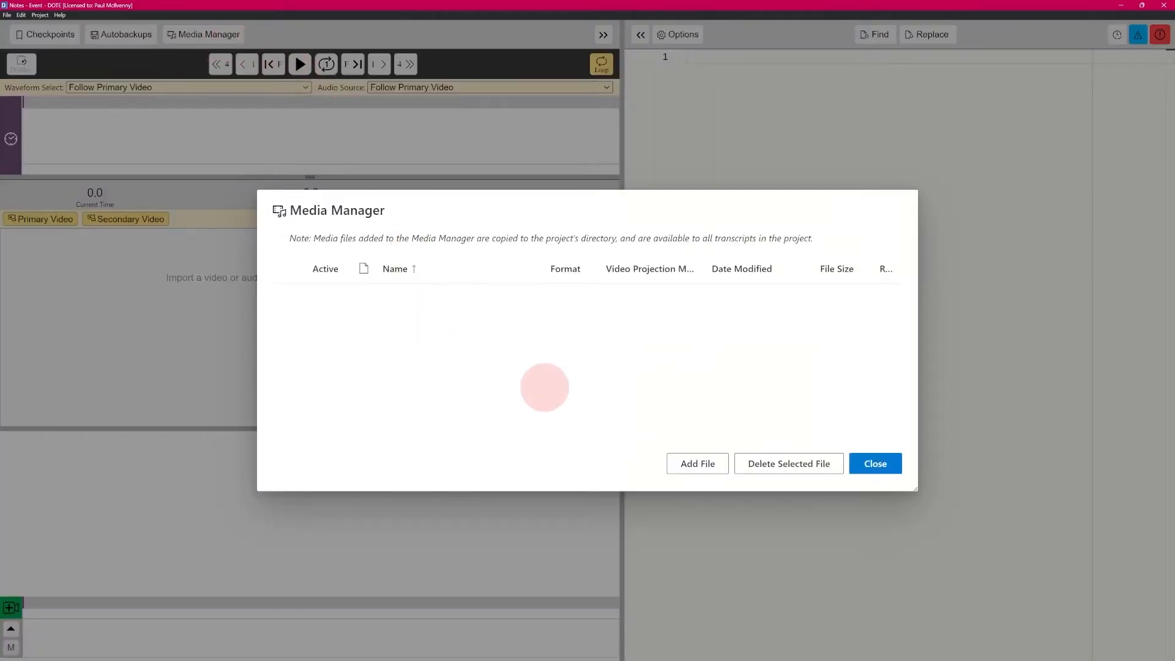
{"action": "left_click", "coordinate": [688, 461]}
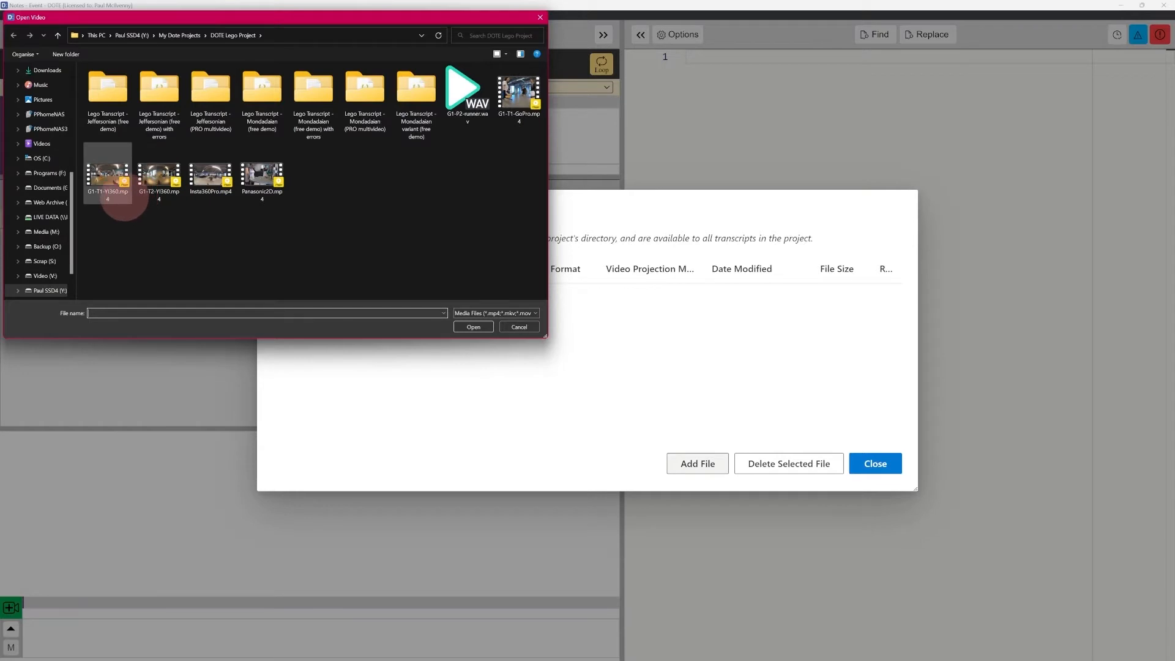
{"action": "left_click", "coordinate": [210, 178]}
{"action": "left_click", "coordinate": [473, 327]}
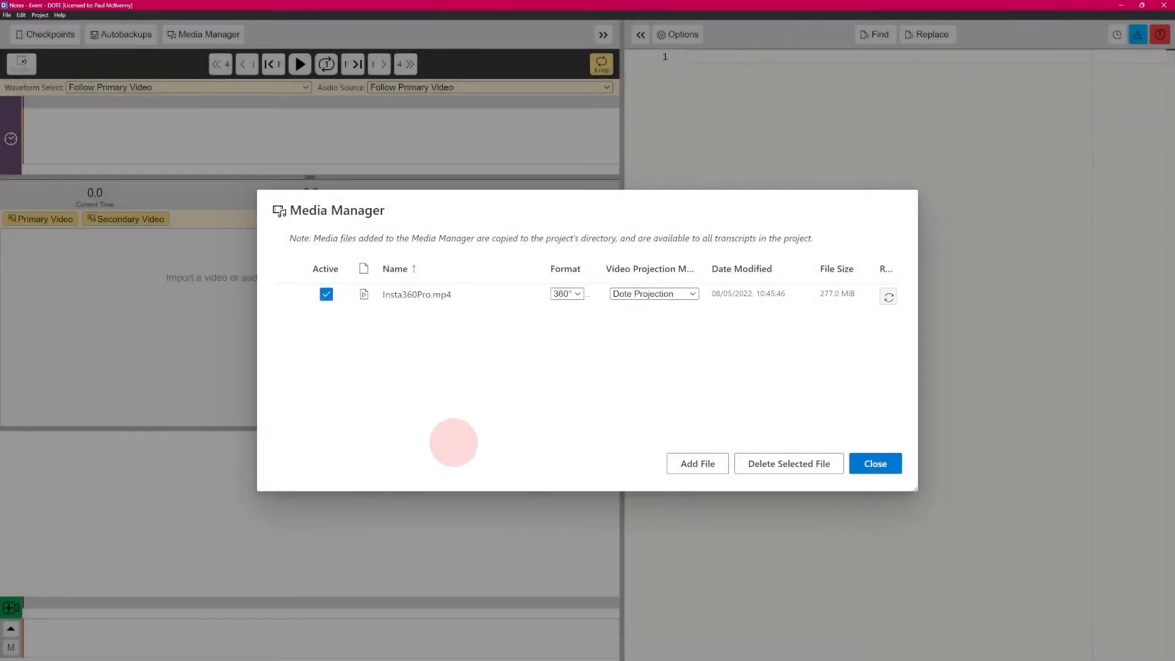
{"action": "left_click", "coordinate": [870, 463]}
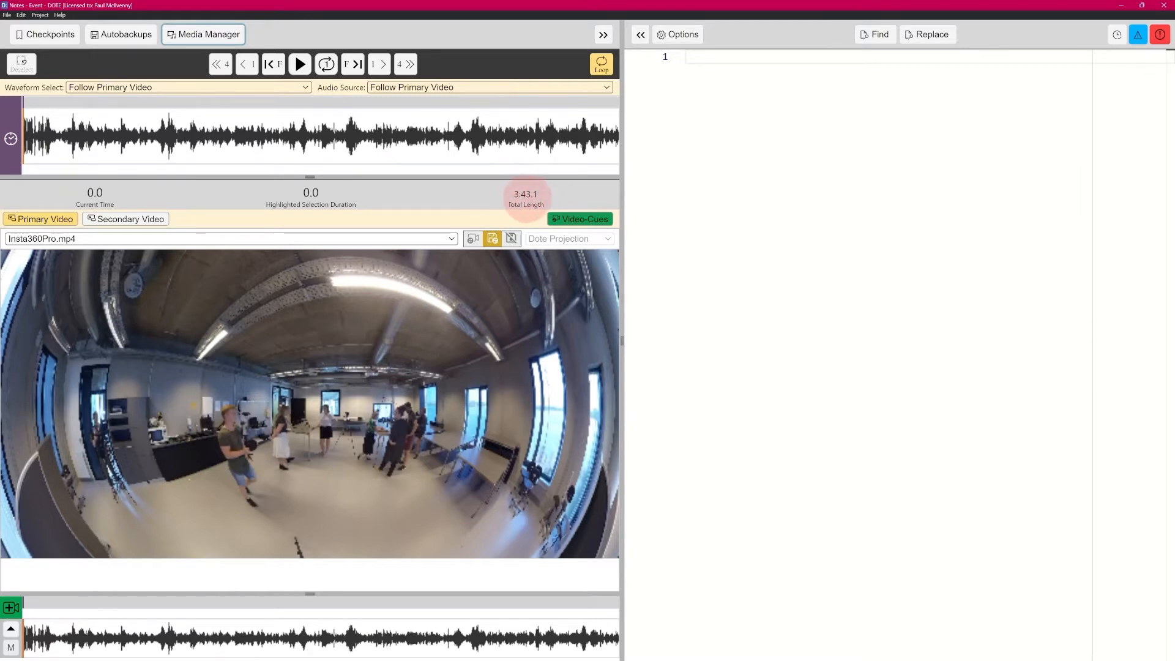
{"action": "left_click_drag", "start_coordinate": [300, 423], "coordinate": [343, 390]}
{"action": "scroll", "coordinate": [340, 389], "scroll_direction": "up", "scroll_amount": 1}
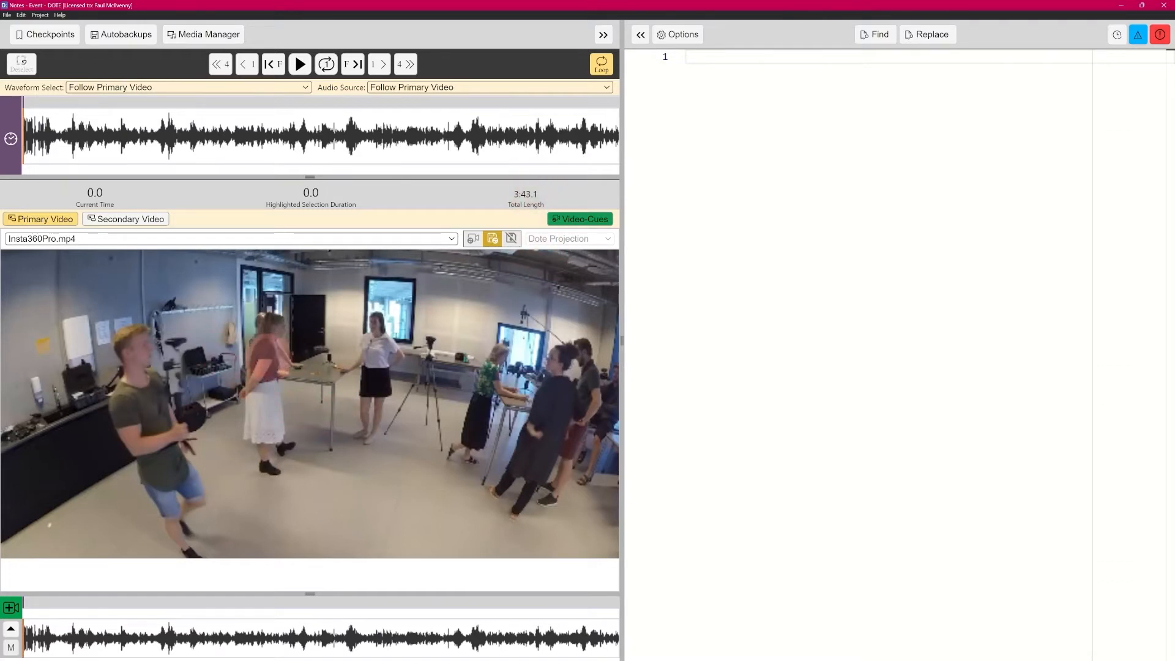
Write the comment heading "// Notes on P2 movement" on line 1 and add two new lines below it.
{"action": "left_click", "coordinate": [723, 59]}
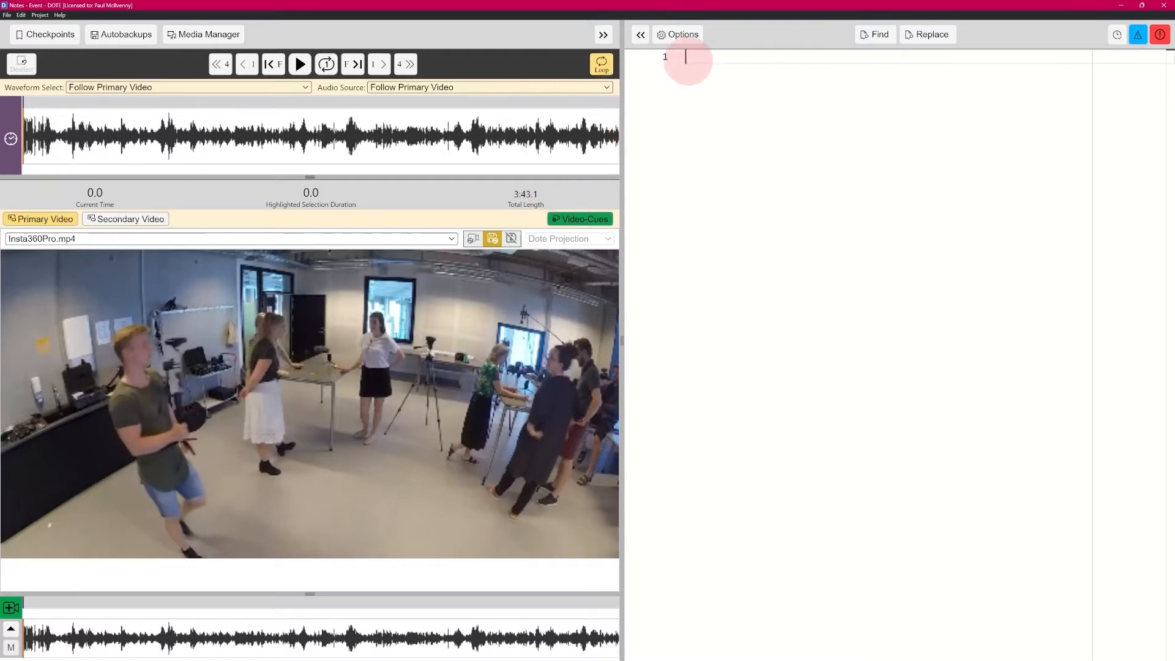
{"action": "type", "text": "// Notes on P2"}
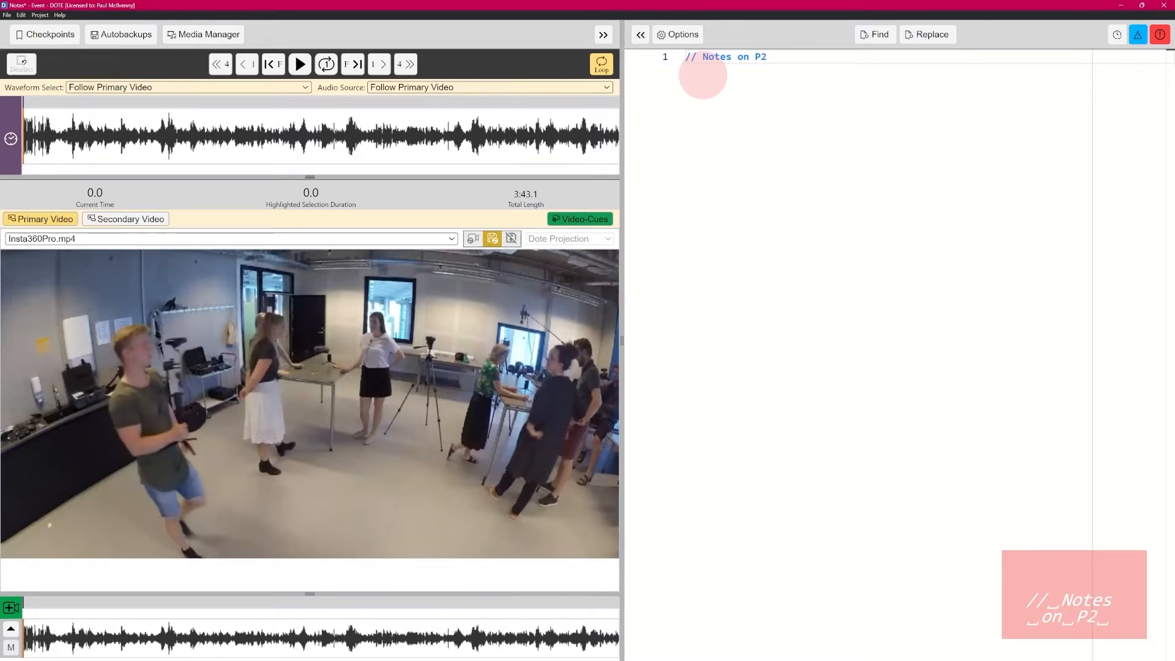
{"action": "type", "text": " m"}
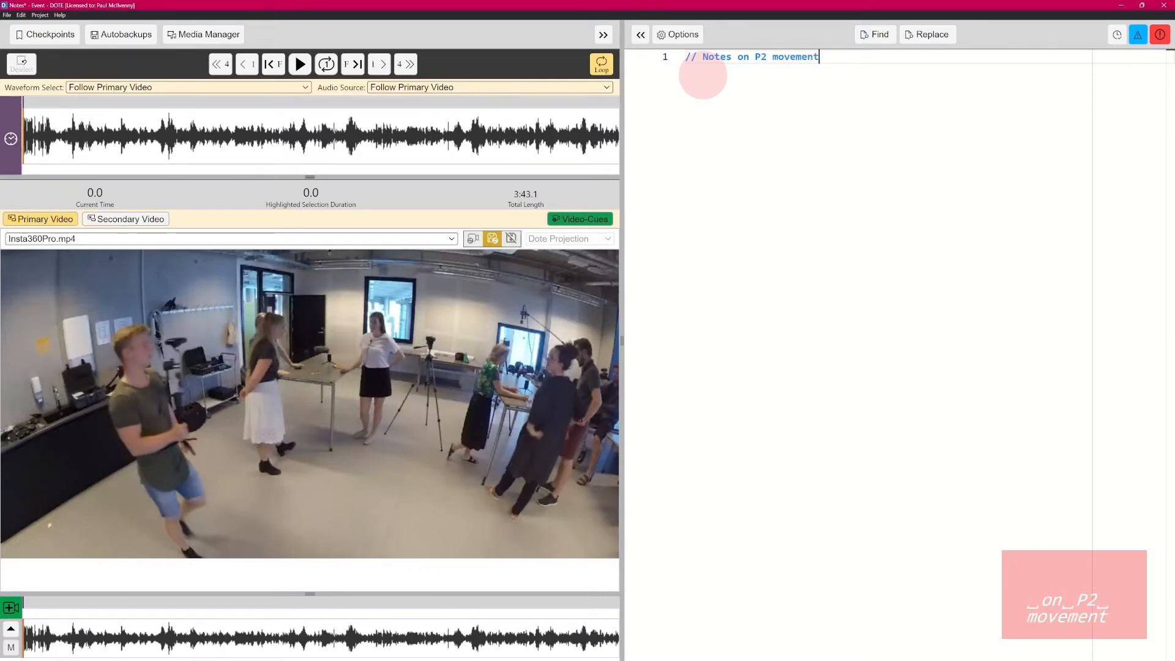
{"action": "type", "text": "ovement"}
{"action": "key", "text": "Return"}
{"action": "key", "text": "Return"}
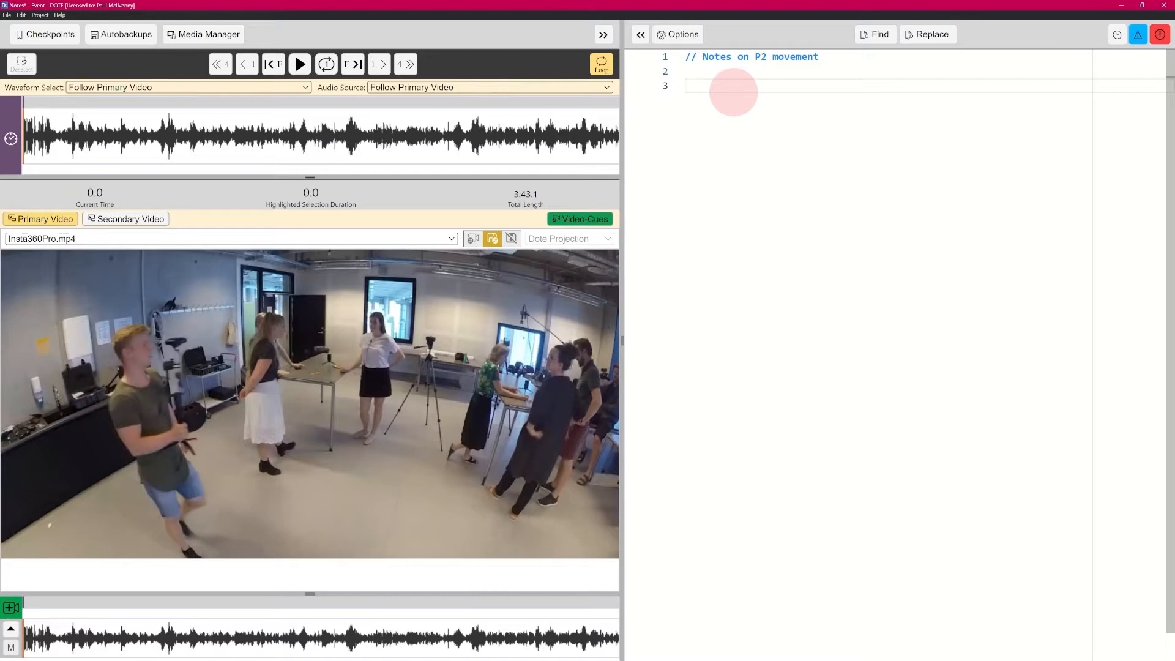
Play the video to 7.6 s, write ((P2 runs)) on line 3 and give that line a sync-code.
{"action": "key", "text": "ctrl+space"}
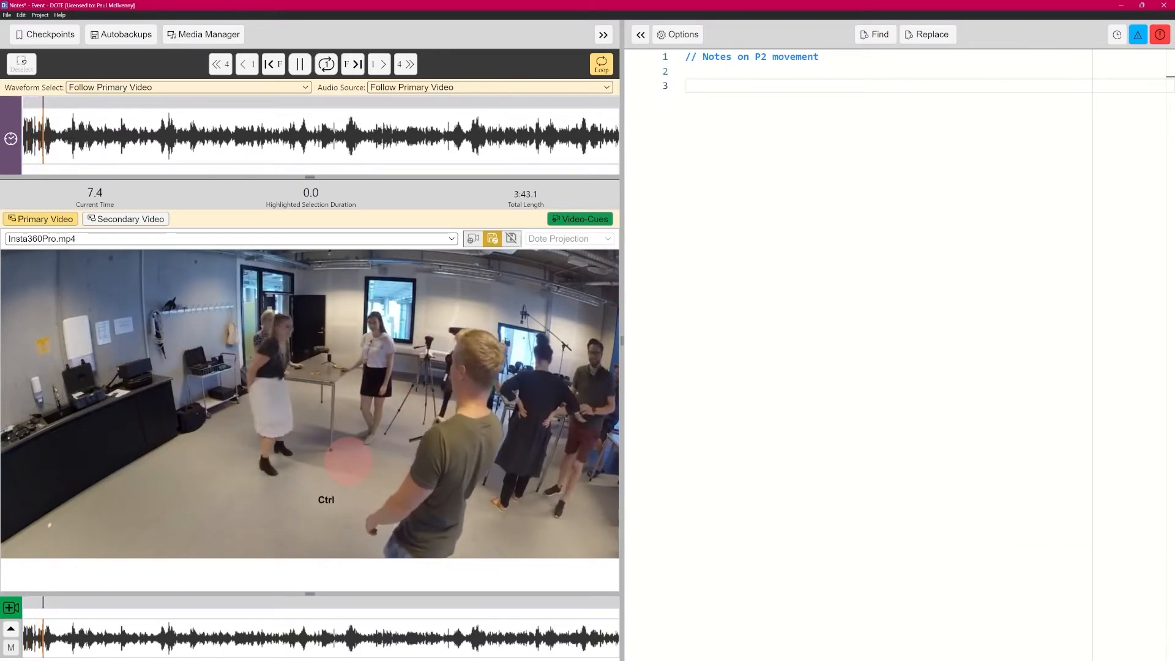
{"action": "key", "text": "ctrl+space"}
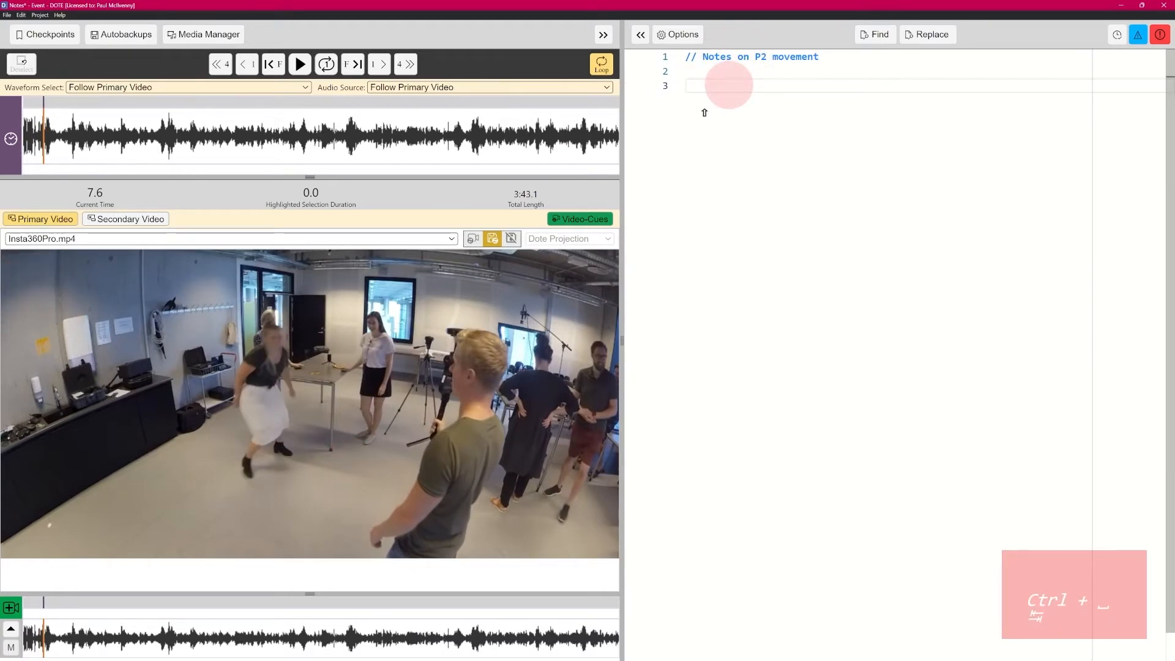
{"action": "type", "text": "P2 runs"}
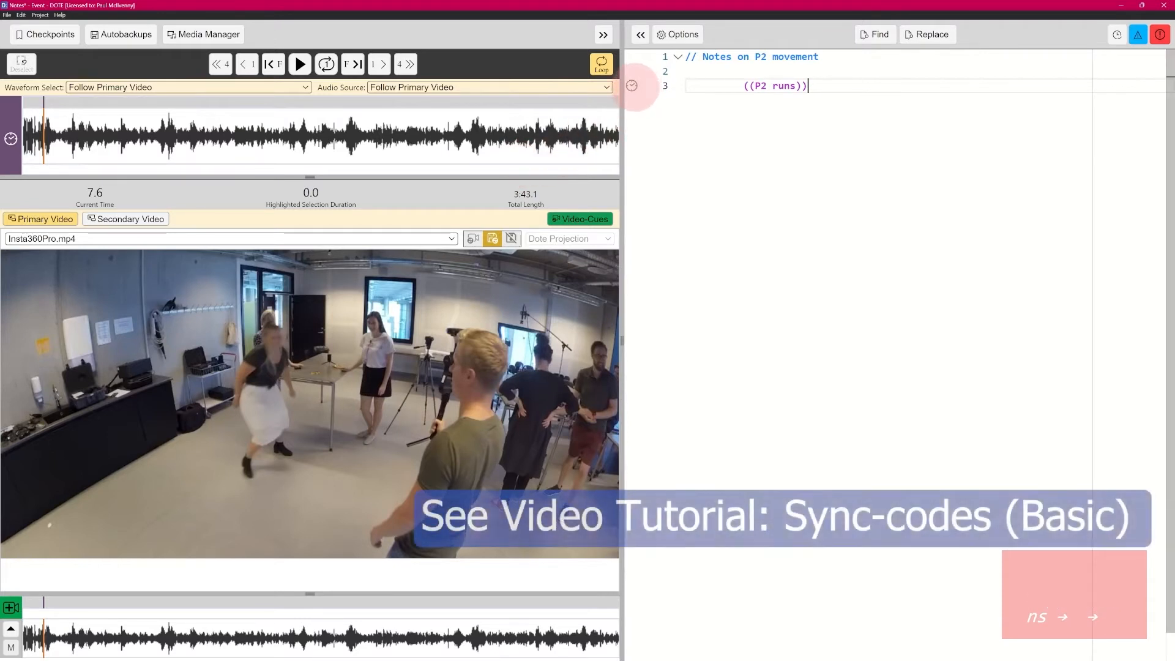
{"action": "left_click", "coordinate": [632, 86]}
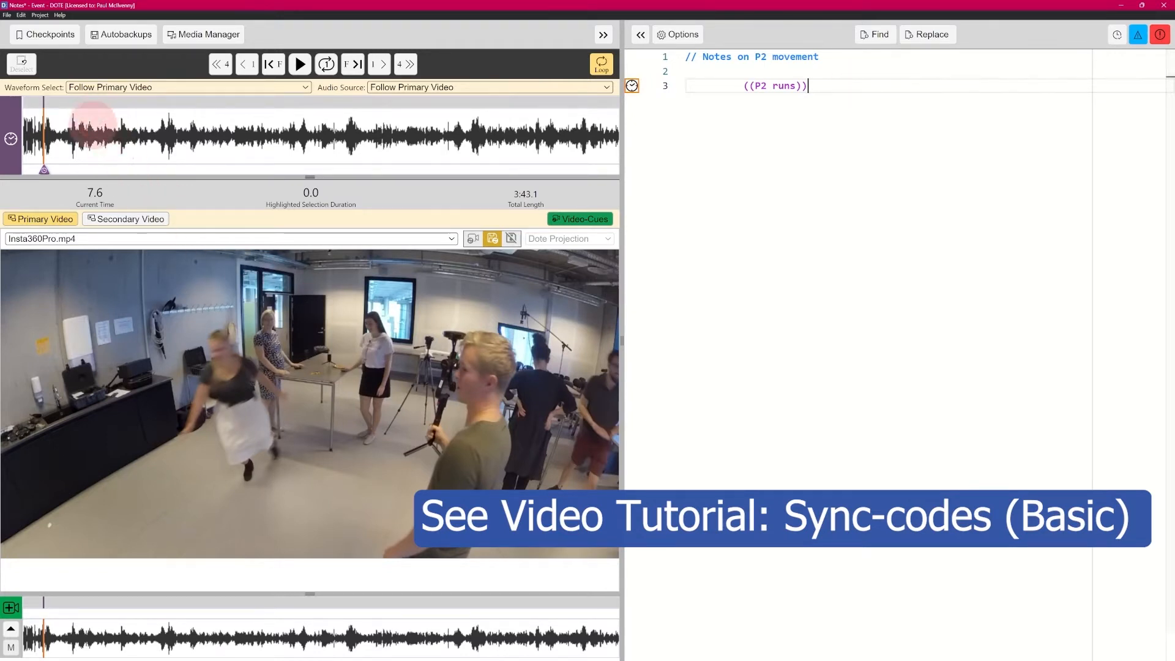
Fine-tune the sync-code of ((P2 runs)) on the enlarged waveform, moving it to 7.1 s.
{"action": "scroll", "coordinate": [137, 114], "scroll_direction": "down", "scroll_amount": 3}
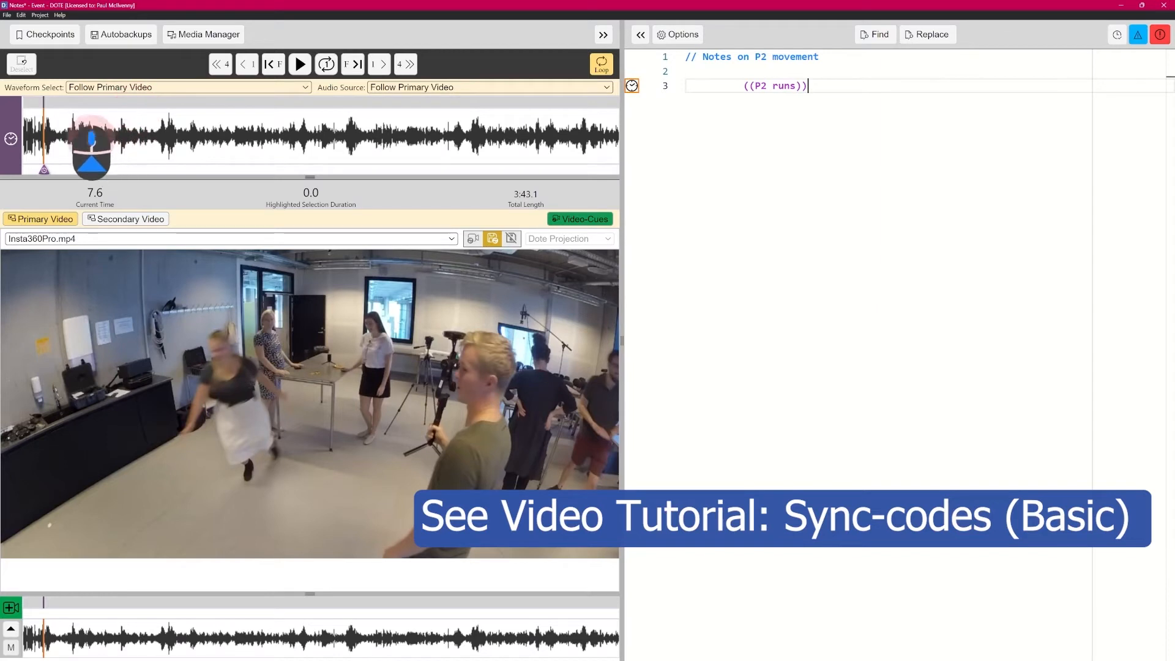
{"action": "scroll", "coordinate": [38, 144], "scroll_direction": "down", "scroll_amount": 1}
{"action": "scroll", "coordinate": [46, 140], "scroll_direction": "up", "scroll_amount": 4}
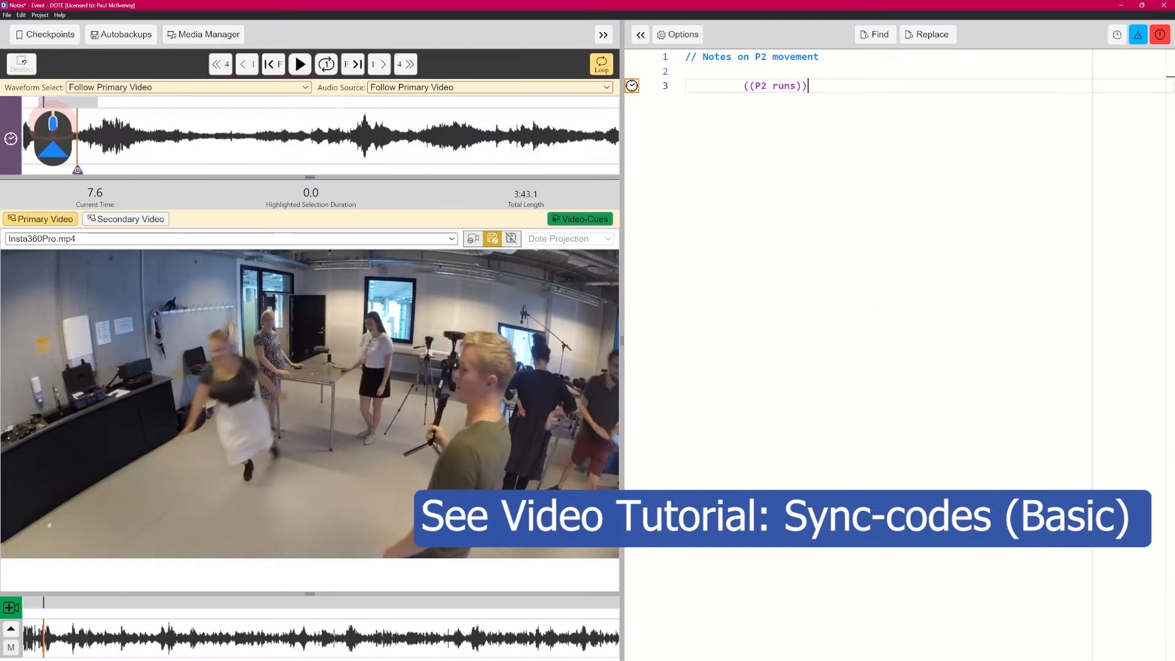
{"action": "scroll", "coordinate": [157, 129], "scroll_direction": "up", "scroll_amount": 1}
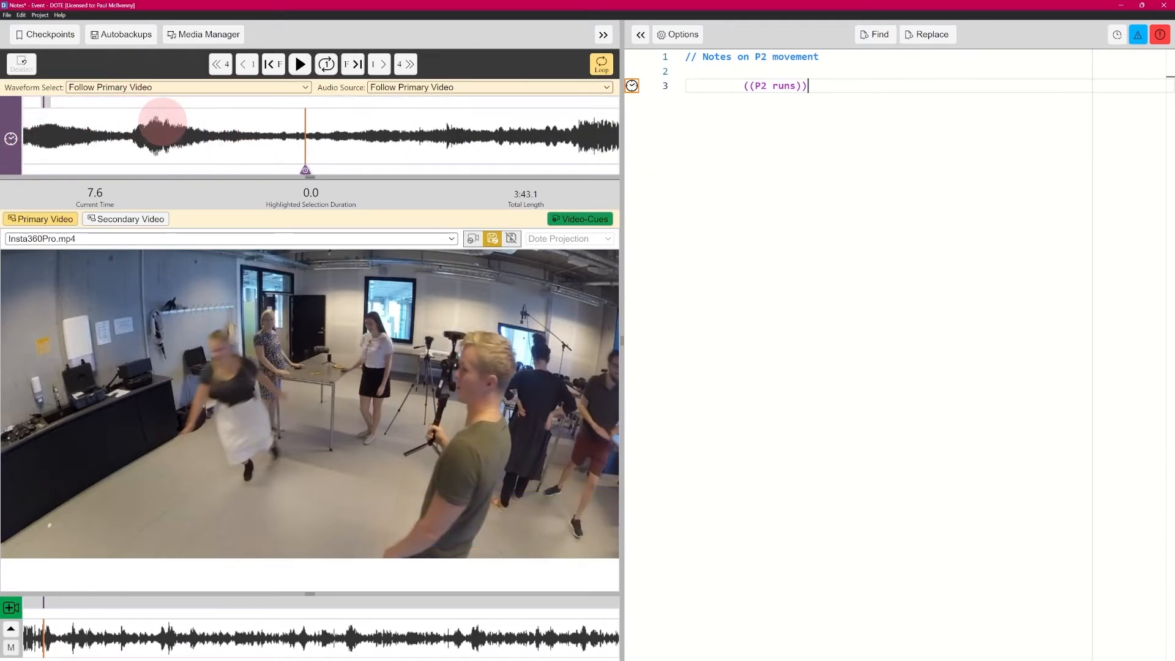
{"action": "left_click_drag", "start_coordinate": [307, 169], "coordinate": [287, 172]}
{"action": "left_click_drag", "start_coordinate": [266, 173], "coordinate": [319, 172]}
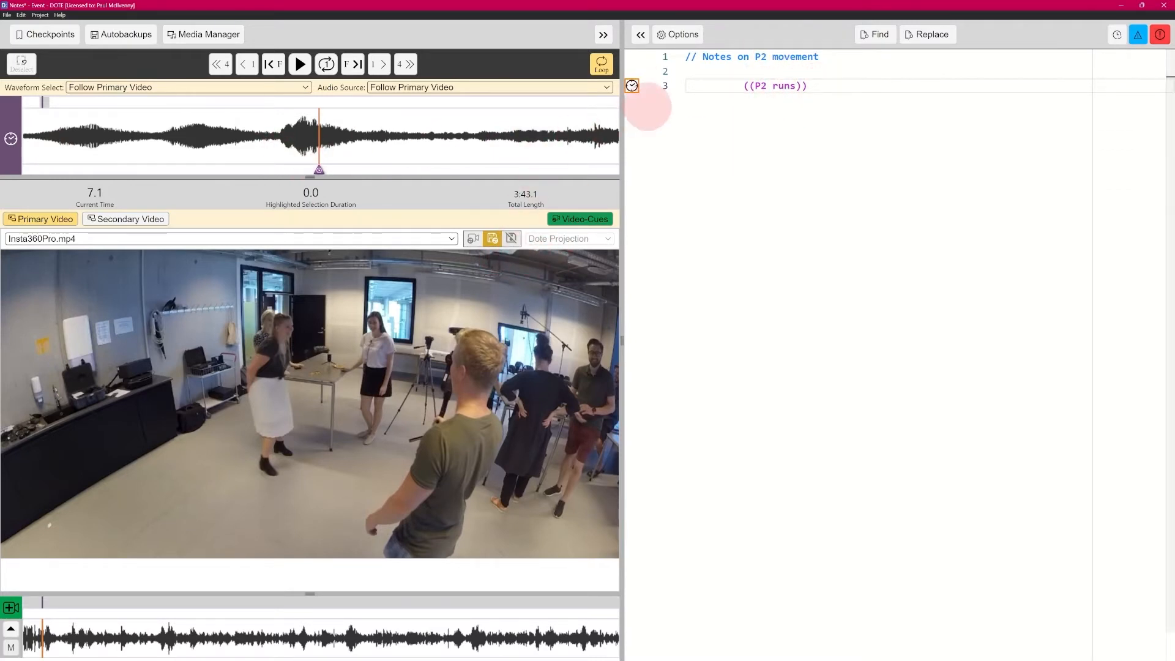
Play on from the sync-code and skip through the video to the part around P2's run back to the table.
{"action": "scroll", "coordinate": [325, 152], "scroll_direction": "down", "scroll_amount": 4}
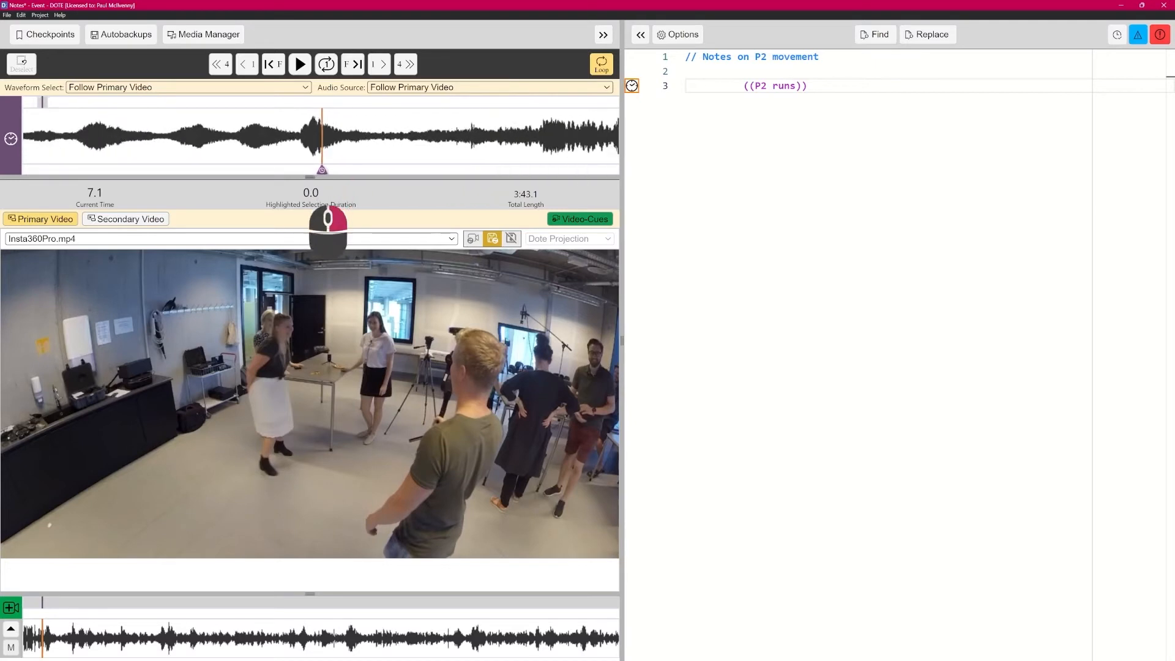
{"action": "key", "text": "ctrl+space"}
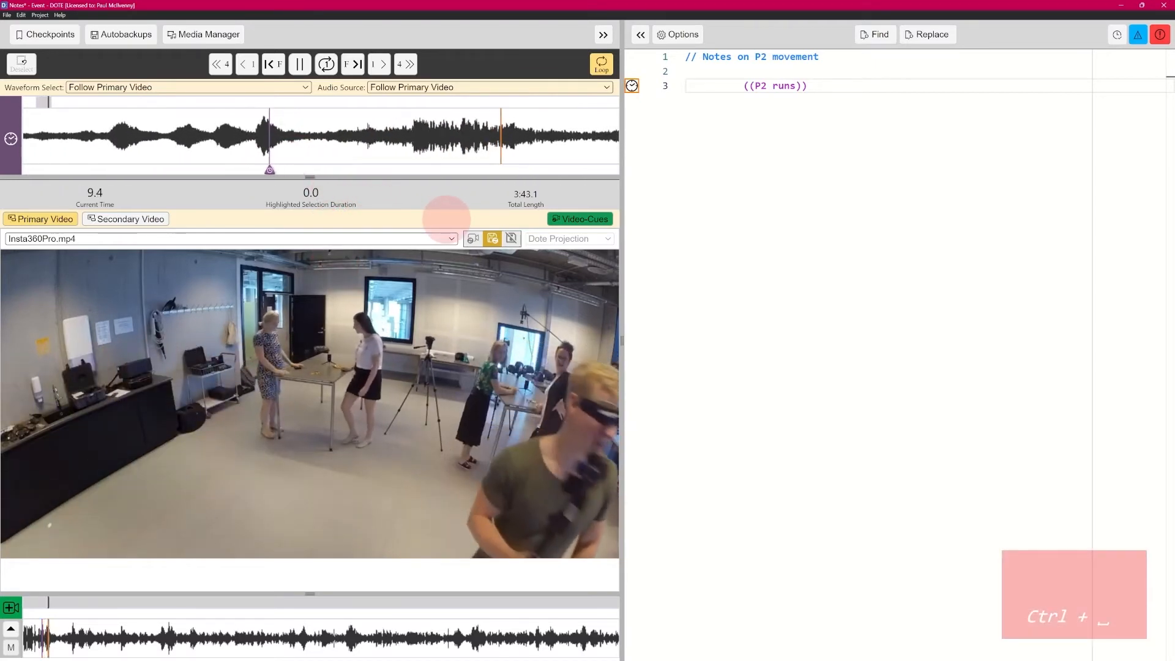
{"action": "key", "text": "ctrl+shift+Right"}
{"action": "key", "text": "ctrl+shift+Right"}
{"action": "key", "text": "ctrl+shift+Right"}
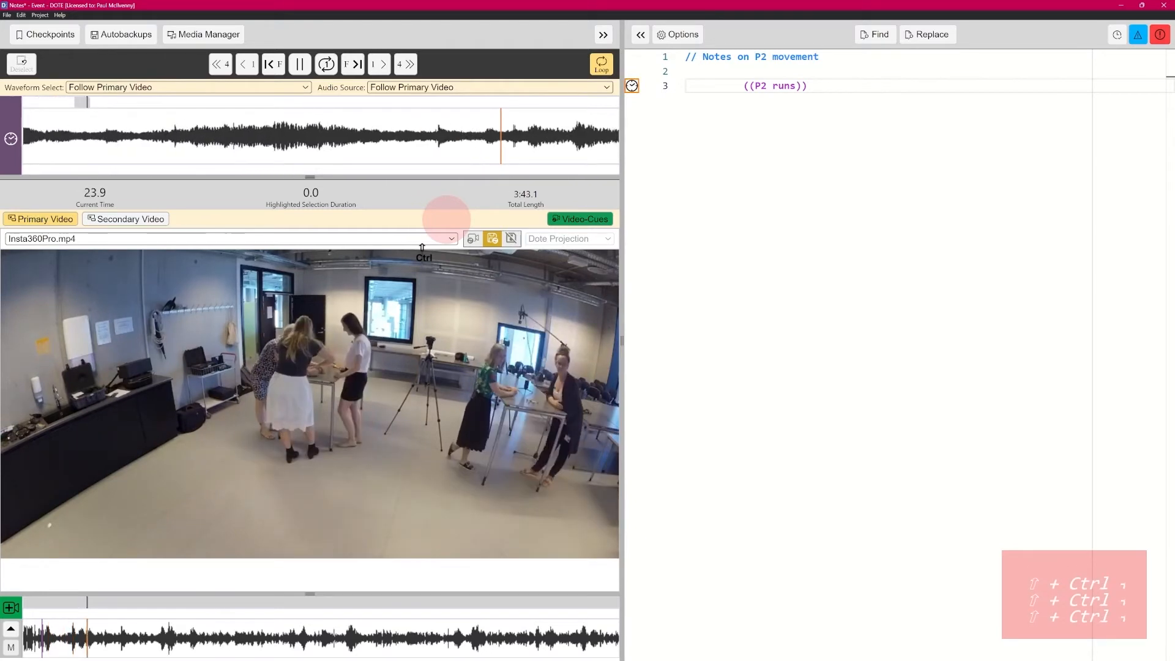
{"action": "key", "text": "ctrl+shift+Left"}
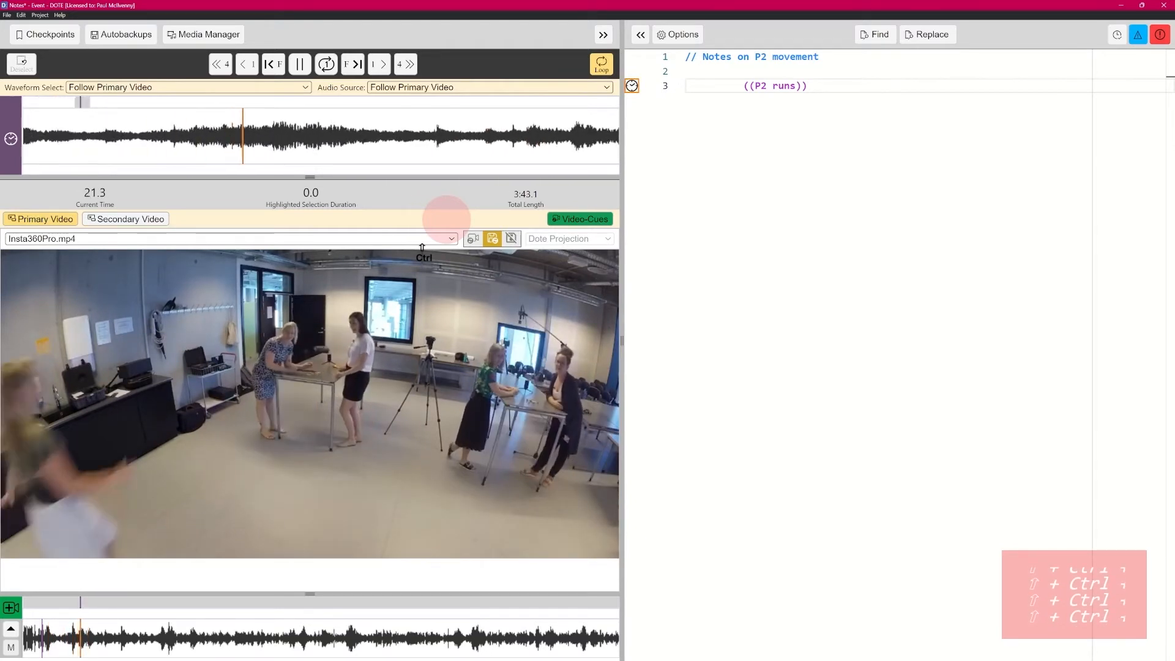
{"action": "key", "text": "ctrl+shift+Left"}
Turn the 360° view toward the grey partition screens and set the playhead to 19.4 s, where P2 emerges.
{"action": "key", "text": "ctrl+space"}
{"action": "left_click_drag", "start_coordinate": [268, 428], "coordinate": [407, 401]}
{"action": "key", "text": "ctrl+space"}
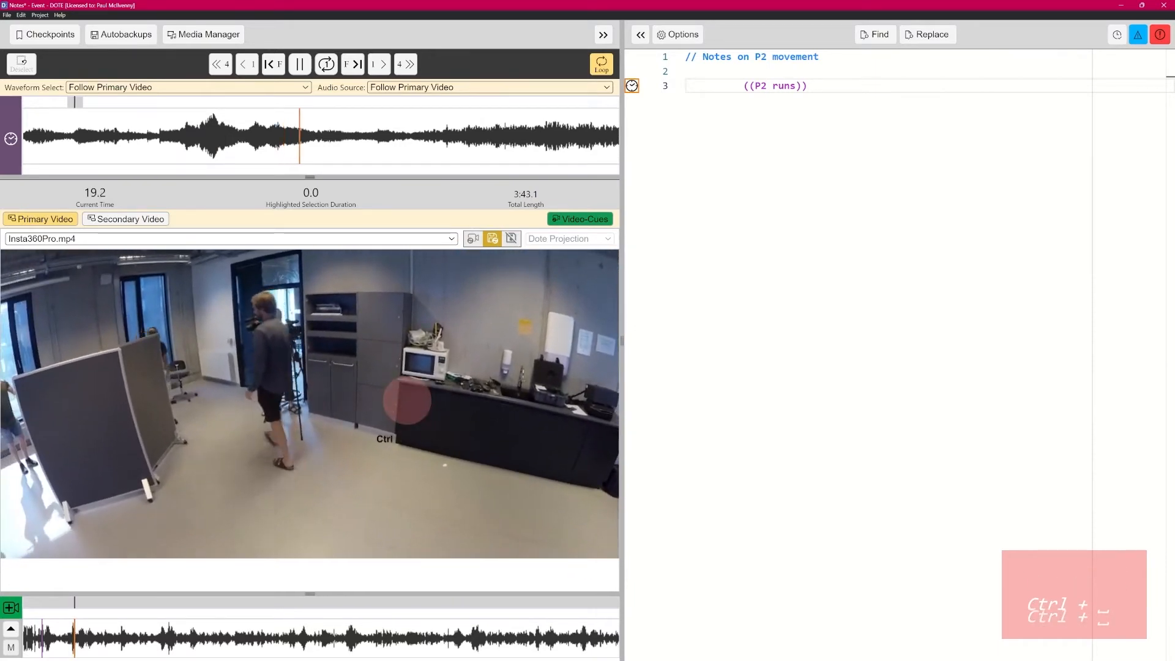
{"action": "key", "text": "ctrl+space"}
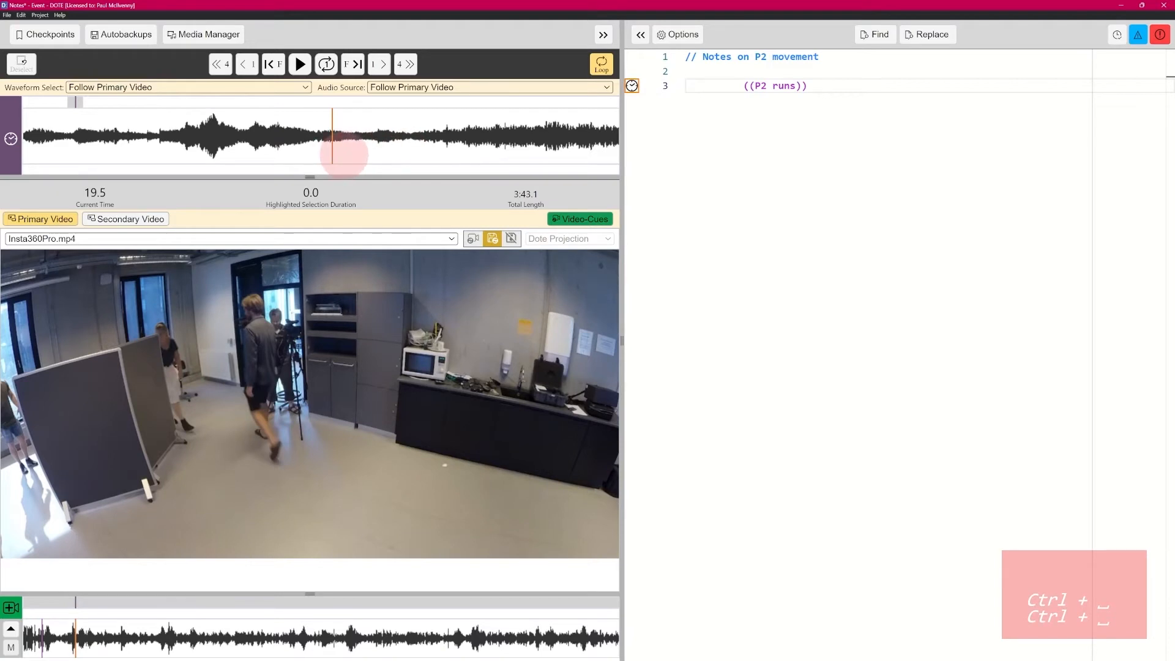
{"action": "left_click", "coordinate": [319, 149]}
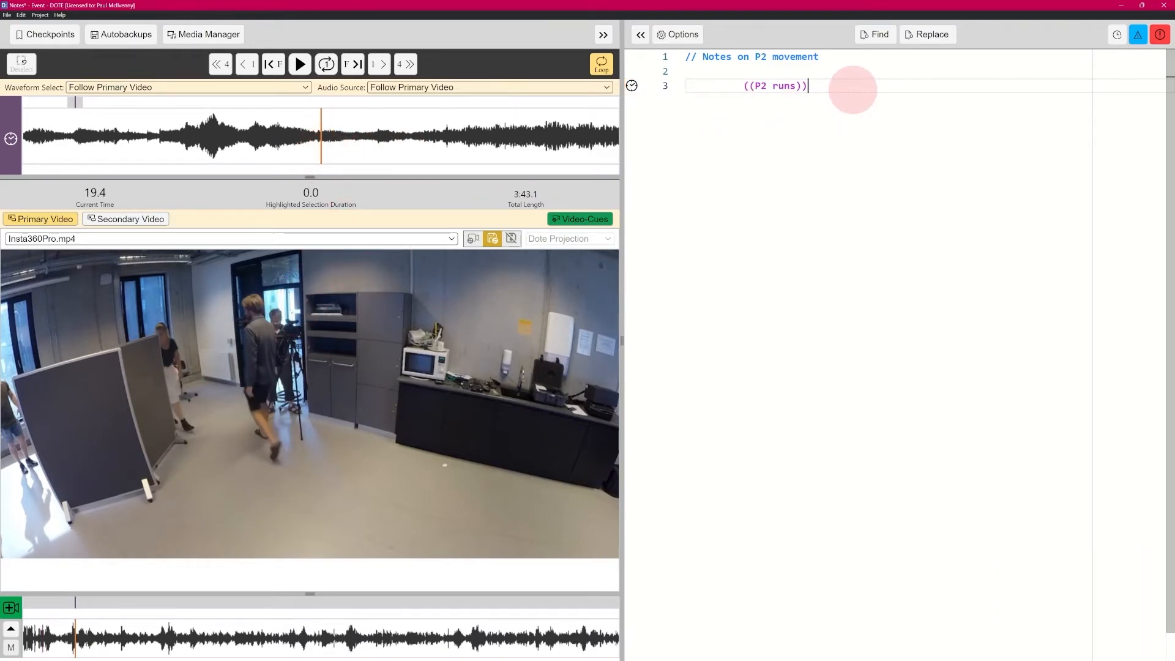
Write ((P2 runs back)) on line 5 and give it a sync-code at 19.4 s.
{"action": "key", "text": "Return"}
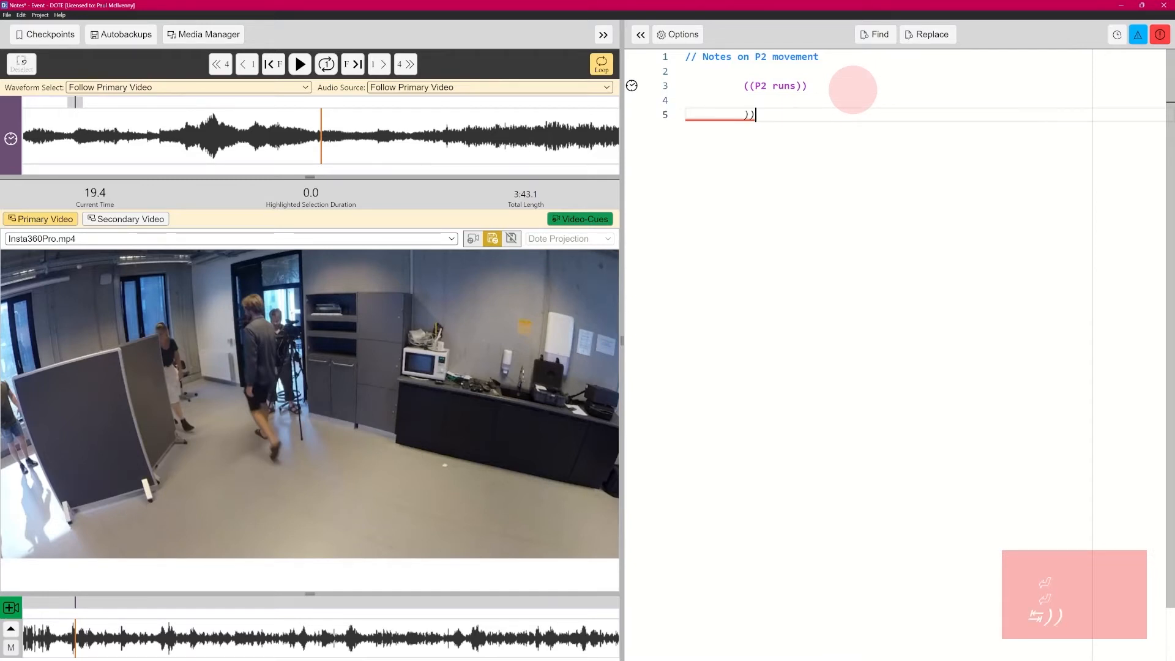
{"action": "type", "text": "P2 ru"}
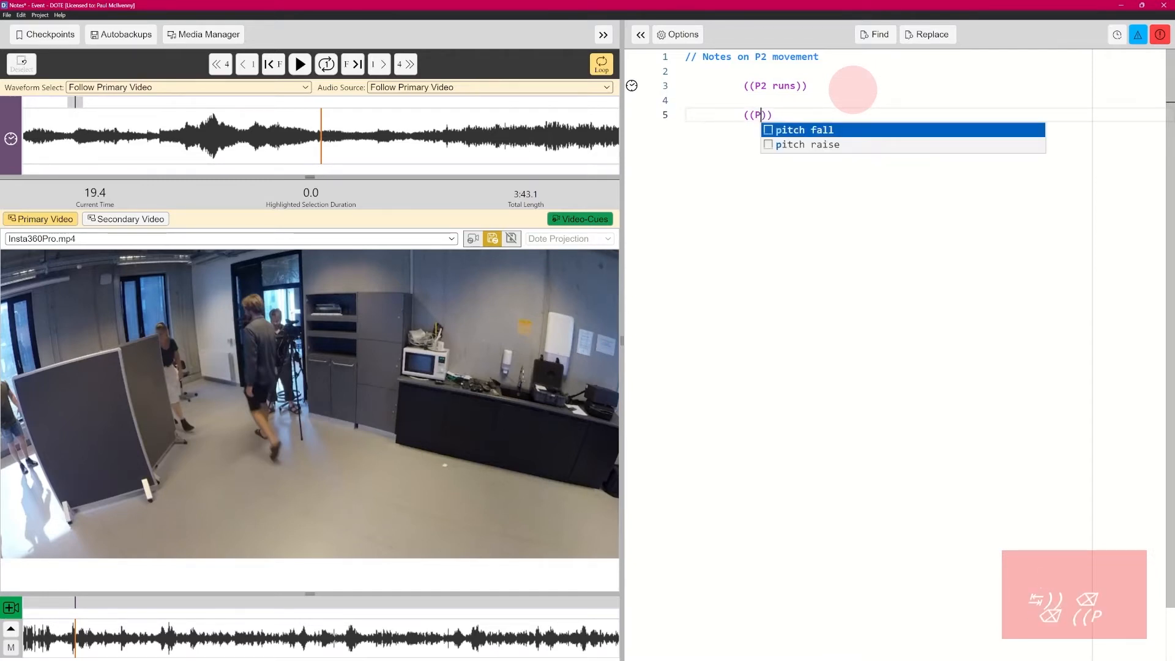
{"action": "type", "text": "nd"}
{"action": "key", "text": "BackSpace"}
{"action": "type", "text": "s back"}
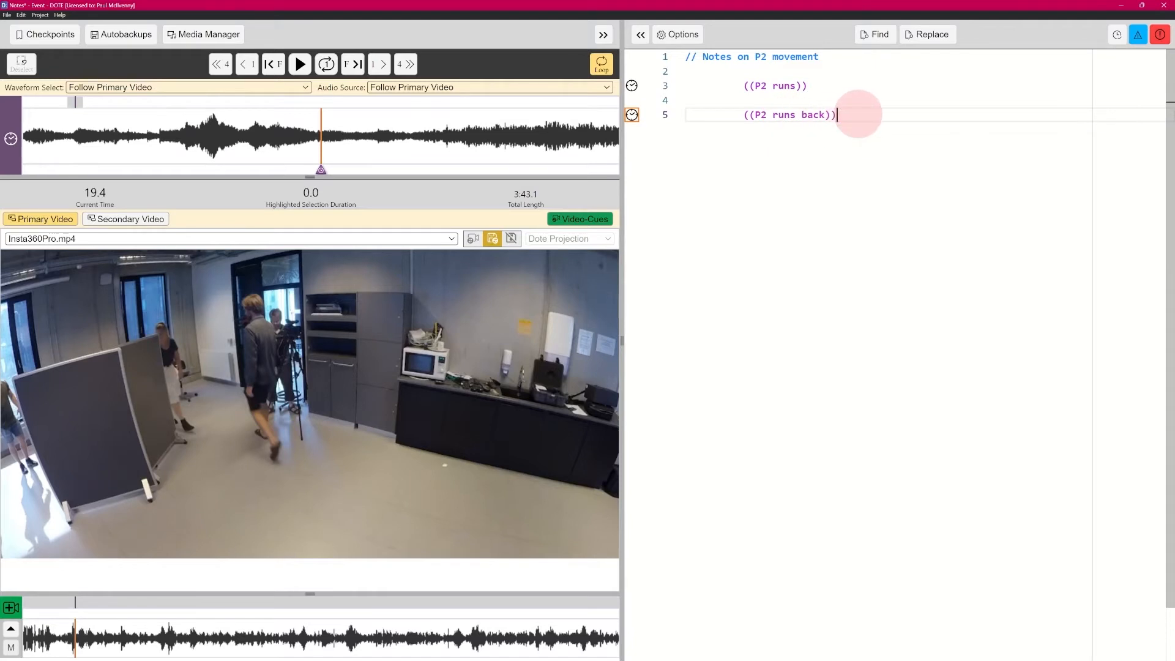
Start line 7, turn the 360° view toward the table and play on to 36.2 s, where P2 leaves the table.
{"action": "key", "text": "Return"}
{"action": "key", "text": "Return"}
{"action": "key", "text": "ctrl+space"}
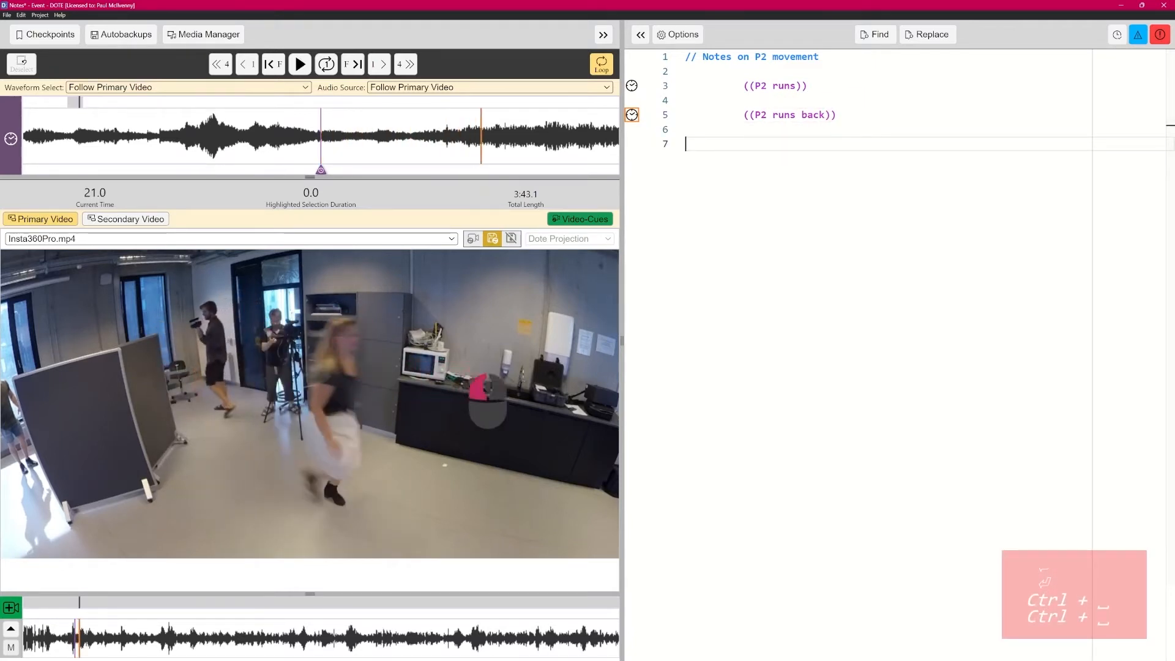
{"action": "left_click_drag", "start_coordinate": [487, 399], "coordinate": [265, 399]}
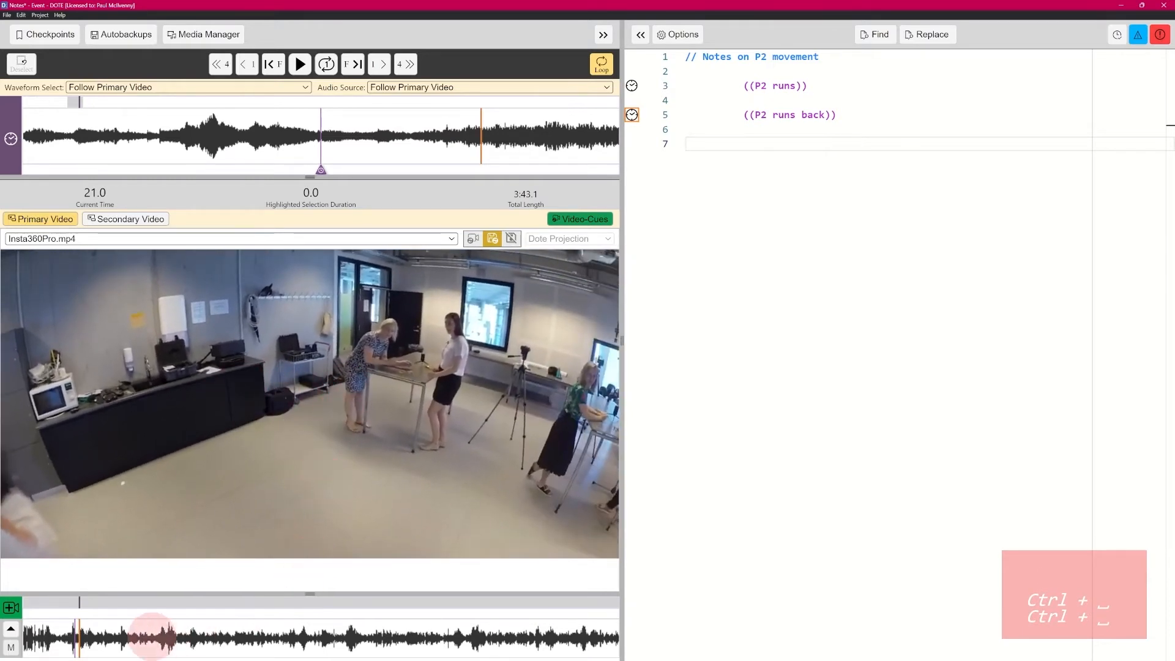
{"action": "key", "text": "ctrl+space"}
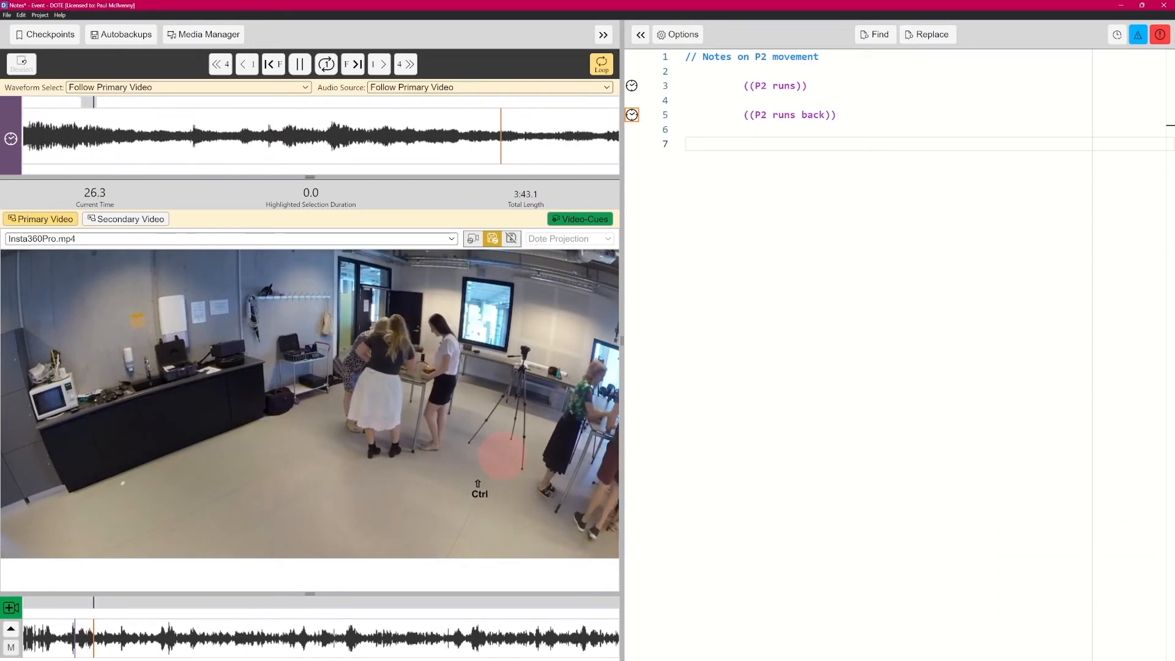
{"action": "key", "text": "ctrl+shift+Return"}
{"action": "key", "text": "ctrl+shift+Return"}
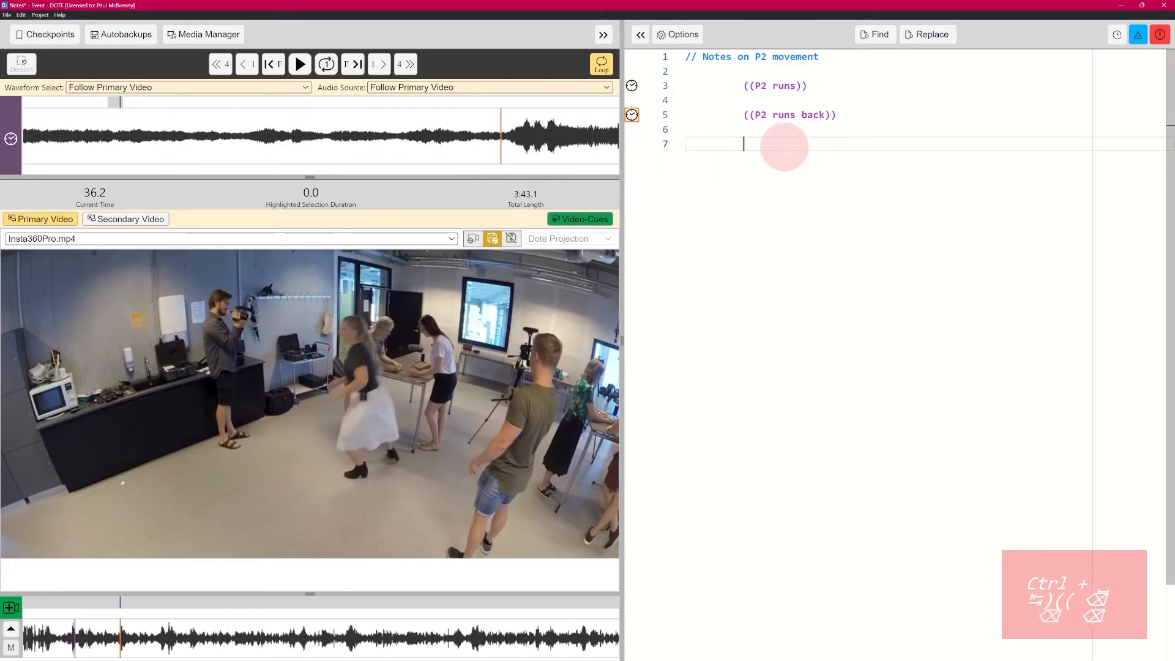
Write ((P2 runs)) on line 7, give it a sync-code at 35.9 s and start line 9.
{"action": "type", "text": "P2 runs"}
{"action": "key", "text": "ctrl+m"}
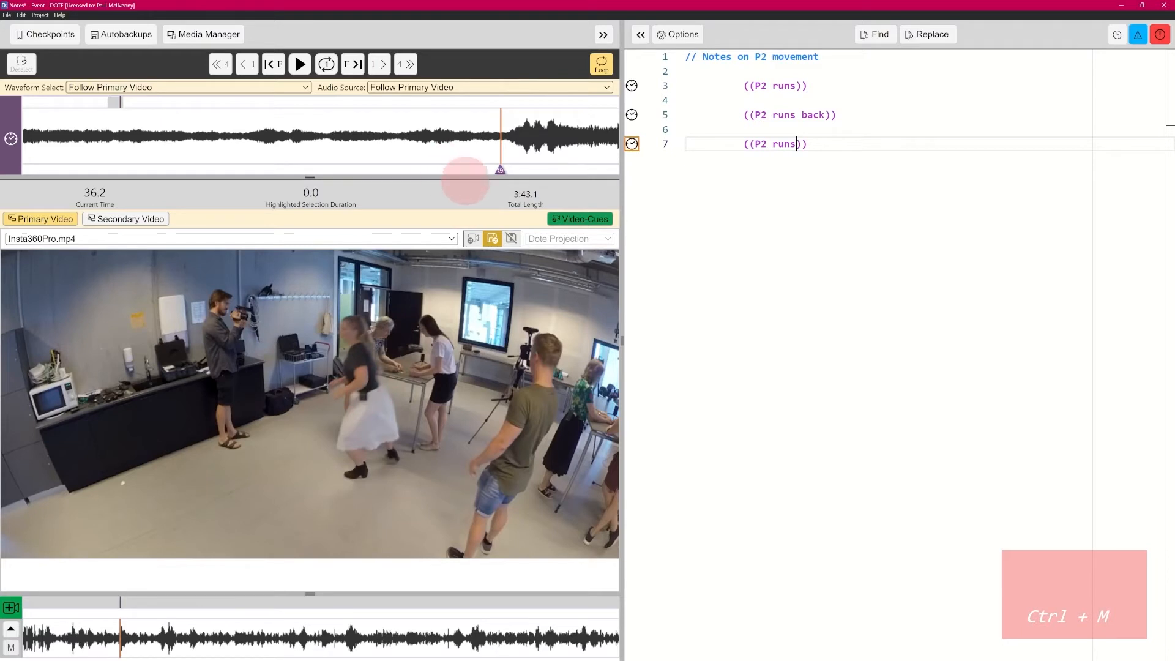
{"action": "left_click", "coordinate": [495, 166]}
{"action": "left_click_drag", "start_coordinate": [496, 169], "coordinate": [466, 168]}
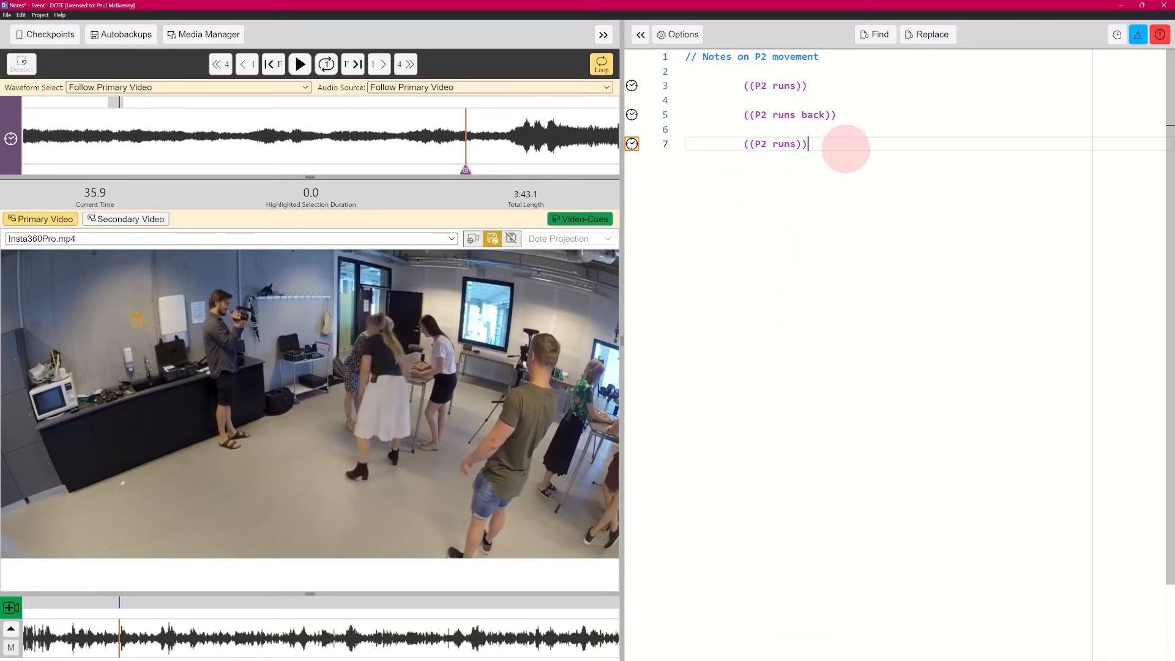
{"action": "key", "text": "Return"}
{"action": "key", "text": "Return"}
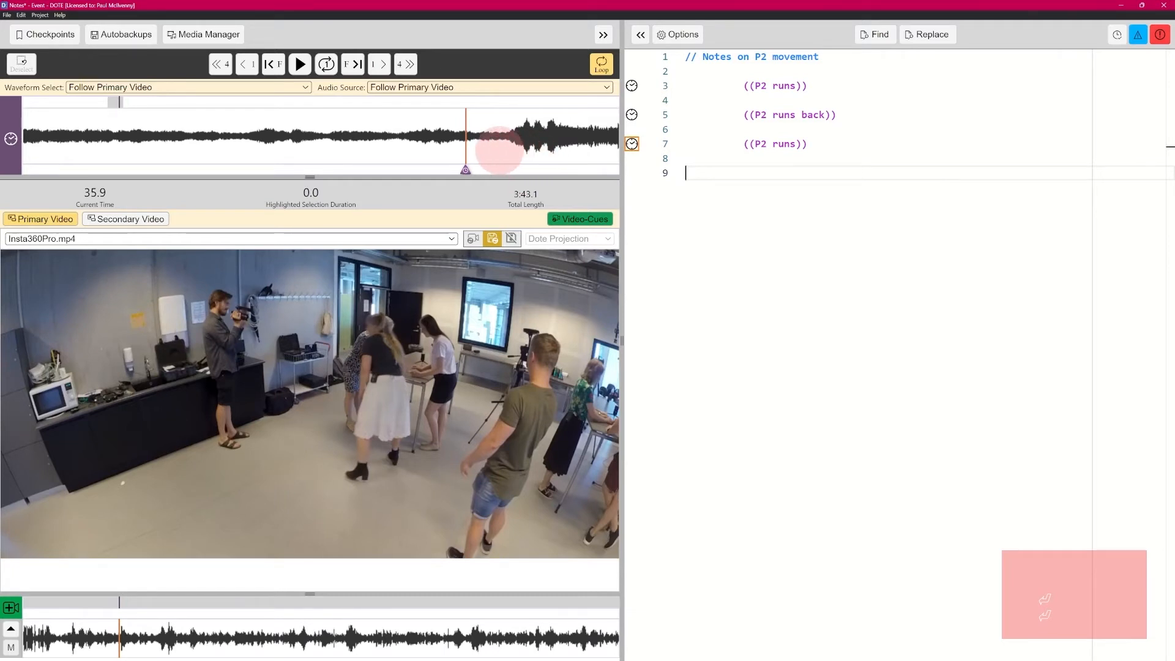
Zoom the waveform out to the whole recording and rewrite line 3 as the comment // P2 runs.
{"action": "scroll", "coordinate": [499, 150], "scroll_direction": "down", "scroll_amount": 5}
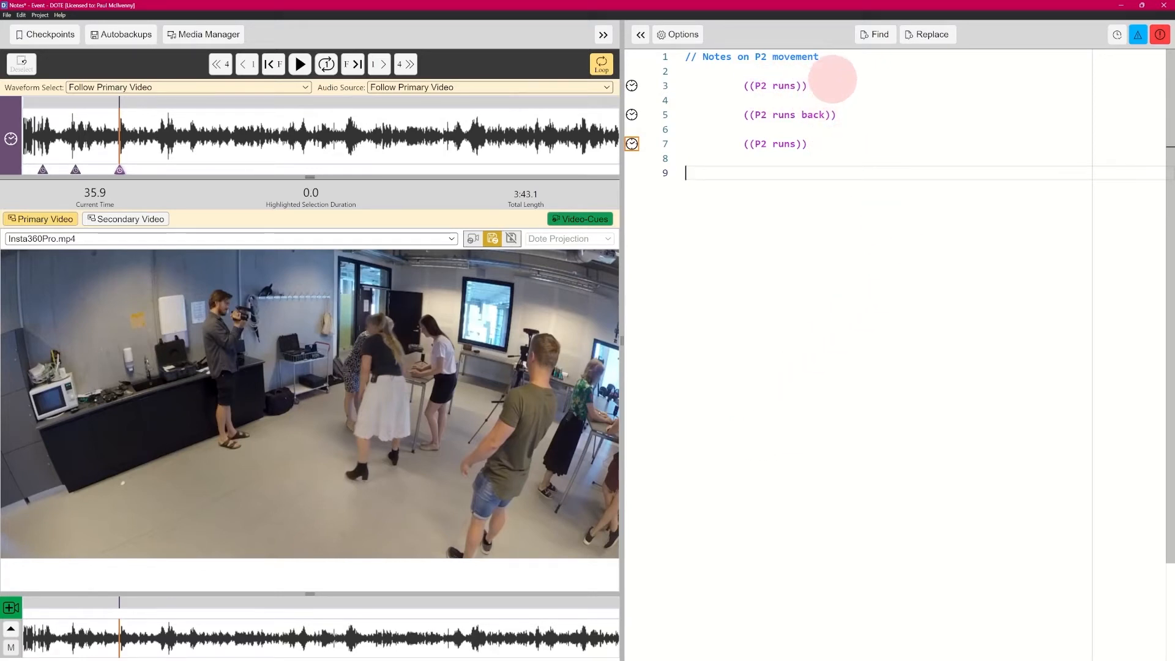
{"action": "left_click", "coordinate": [864, 88]}
{"action": "key", "text": "BackSpace"}
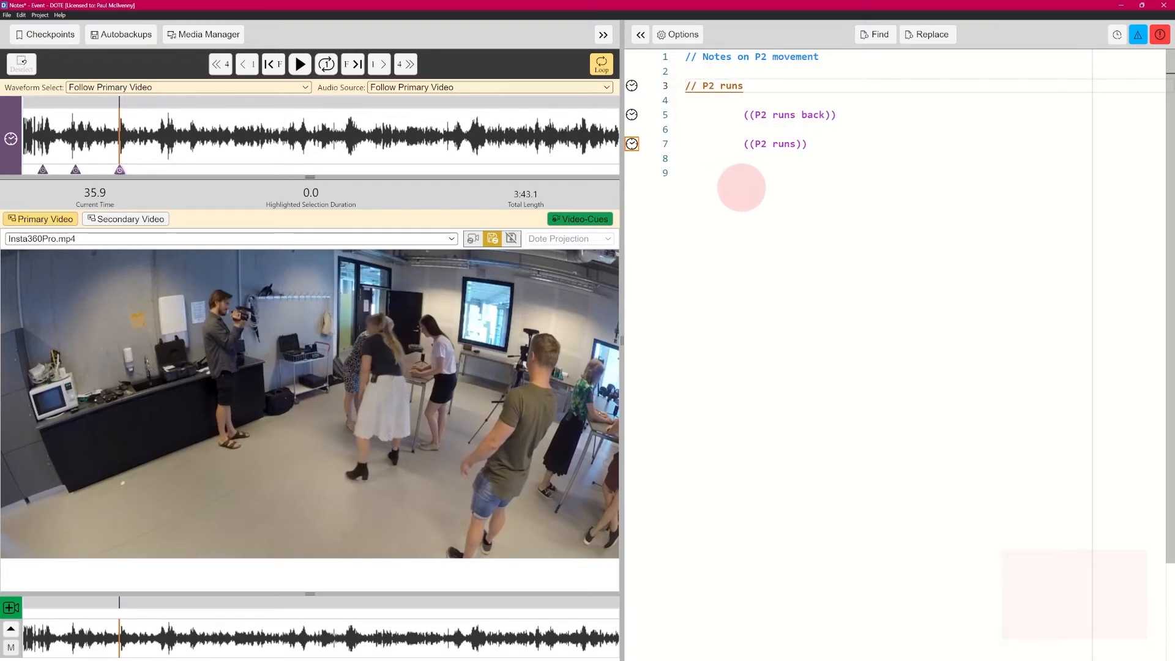
Return to line 9, play on from 35.9 s and turn the 360° view toward the grey partition screens.
{"action": "left_click", "coordinate": [796, 173]}
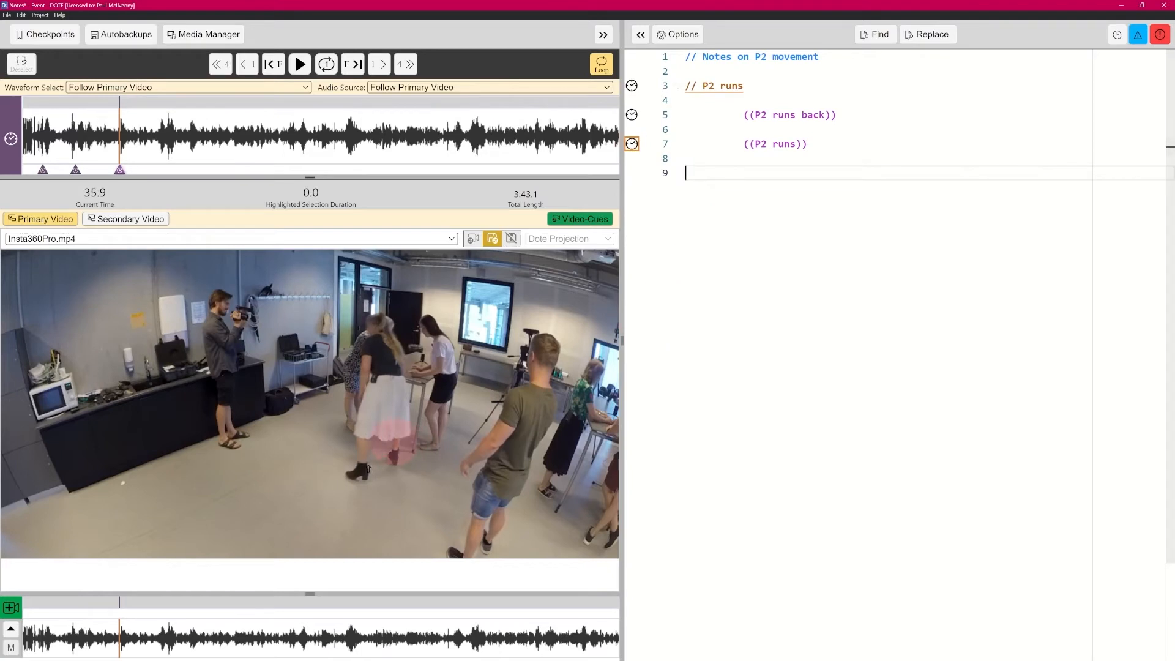
{"action": "key", "text": "ctrl+space"}
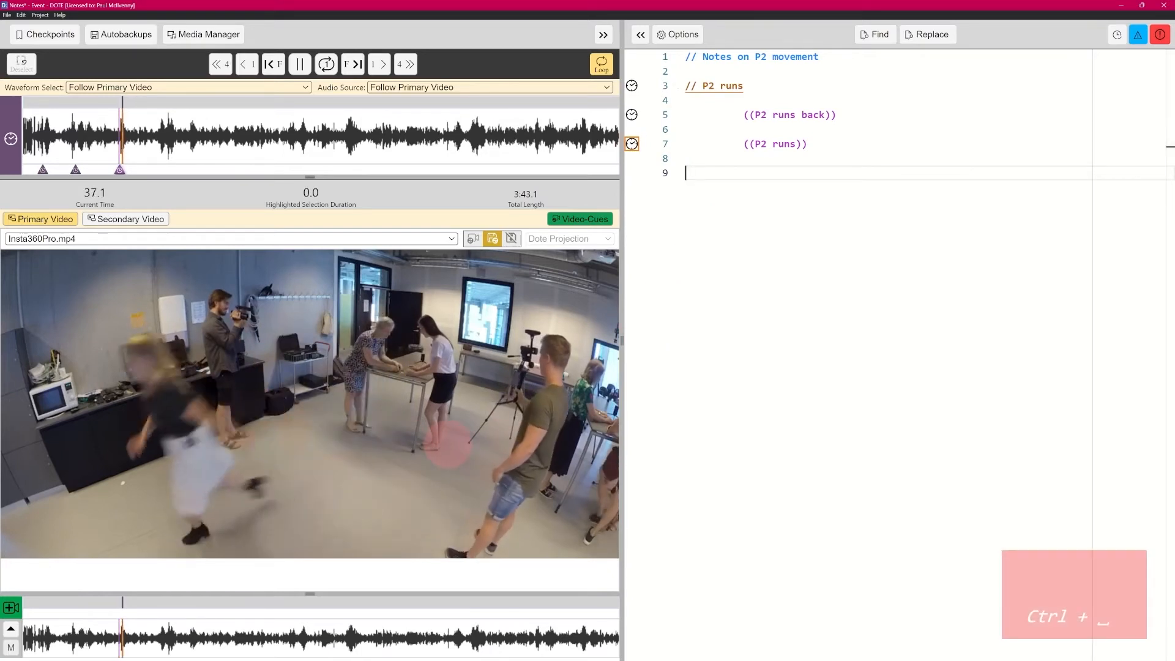
{"action": "key", "text": "ctrl+space"}
{"action": "left_click_drag", "start_coordinate": [447, 445], "coordinate": [347, 423]}
{"action": "key", "text": "ctrl+space"}
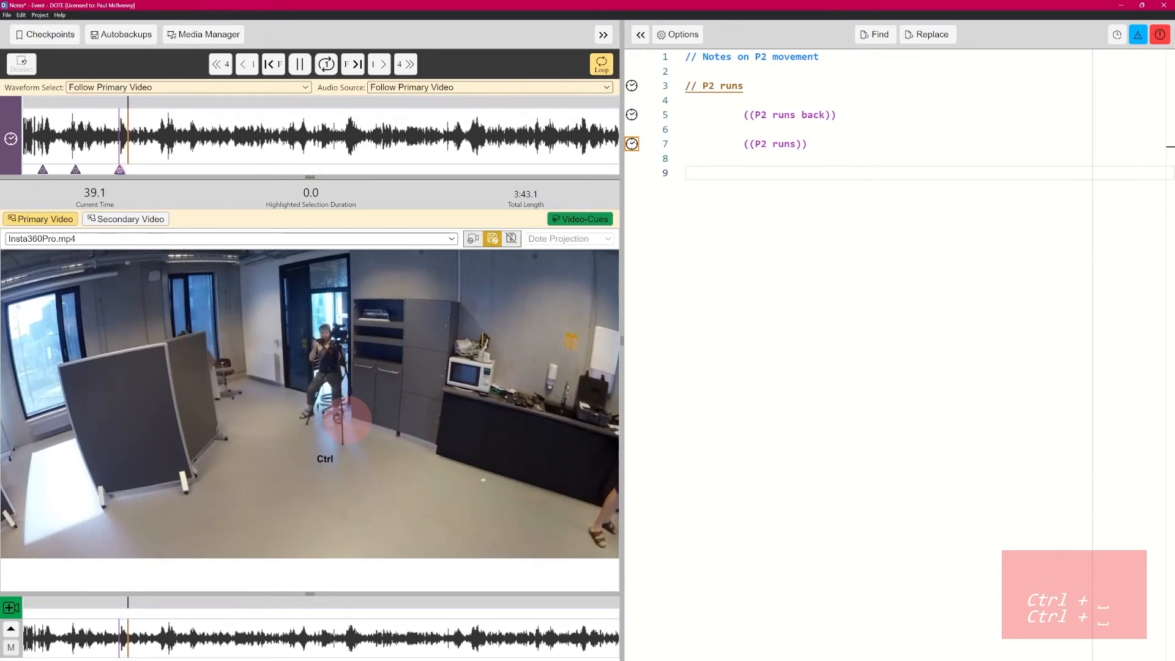
Skip forward and back through the video to find P2's return from behind the partition screens.
{"action": "key", "text": "ctrl+shift+Right"}
{"action": "key", "text": "ctrl+shift+Right"}
{"action": "key", "text": "ctrl+shift+Right"}
{"action": "key", "text": "ctrl+shift+Right"}
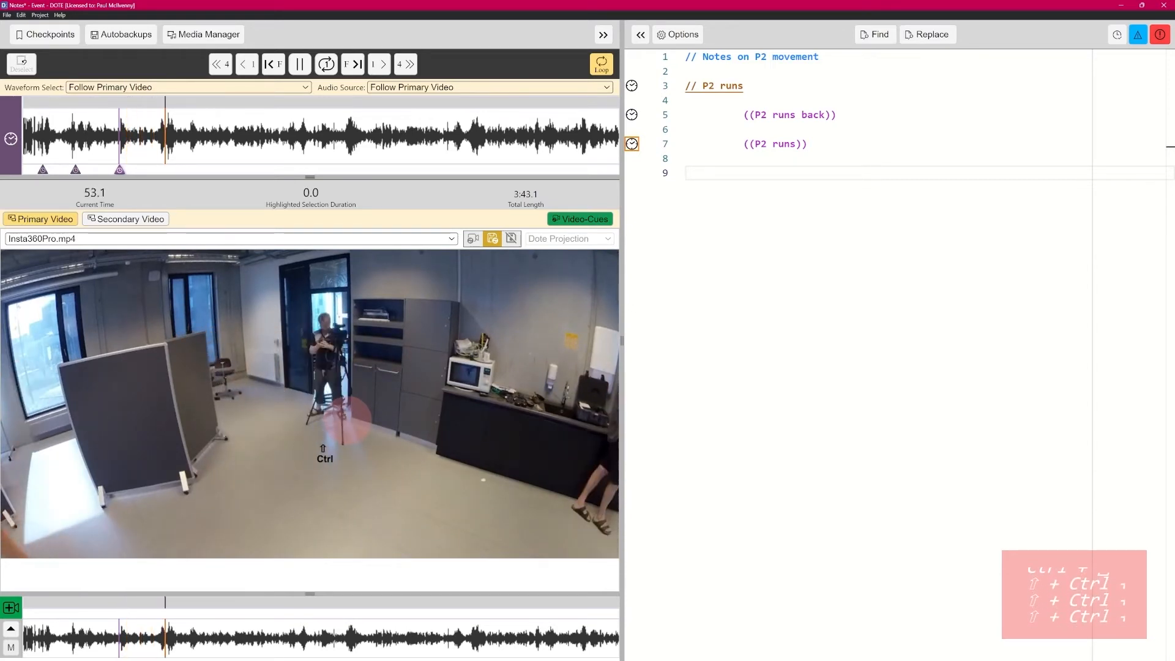
{"action": "key", "text": "ctrl+shift+Right"}
{"action": "key", "text": "ctrl+shift+Right"}
{"action": "key", "text": "ctrl+shift+Right"}
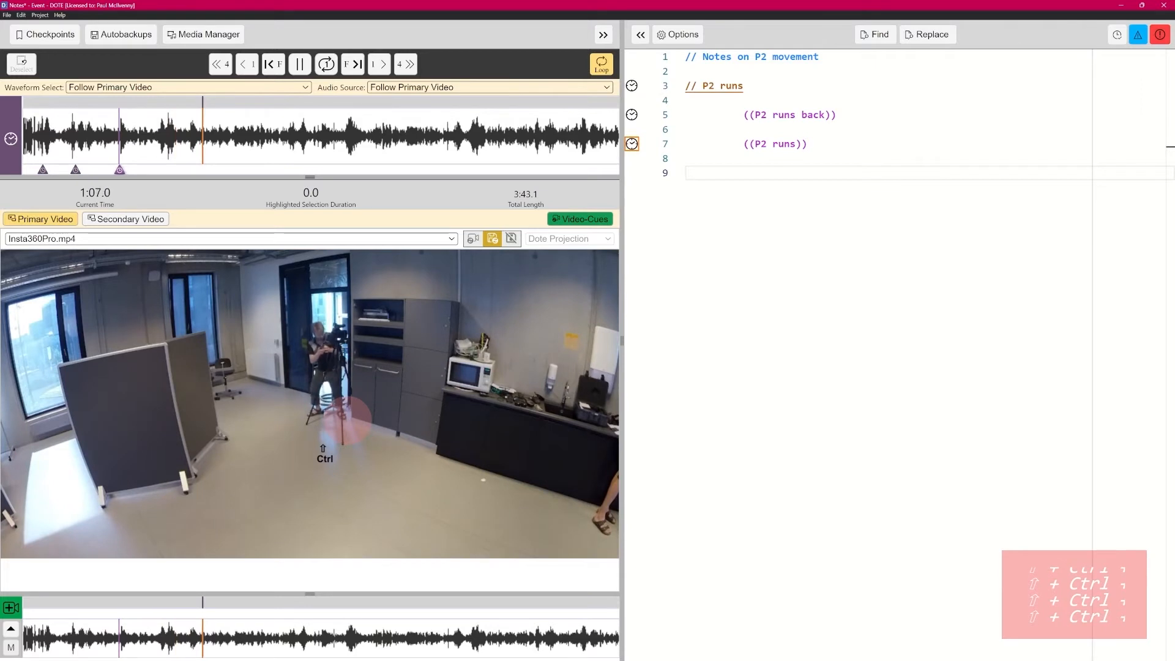
{"action": "key", "text": "ctrl+shift+Right"}
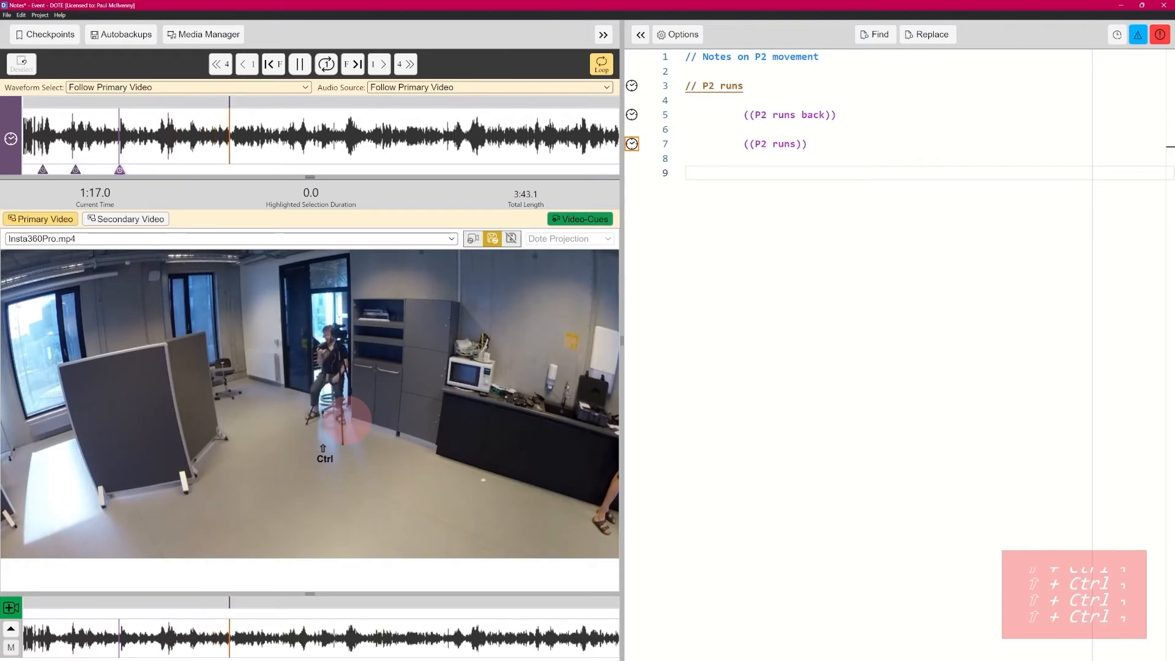
{"action": "key", "text": "ctrl+shift+Left"}
{"action": "key", "text": "ctrl+shift+Left"}
{"action": "key", "text": "ctrl+shift+Left"}
{"action": "key", "text": "ctrl+shift+Left"}
{"action": "key", "text": "ctrl+shift+Left"}
{"action": "key", "text": "ctrl+shift+Left"}
{"action": "key", "text": "ctrl+shift+Left"}
{"action": "key", "text": "ctrl+shift+Left"}
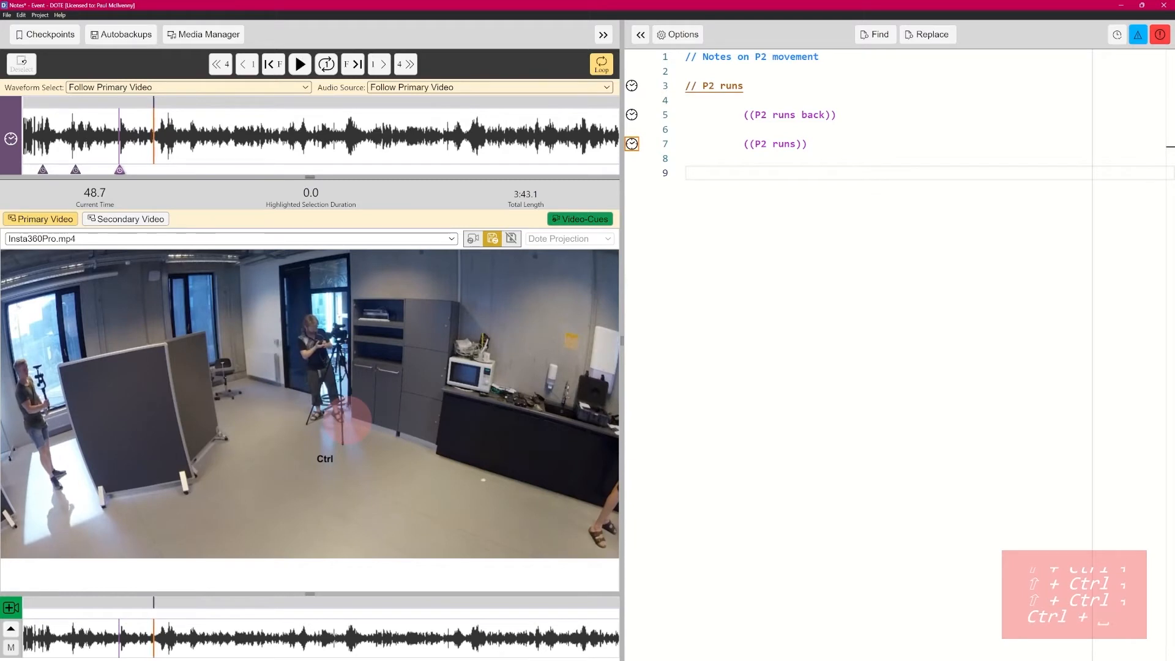
Set the playhead to 50.0 s, where P2 emerges from behind the partition screens.
{"action": "key", "text": "ctrl+space"}
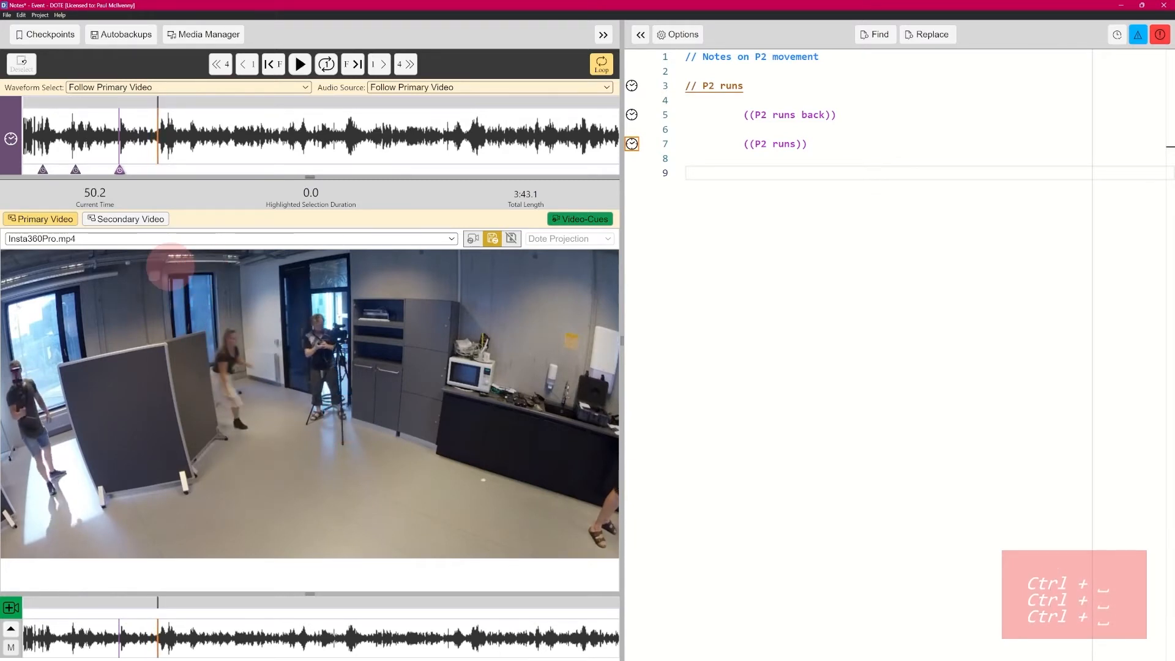
{"action": "key", "text": "ctrl+alt+Left"}
{"action": "key", "text": "ctrl+alt+Left"}
{"action": "key", "text": "ctrl+alt+Left"}
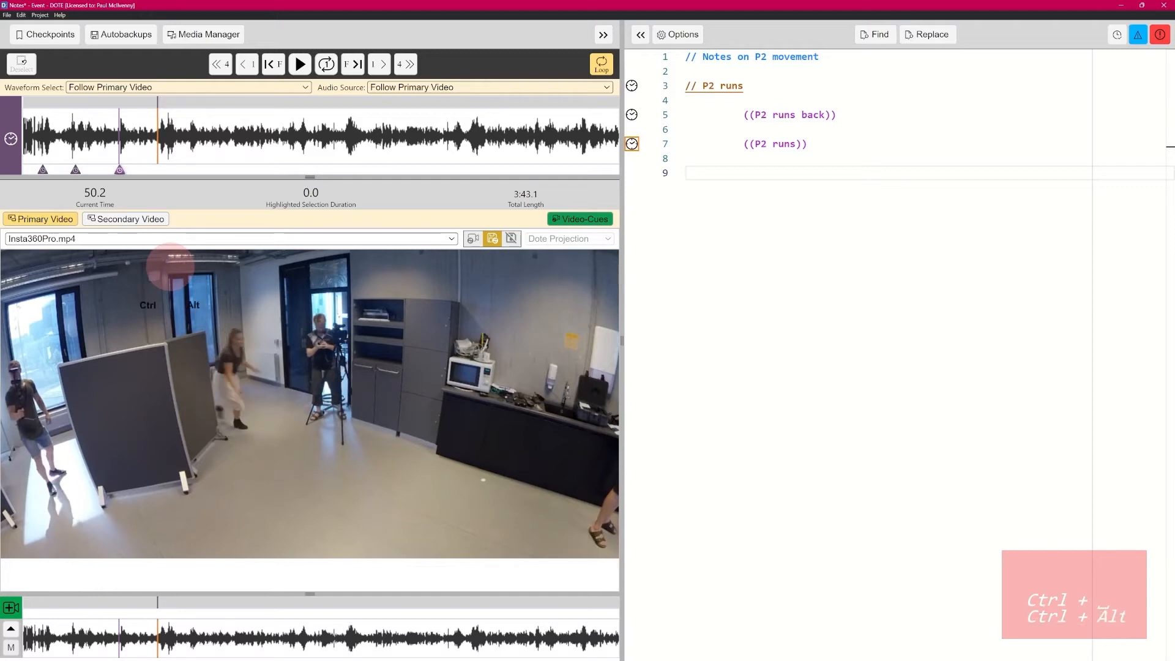
{"action": "key", "text": "ctrl+alt+Left"}
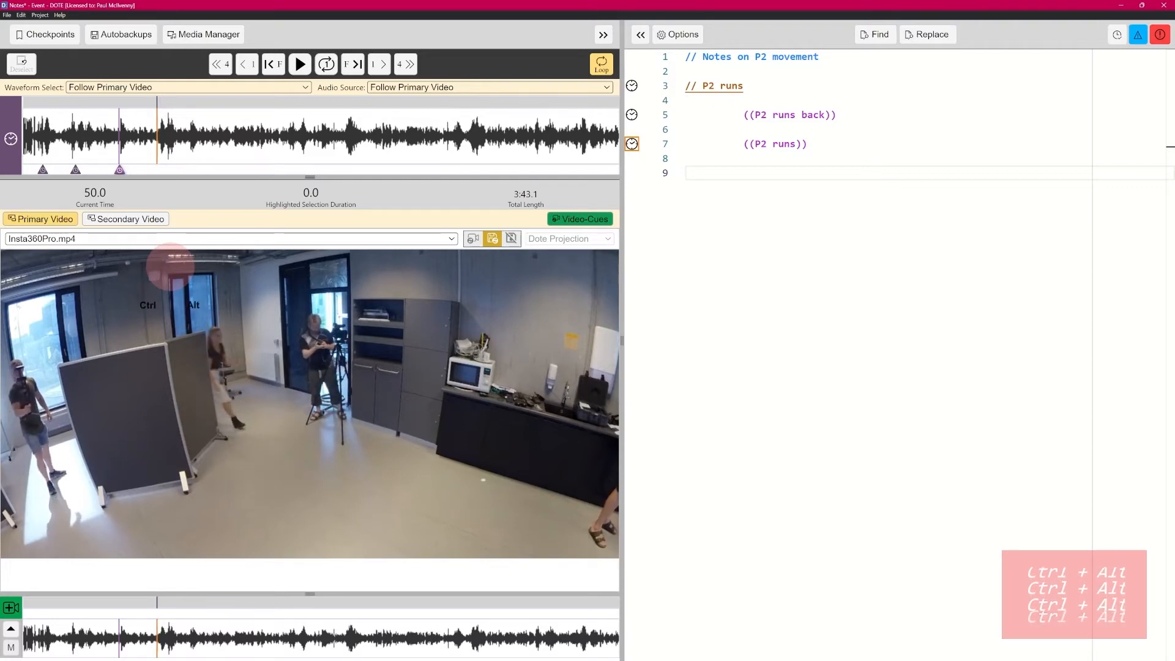
Write ((P2 runs back)) on line 9 with the speaker label P2: and start line 11.
{"action": "left_click", "coordinate": [756, 174]}
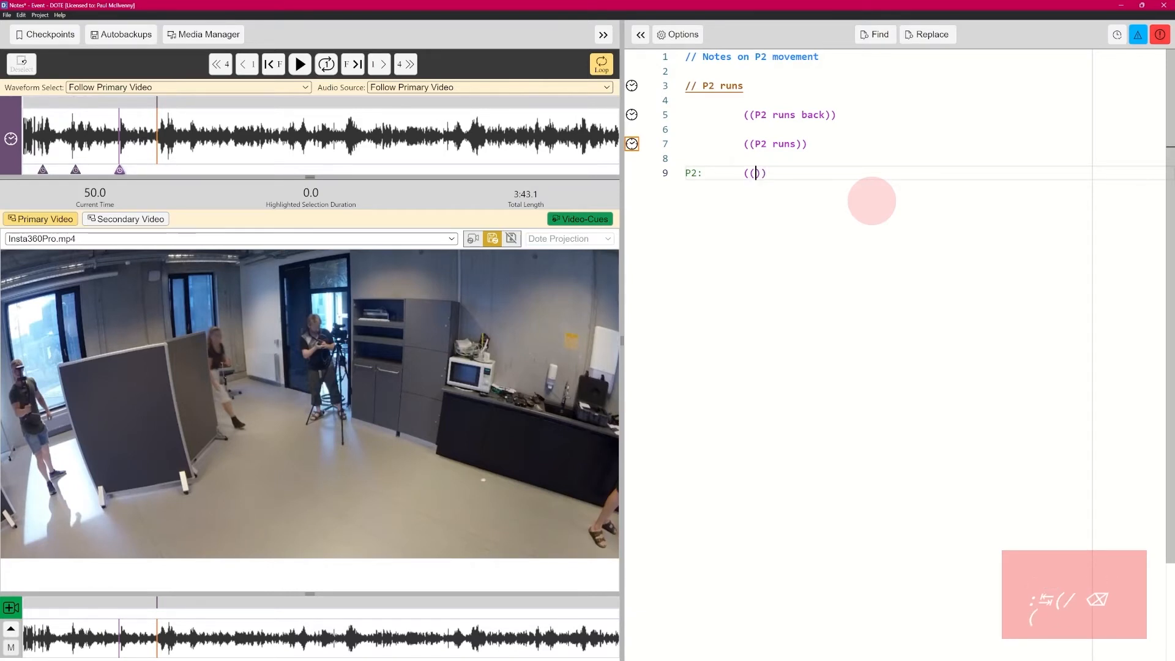
{"action": "type", "text": "rund"}
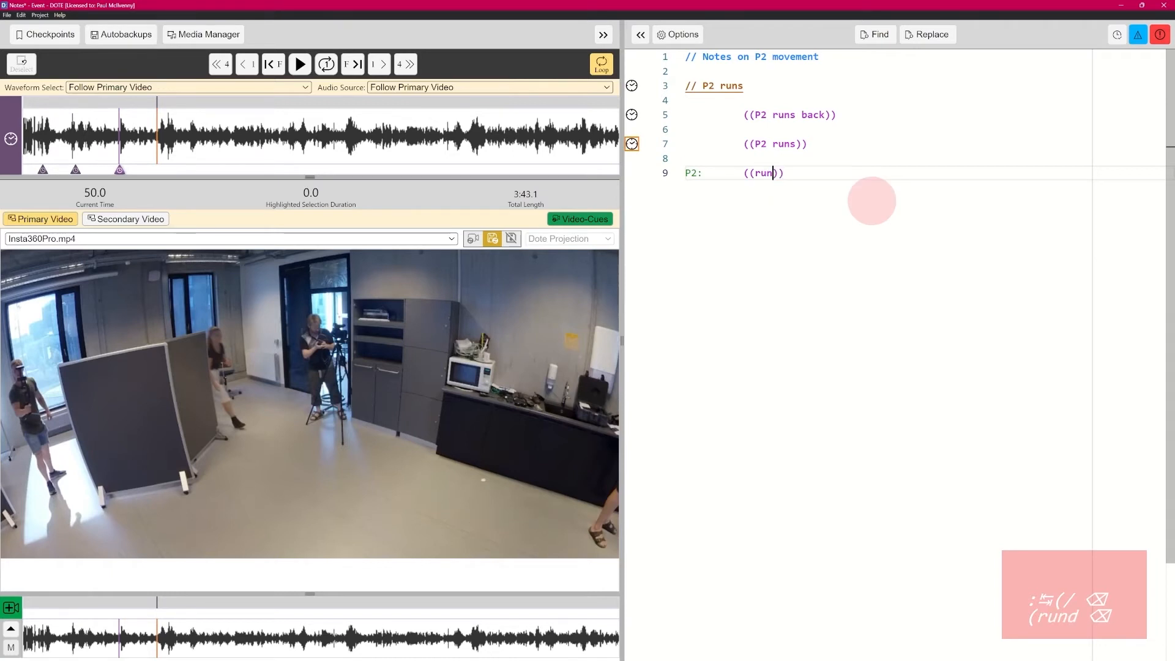
{"action": "type", "text": "P2"}
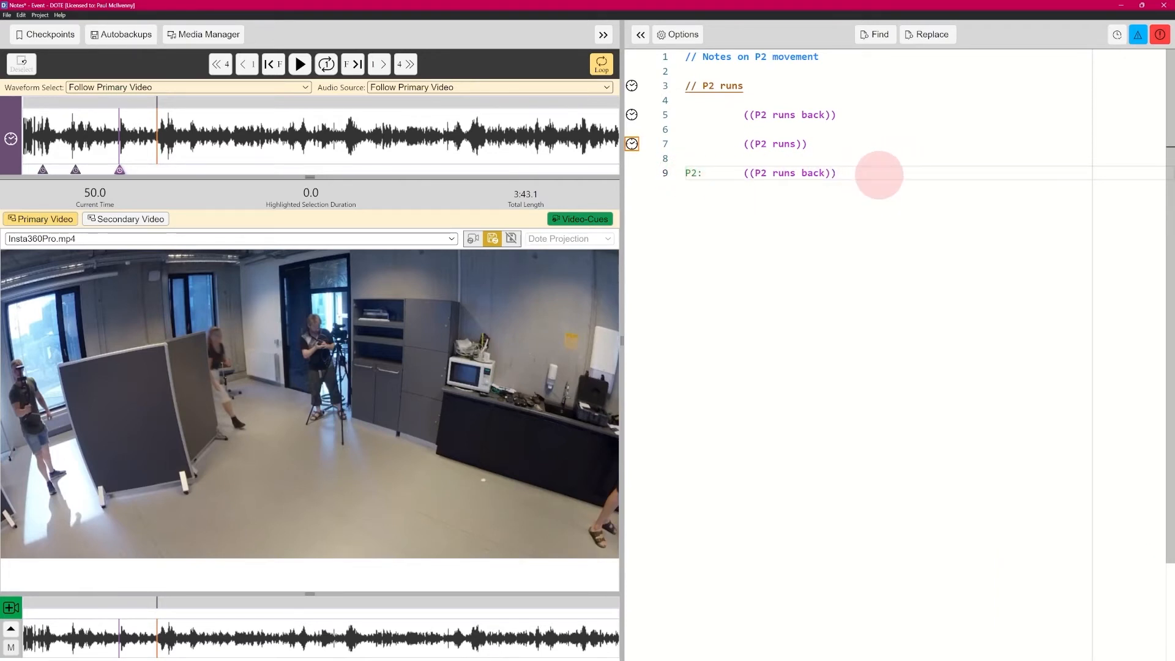
{"action": "key", "text": "Return"}
{"action": "key", "text": "Return"}
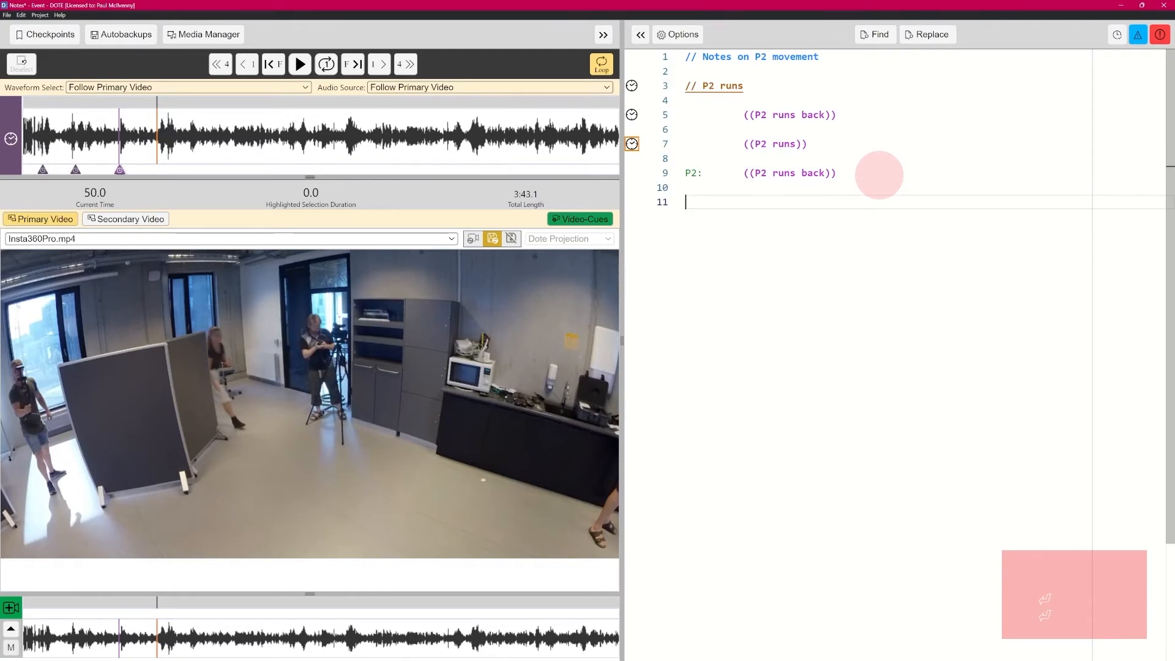
Play on from 50.0 s and turn the 360° view back toward the table to follow P2.
{"action": "key", "text": "ctrl+space"}
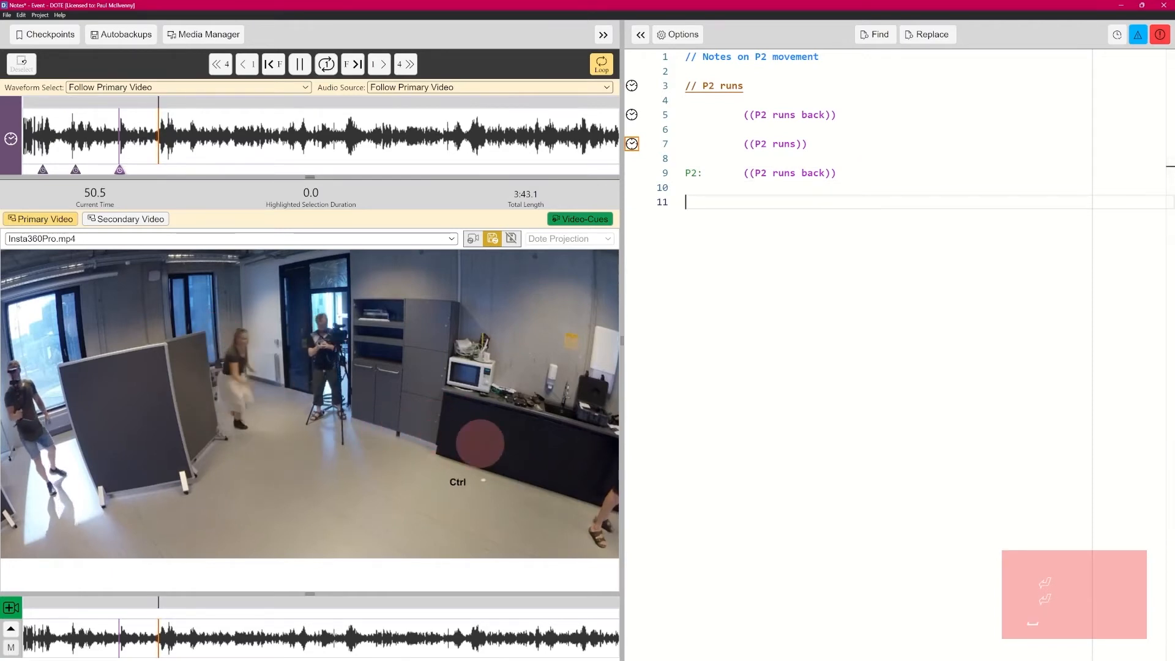
{"action": "key", "text": "ctrl+space"}
{"action": "left_click_drag", "start_coordinate": [273, 386], "coordinate": [368, 428]}
{"action": "key", "text": "ctrl+space"}
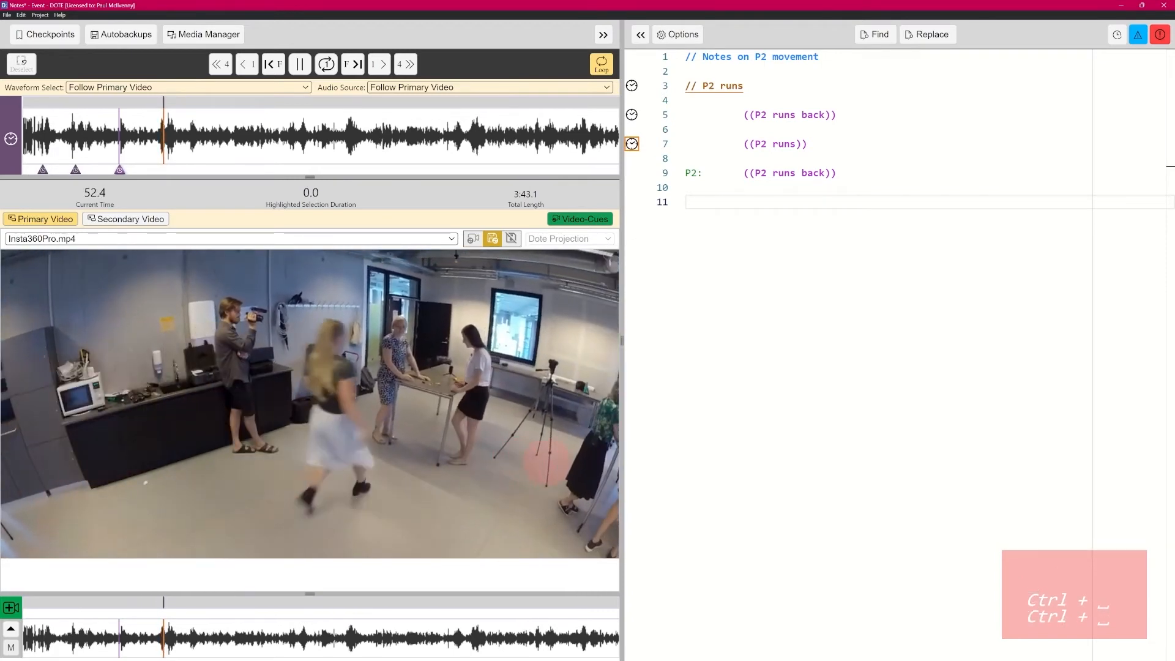
{"action": "key", "text": "ctrl+alt"}
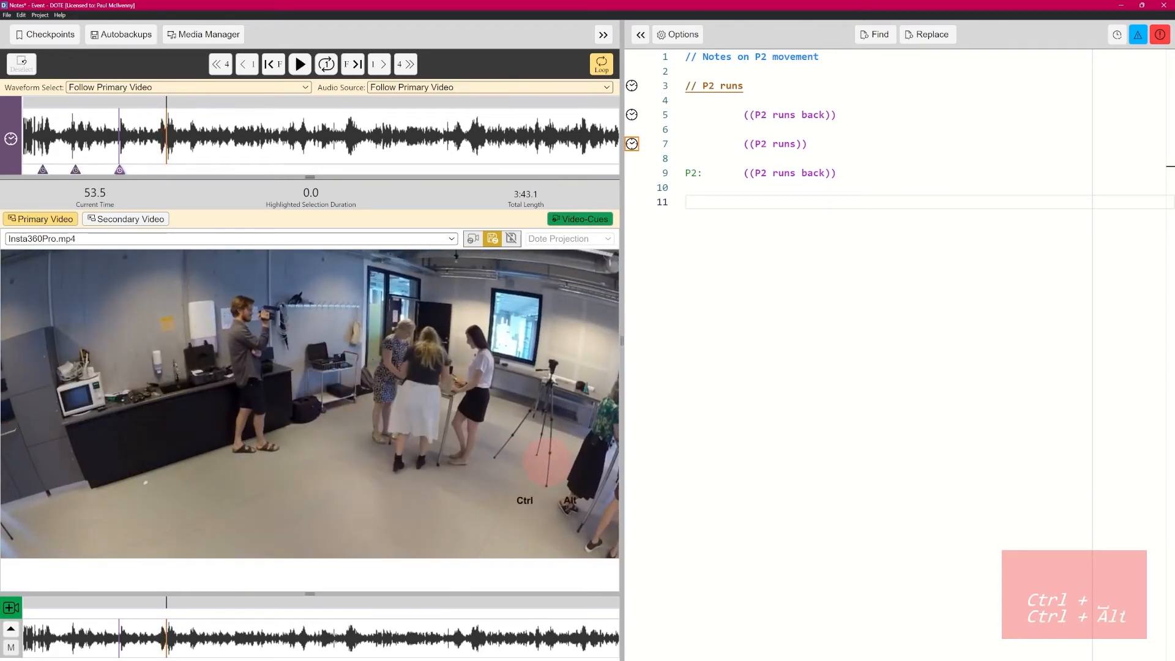
{"action": "key", "text": "ctrl+space"}
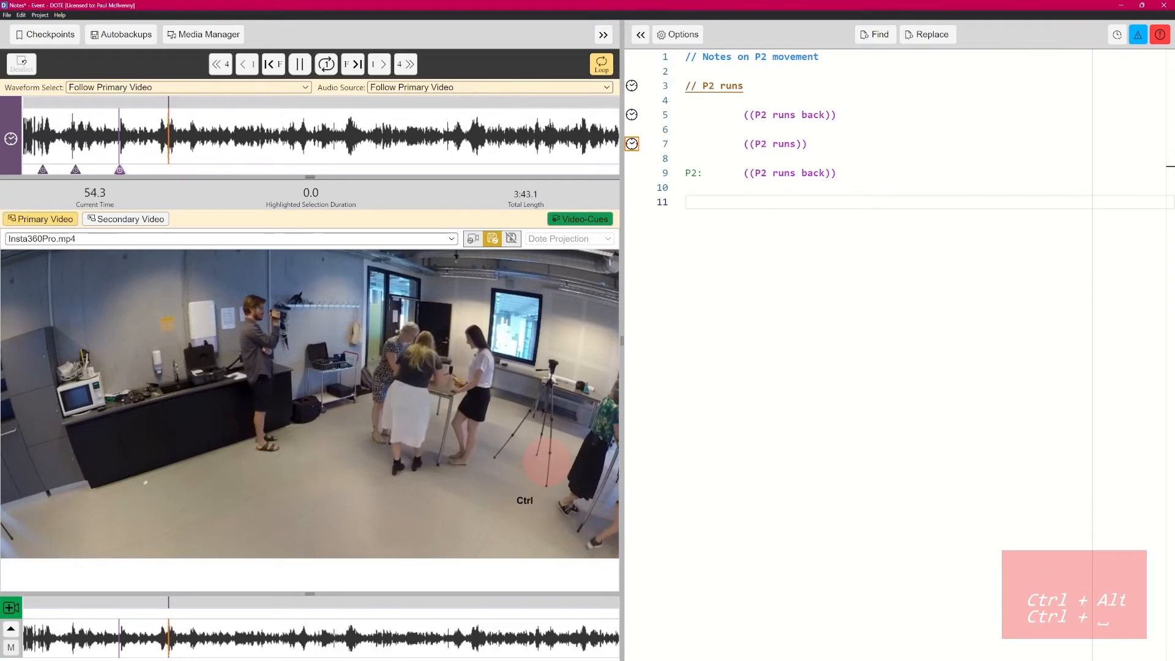
{"action": "key", "text": "ctrl+Right"}
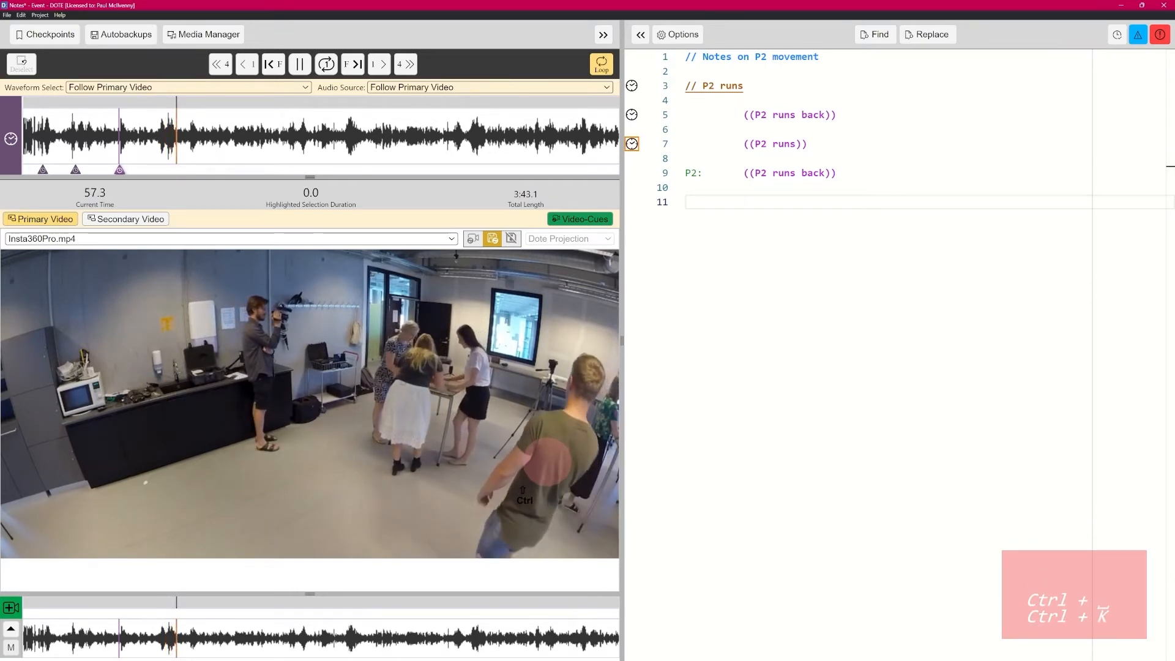
Skip ahead through the video and pause the playhead at 1:39.0, where P2 moves away from the table.
{"action": "key", "text": "ctrl+shift+Right"}
{"action": "key", "text": "ctrl+shift+Right"}
{"action": "key", "text": "ctrl+shift+Right"}
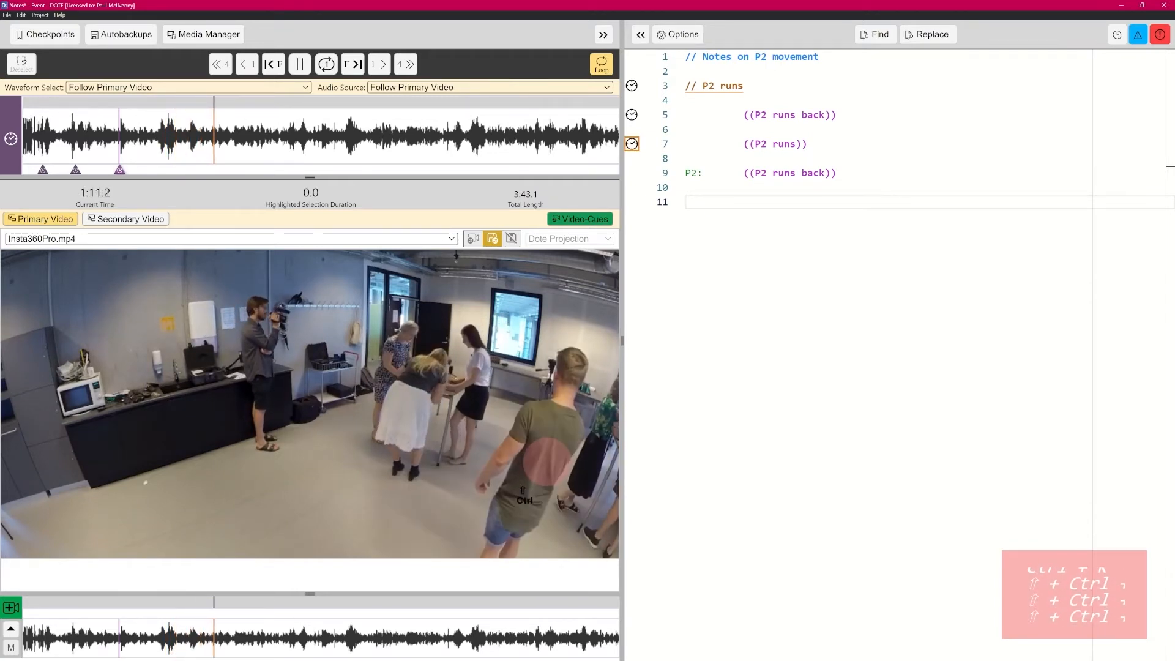
{"action": "key", "text": "ctrl+shift+Right"}
{"action": "key", "text": "ctrl+shift+Right"}
{"action": "key", "text": "ctrl+shift+Right"}
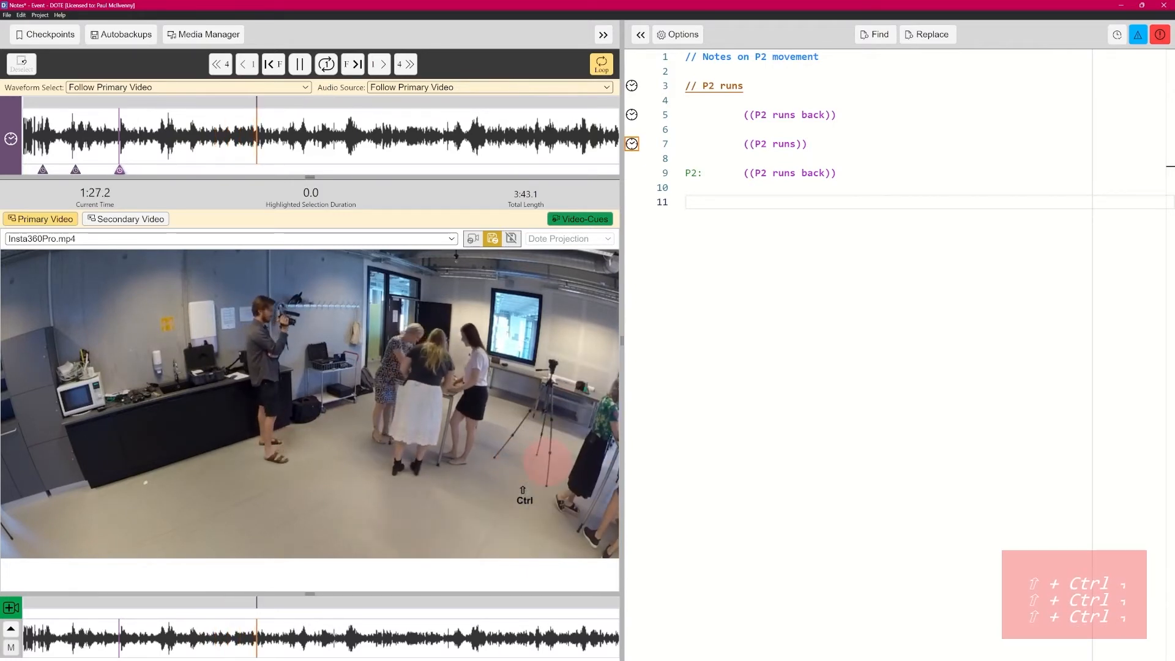
{"action": "key", "text": "ctrl+shift+Right"}
{"action": "key", "text": "ctrl+shift+Right"}
{"action": "key", "text": "ctrl+shift+Right"}
{"action": "key", "text": "ctrl+space"}
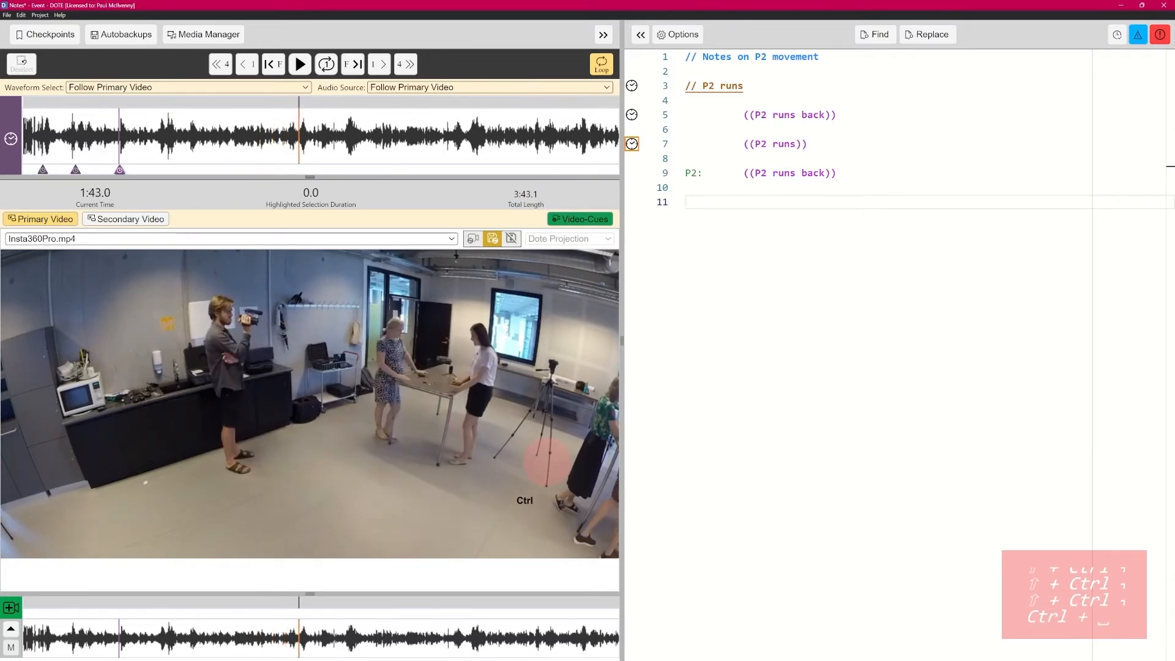
{"action": "key", "text": "ctrl+shift+Left"}
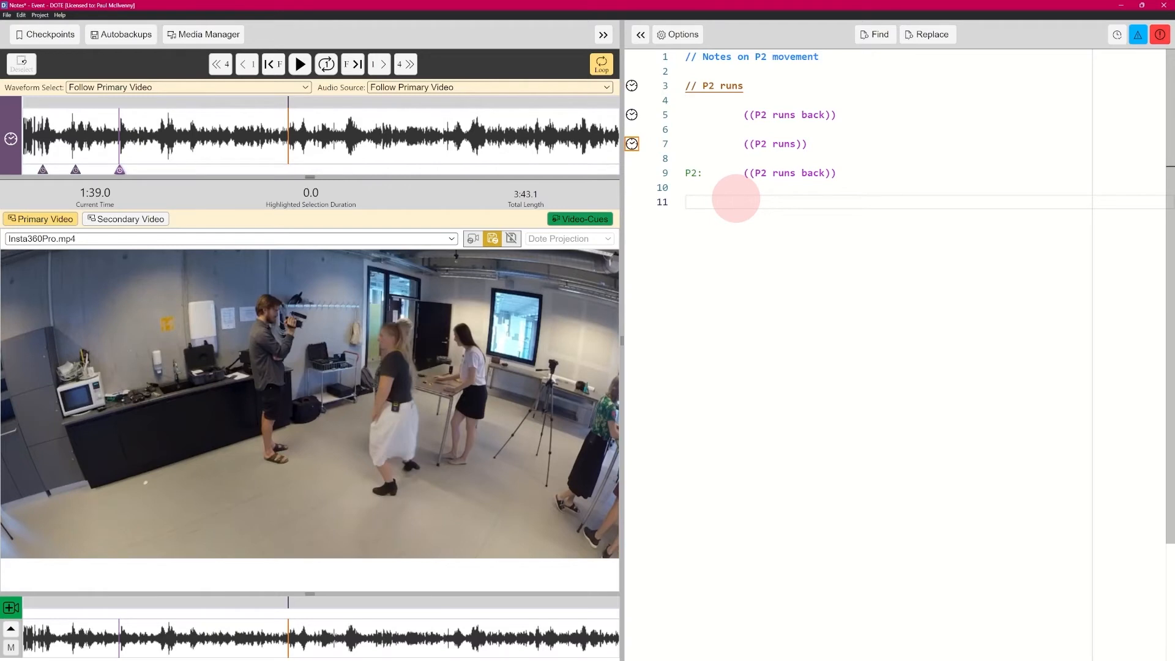
Write ((P2 runs)) on line 11 with the label move: and start line 13.
{"action": "type", "text": "move:"}
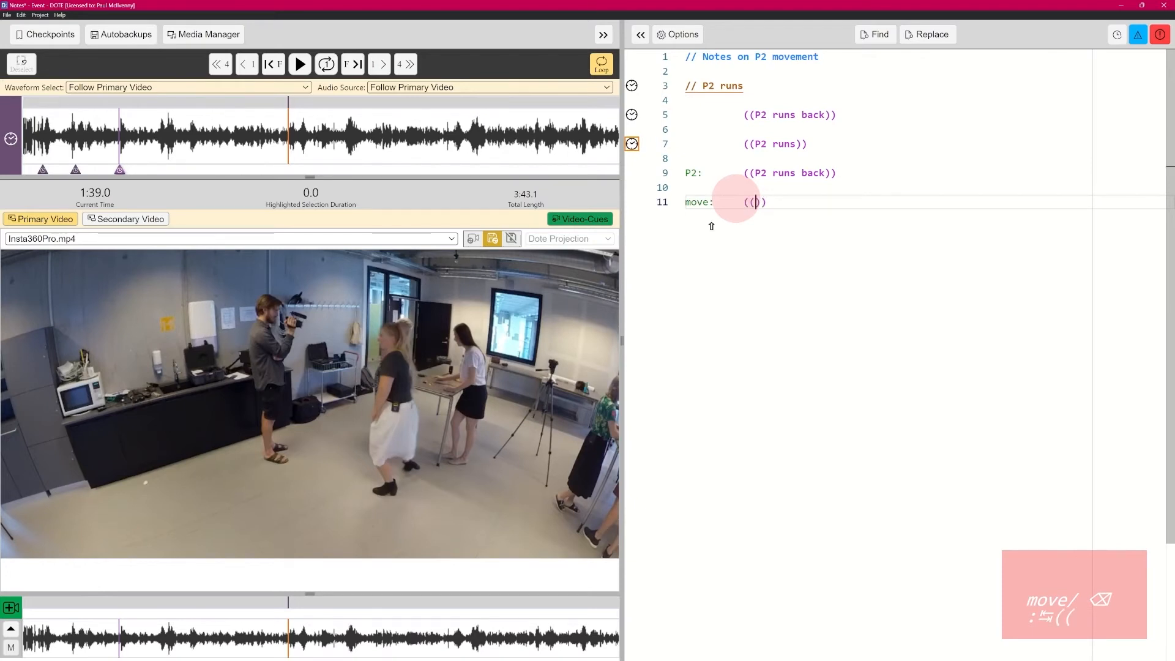
{"action": "type", "text": "P2 runs"}
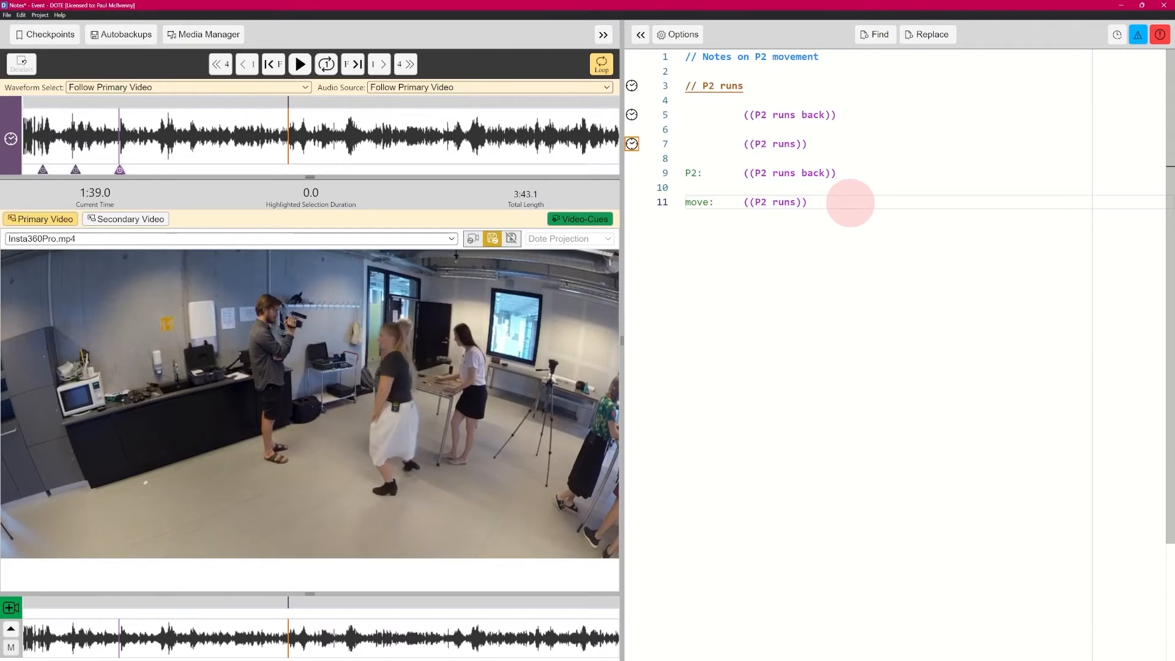
{"action": "left_click", "coordinate": [848, 204]}
{"action": "key", "text": "Return"}
{"action": "key", "text": "Return"}
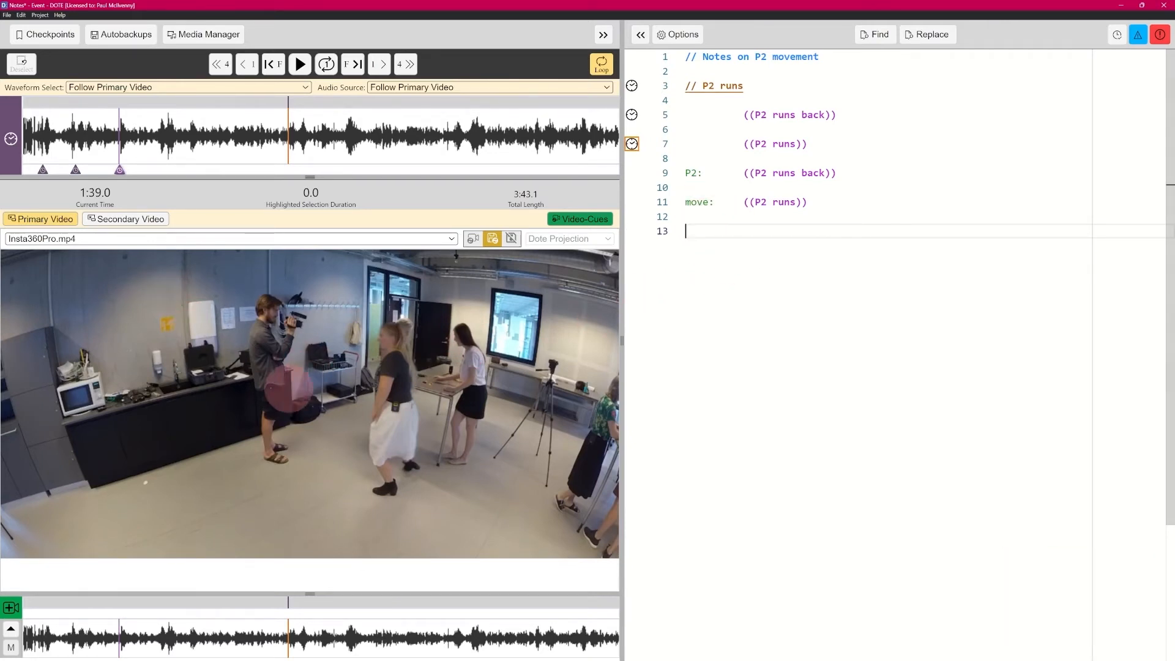
Play on from 1:39.0, turning the 360° view to follow P2, and pause at 2:00.8 beside the partition screens.
{"action": "key", "text": "ctrl+space"}
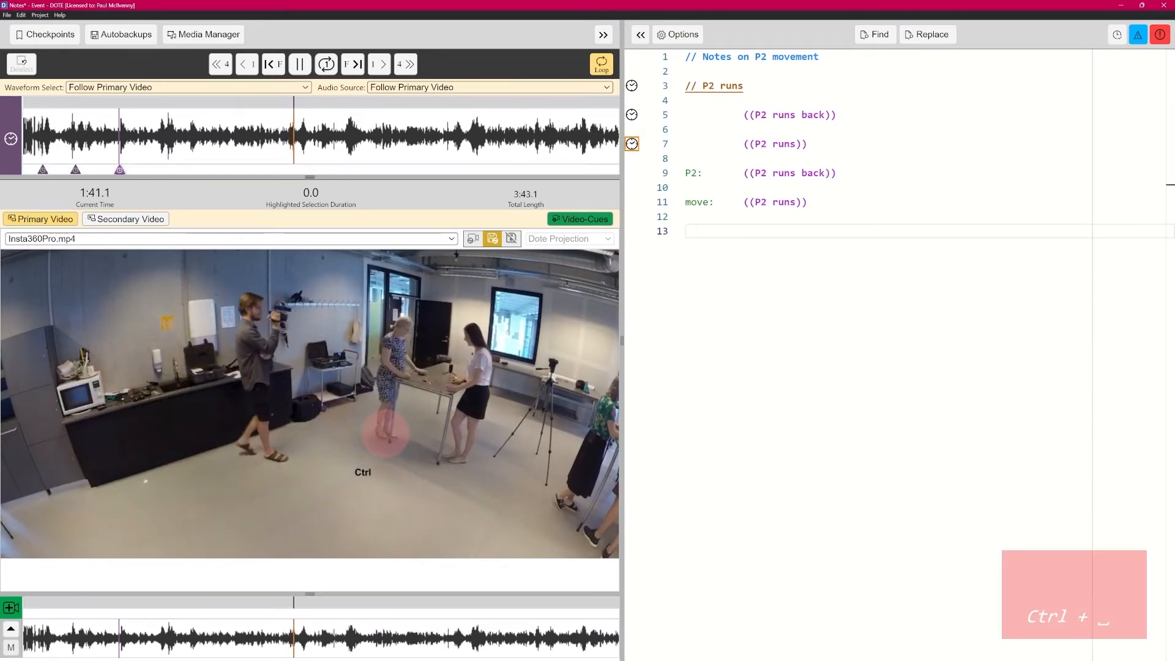
{"action": "key", "text": "ctrl+space"}
{"action": "left_click_drag", "start_coordinate": [177, 403], "coordinate": [367, 398]}
{"action": "key", "text": "ctrl+space"}
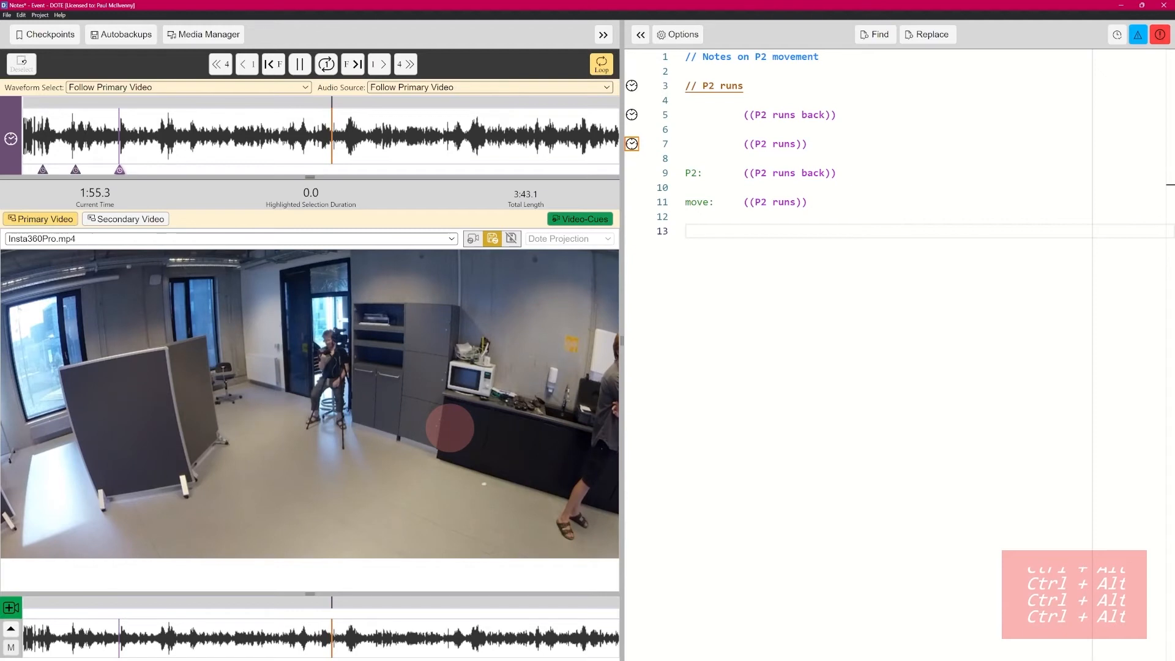
{"action": "left_click_drag", "start_coordinate": [539, 444], "coordinate": [401, 443]}
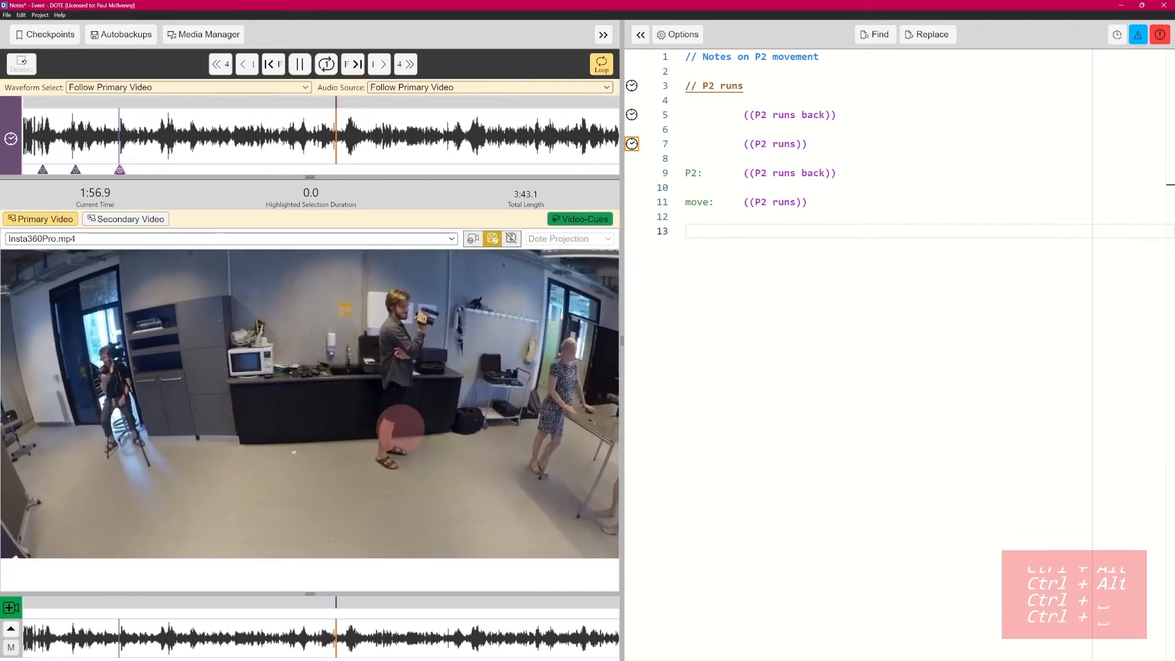
{"action": "left_click_drag", "start_coordinate": [467, 421], "coordinate": [357, 452]}
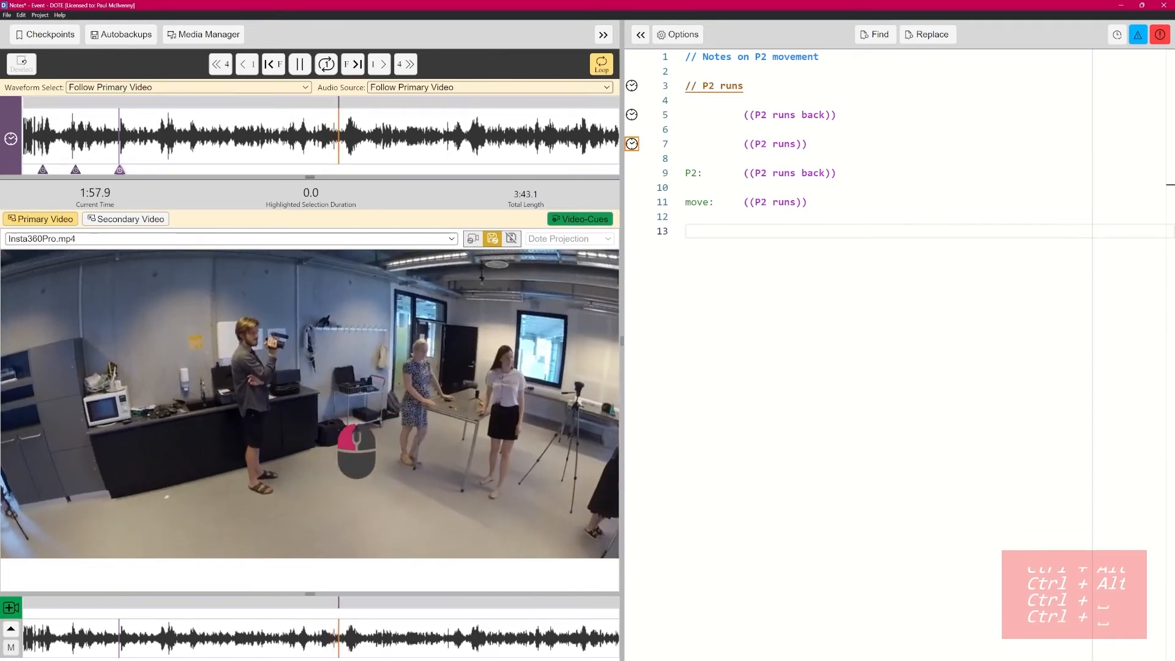
{"action": "left_click_drag", "start_coordinate": [286, 421], "coordinate": [453, 406]}
{"action": "key", "text": "ctrl+space"}
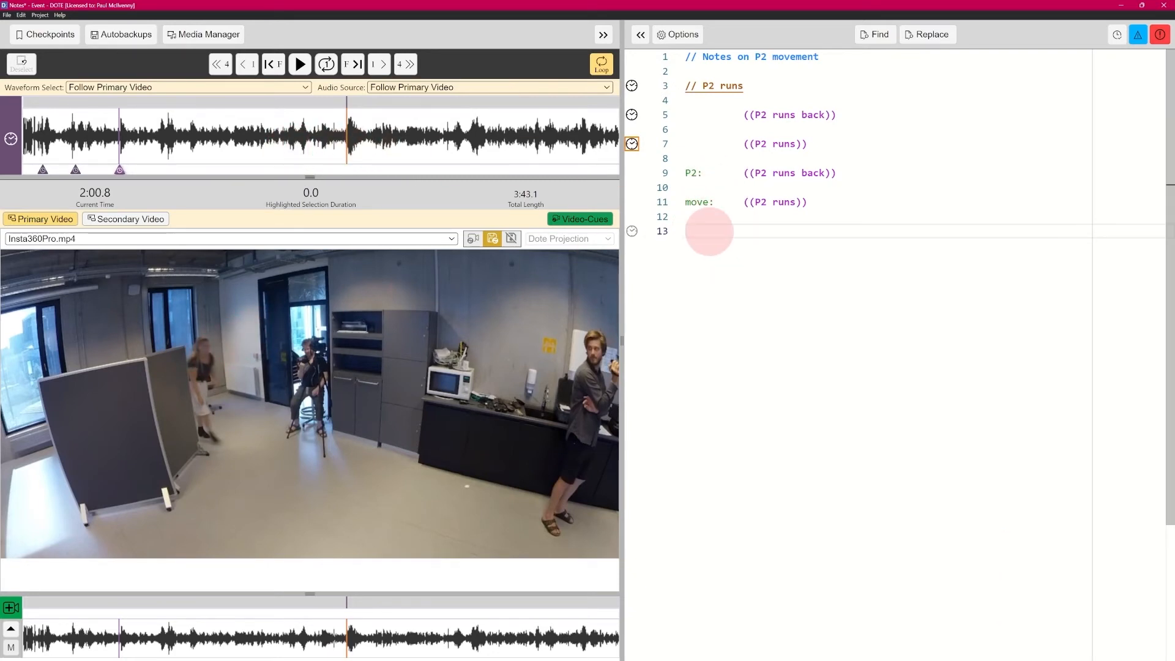
Write ((P2 runs back)) on line 13 with the sub-tier label move/run:.
{"action": "type", "text": "move"}
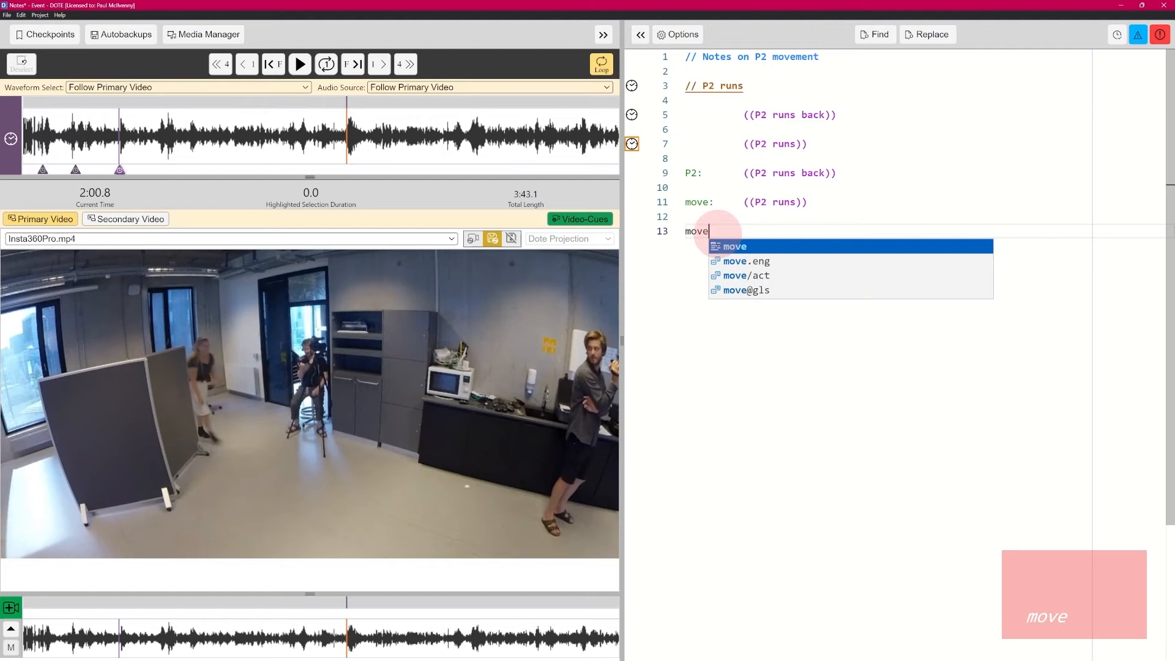
{"action": "type", "text": "/run:"}
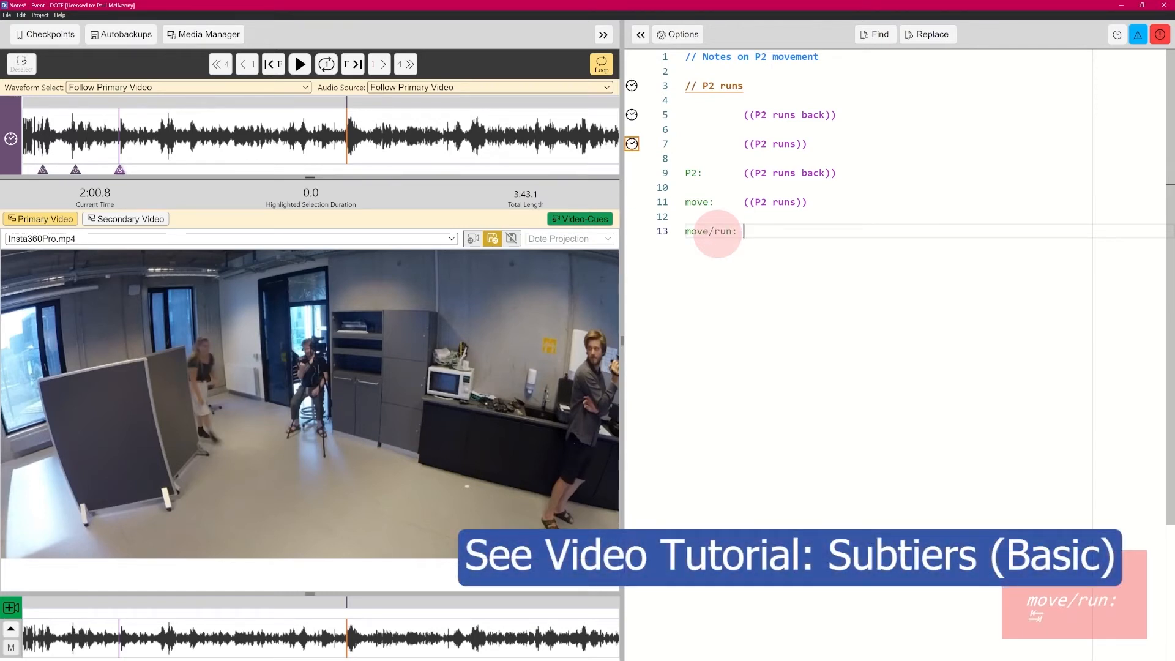
{"action": "type", "text": "P"}
{"action": "key", "text": "BackSpace"}
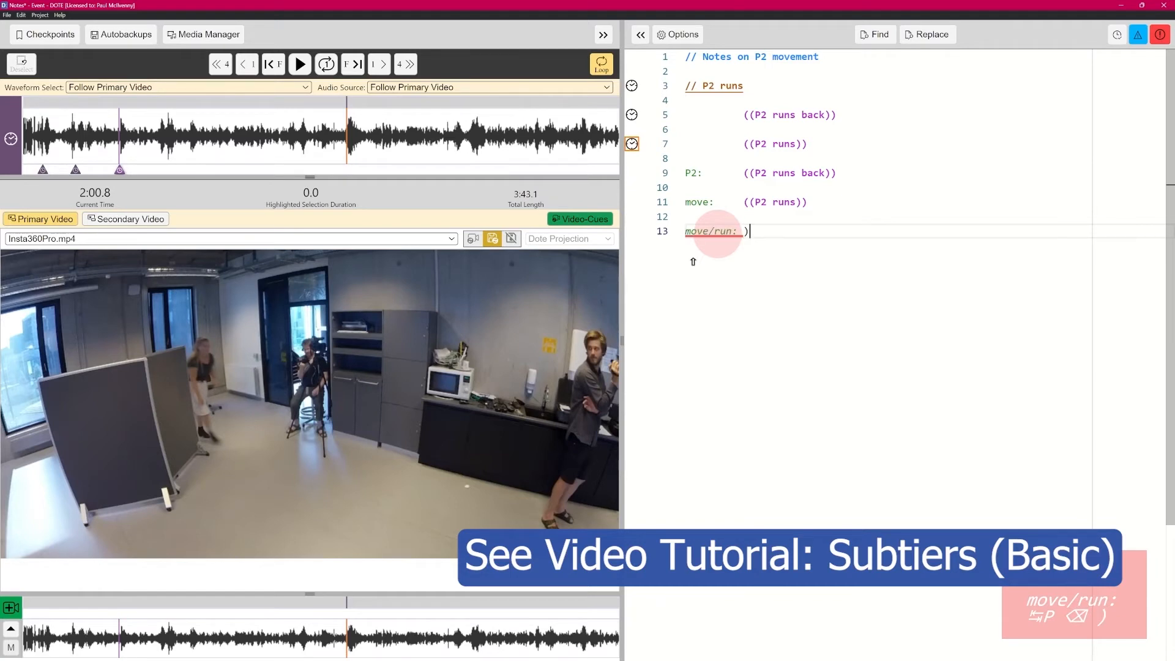
{"action": "key", "text": "BackSpace"}
{"action": "key", "text": "BackSpace"}
{"action": "type", "text": "((P2 rund"}
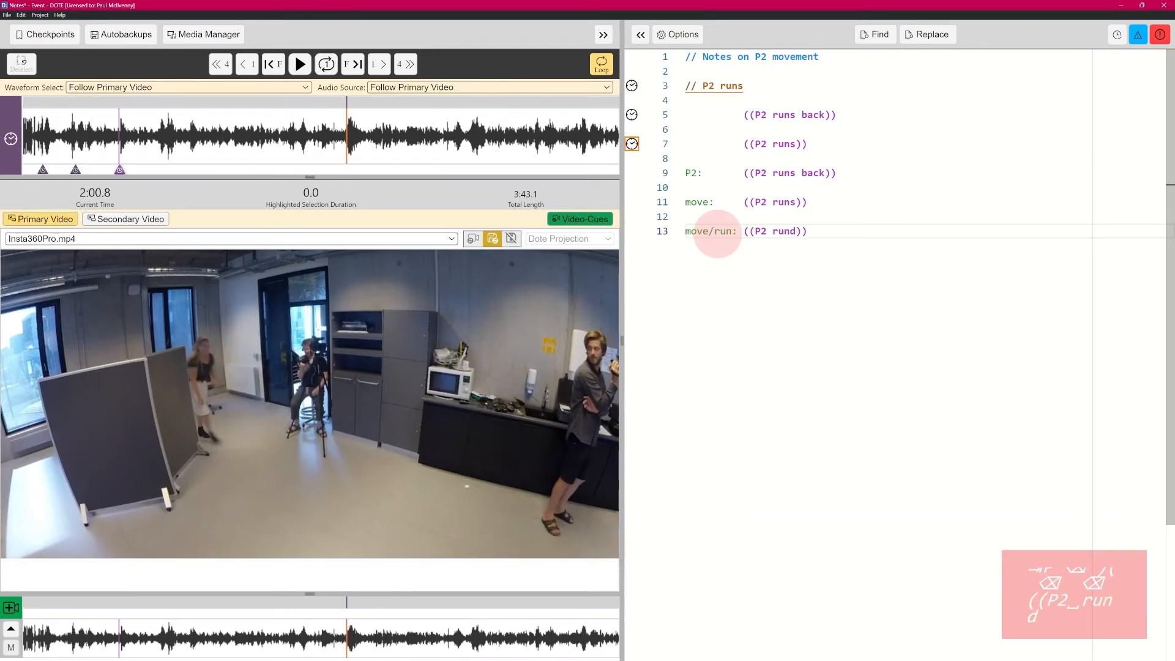
{"action": "type", "text": "s back"}
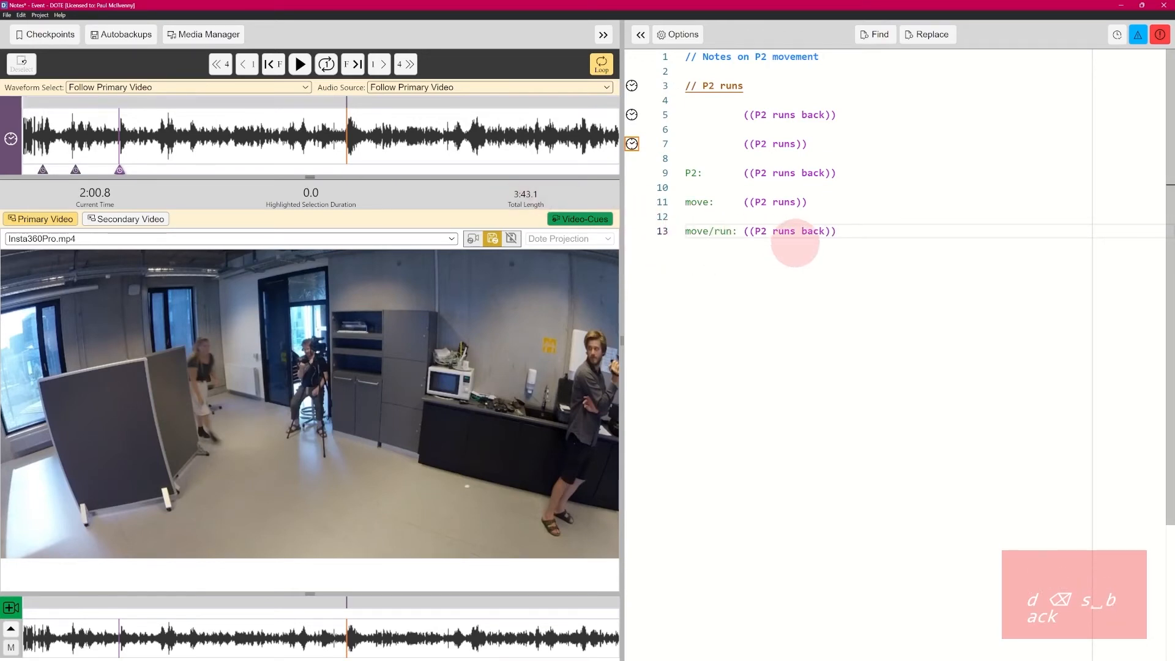
Change "runs" to "goes" in the line 13 note and highlight the move part of its label.
{"action": "double_click", "coordinate": [775, 231]}
{"action": "type", "text": "goe"}
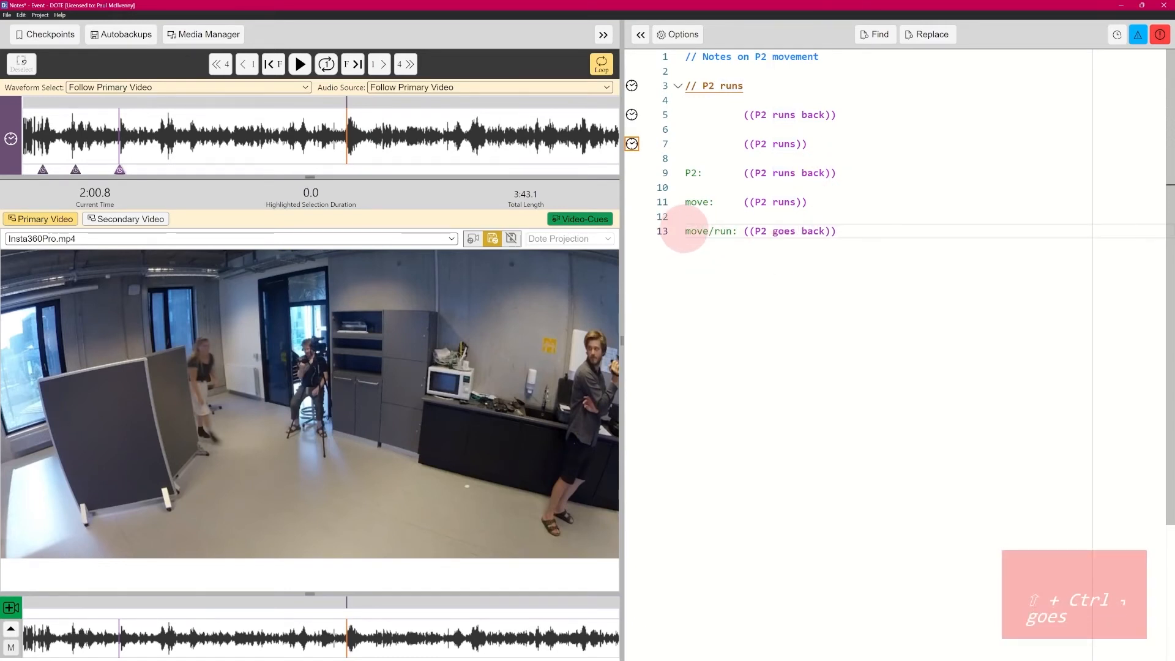
{"action": "left_click_drag", "start_coordinate": [691, 231], "coordinate": [732, 230]}
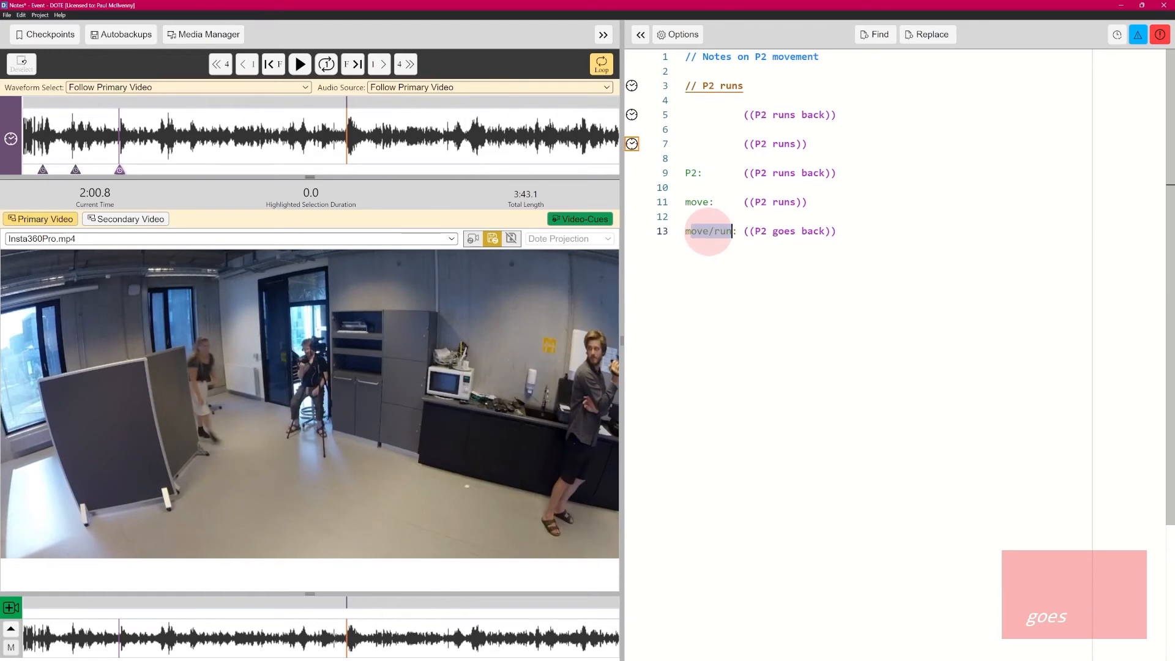
{"action": "left_click", "coordinate": [695, 252]}
{"action": "left_click", "coordinate": [709, 231]}
{"action": "left_click_drag", "start_coordinate": [685, 231], "coordinate": [711, 232]}
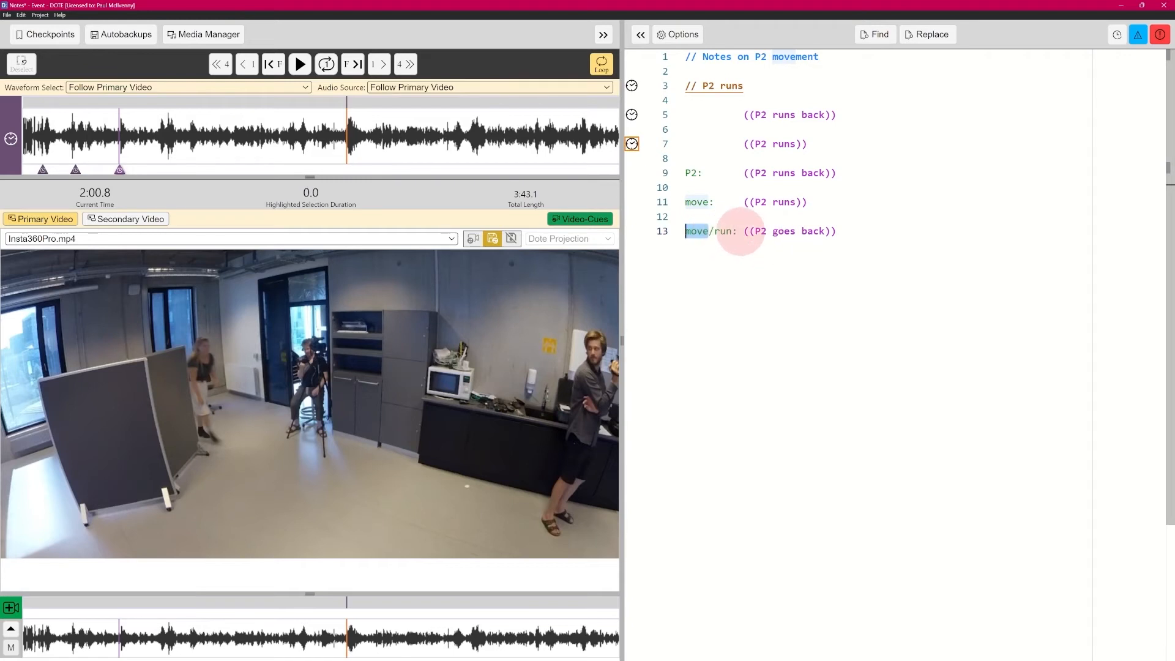
Start line 15 with the sub-tier label move/twist:.
{"action": "left_click", "coordinate": [885, 228]}
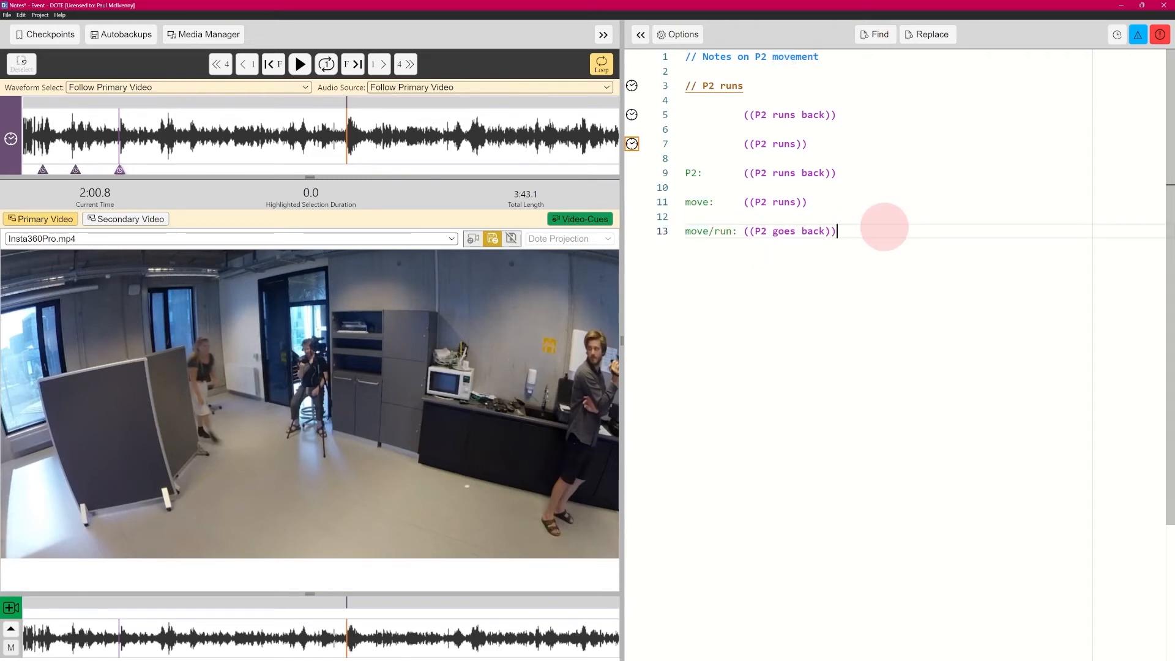
{"action": "key", "text": "Return"}
{"action": "type", "text": "mov"}
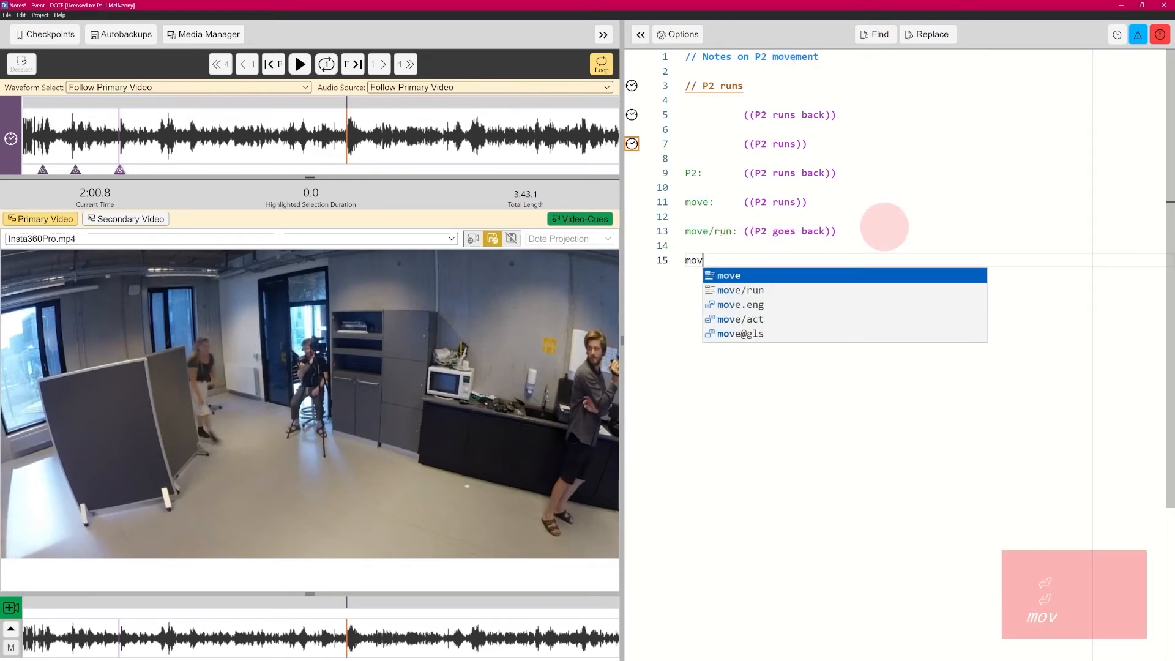
{"action": "type", "text": "e/twist:"}
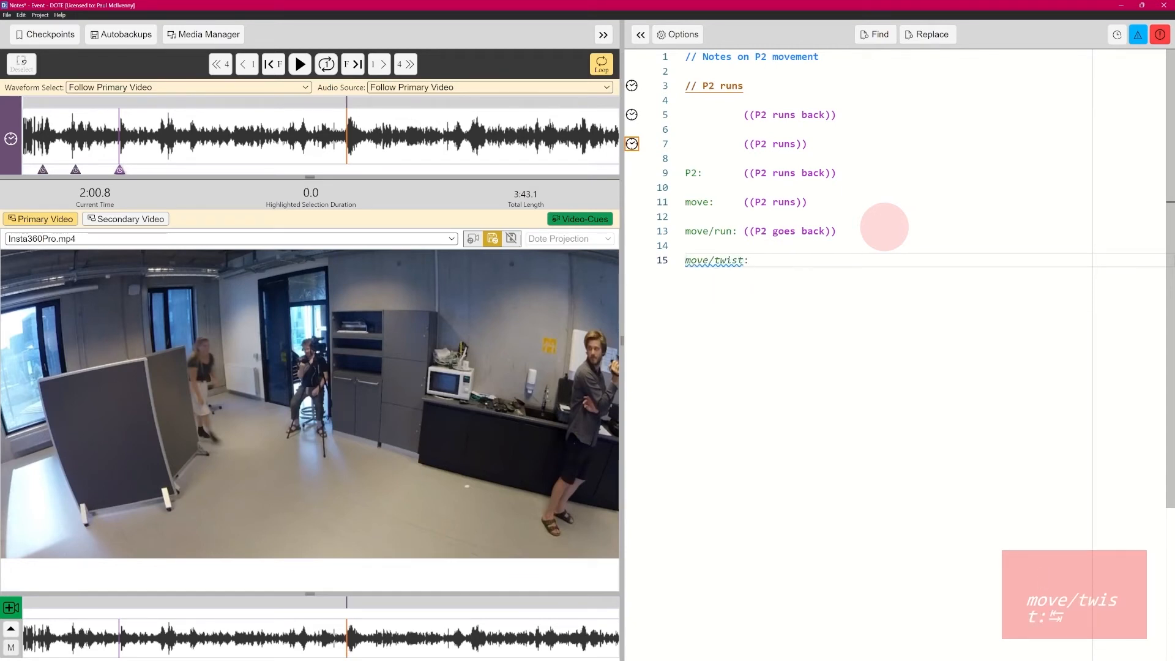
Set the width of the name-column to 14 in the transcript options.
{"action": "left_click", "coordinate": [683, 38]}
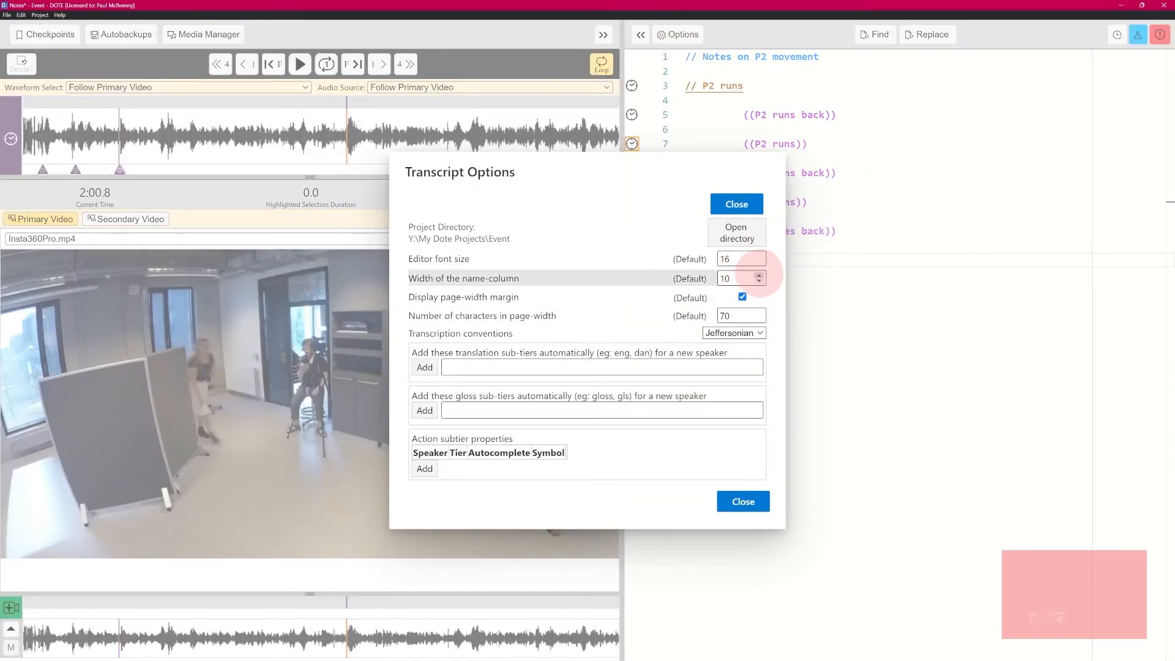
{"action": "left_click", "coordinate": [759, 275]}
{"action": "left_click", "coordinate": [759, 275]}
{"action": "left_click", "coordinate": [759, 275]}
{"action": "left_click", "coordinate": [759, 275]}
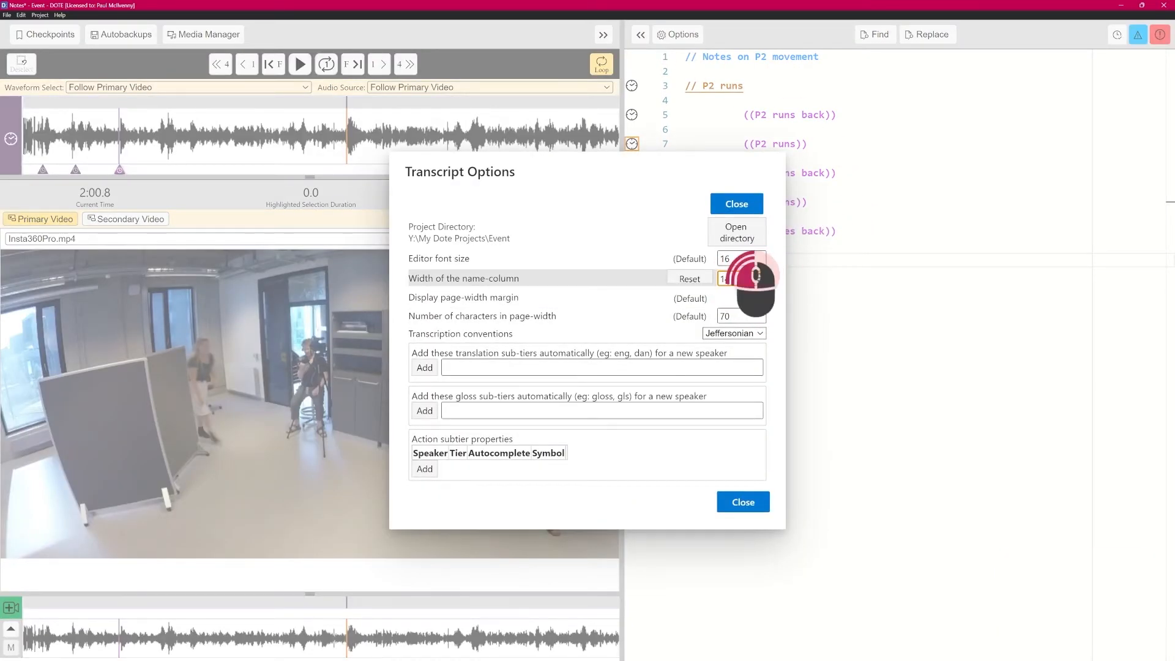
{"action": "left_click", "coordinate": [743, 502]}
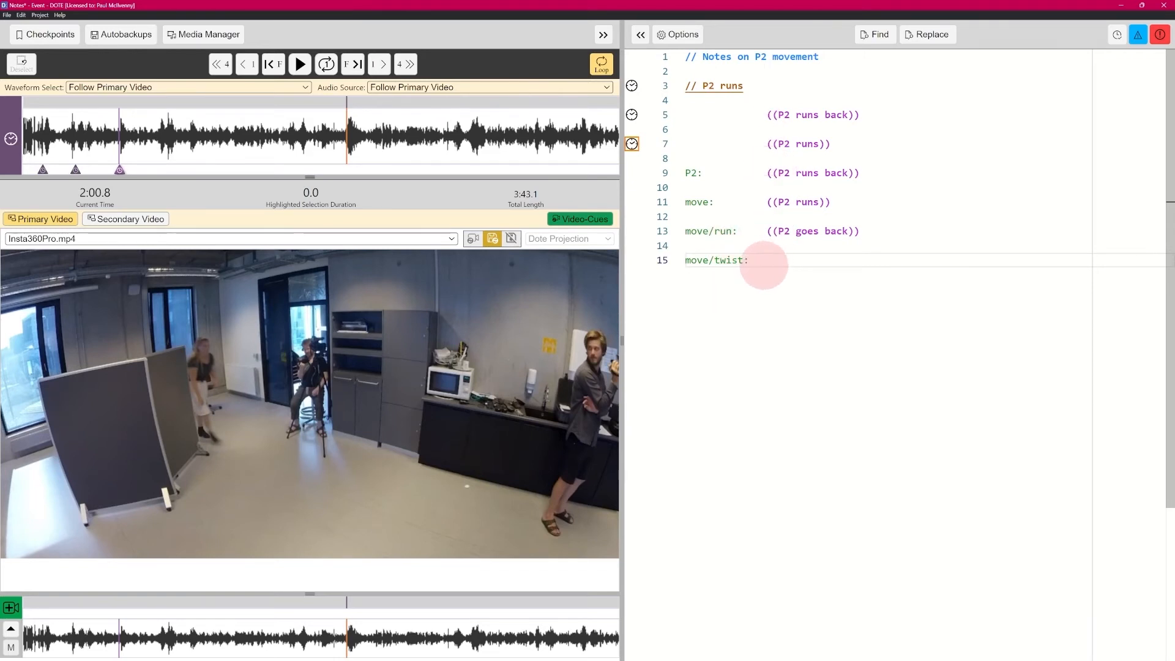
Add an empty double-parenthesis note (()) to the move/twist: line and start line 17.
{"action": "left_click", "coordinate": [793, 260]}
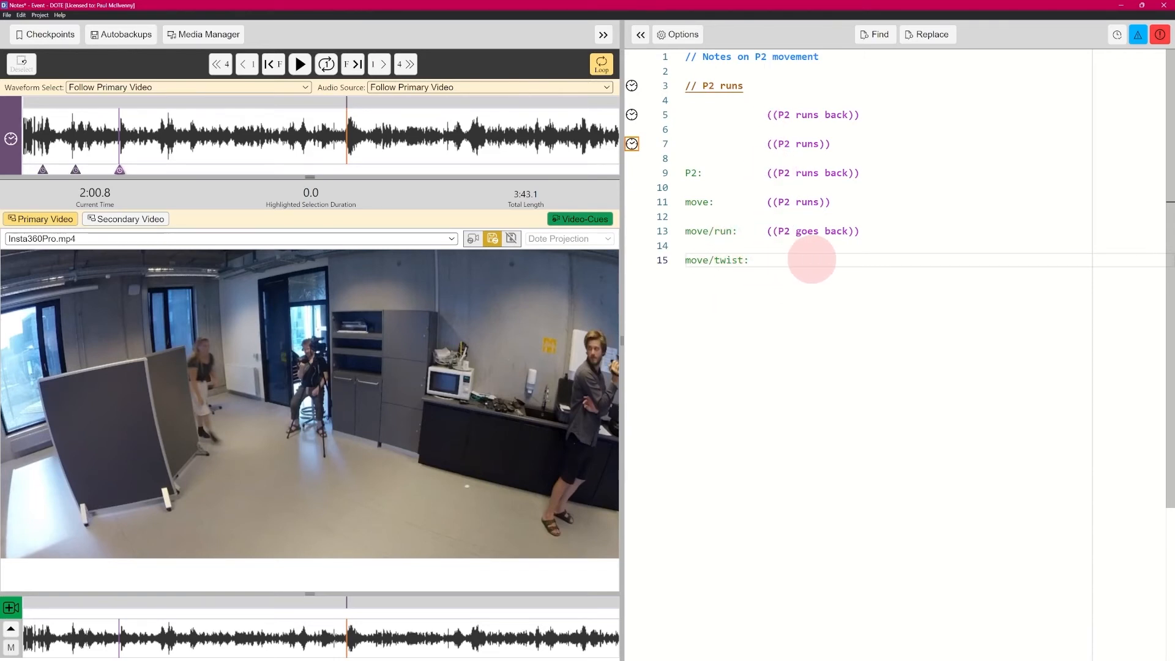
{"action": "type", "text": ")"}
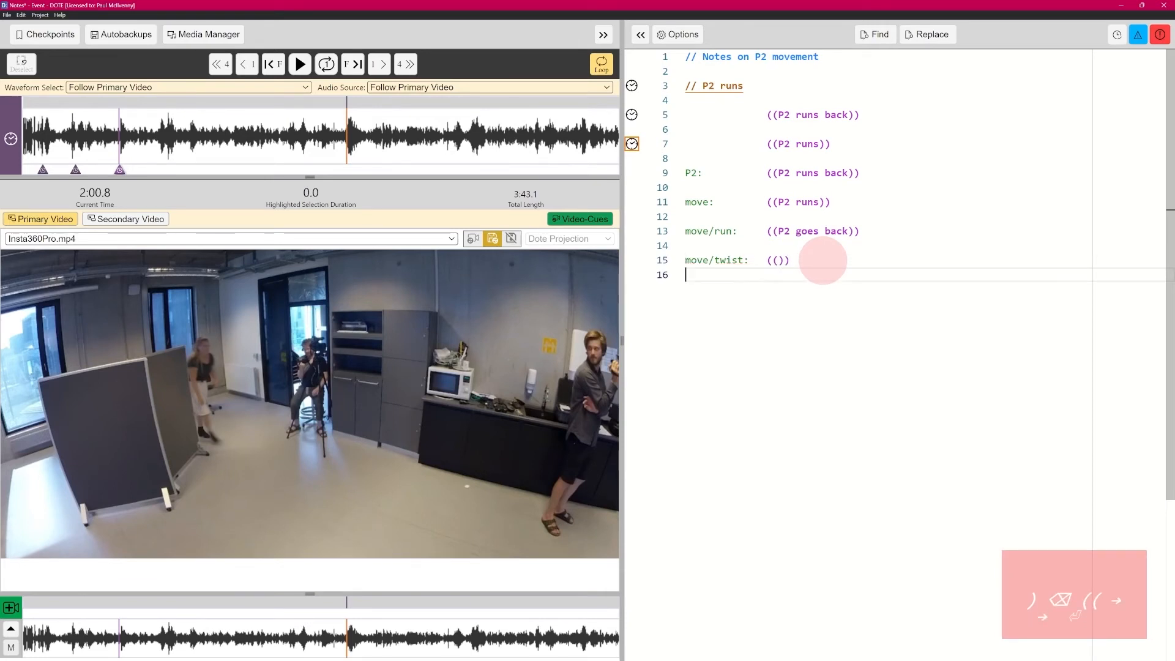
{"action": "key", "text": "Return"}
Write an empty note (()) on line 17 with the sub-tier label move/walk:.
{"action": "type", "text": "move"}
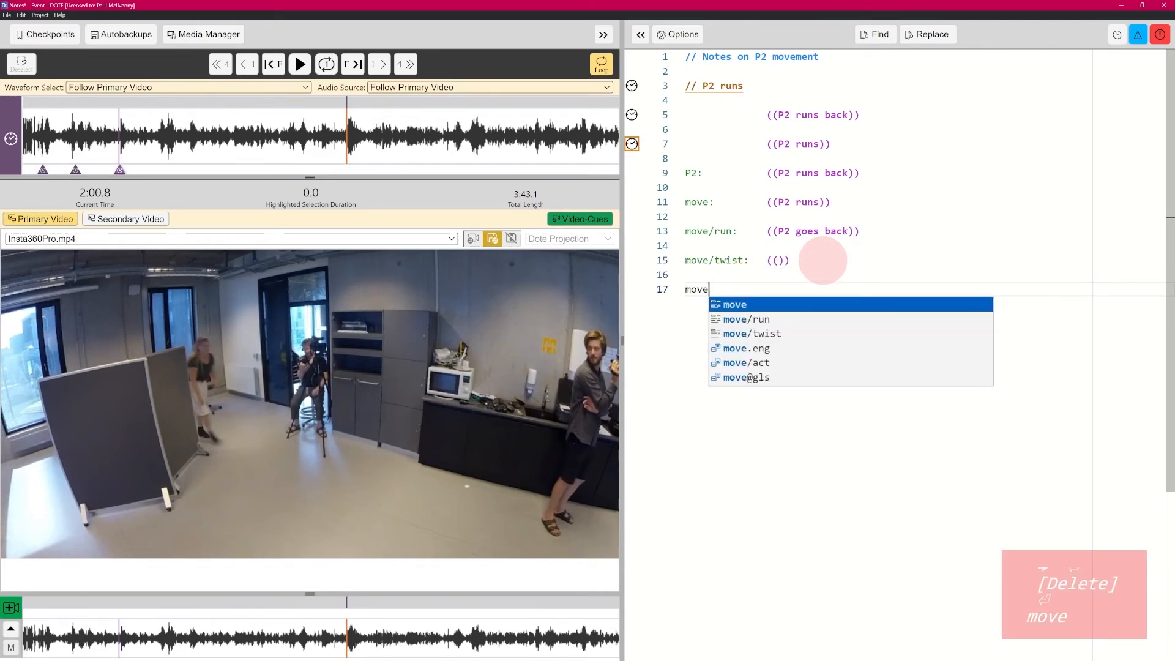
{"action": "type", "text": "/walk:    "}
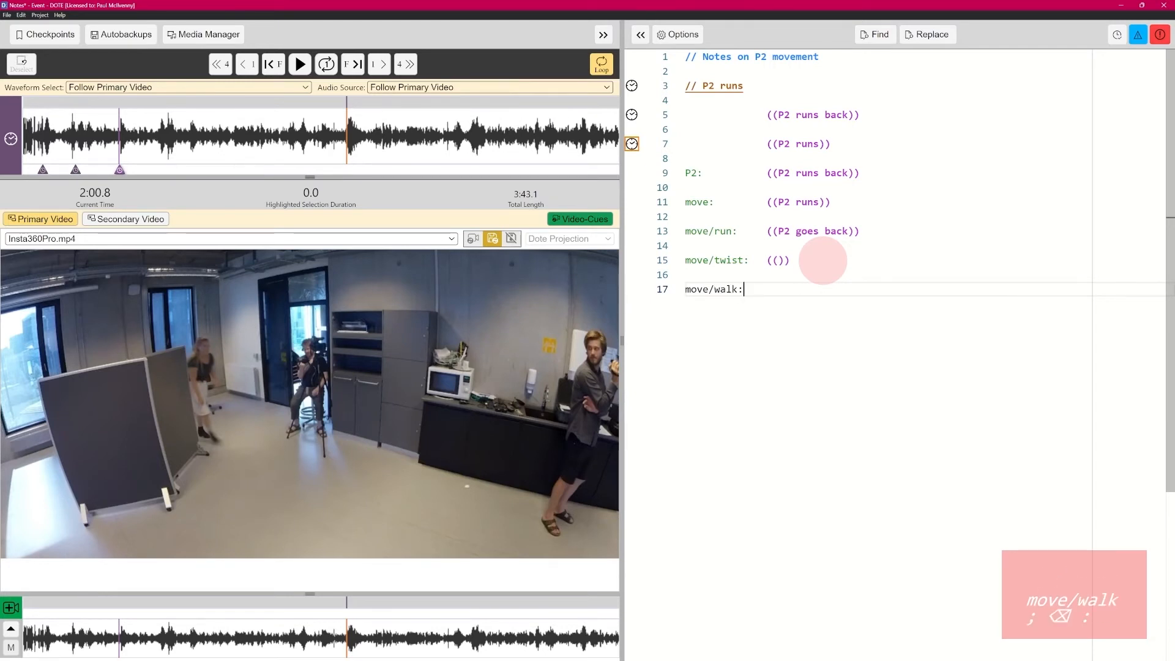
{"action": "type", "text": "(("}
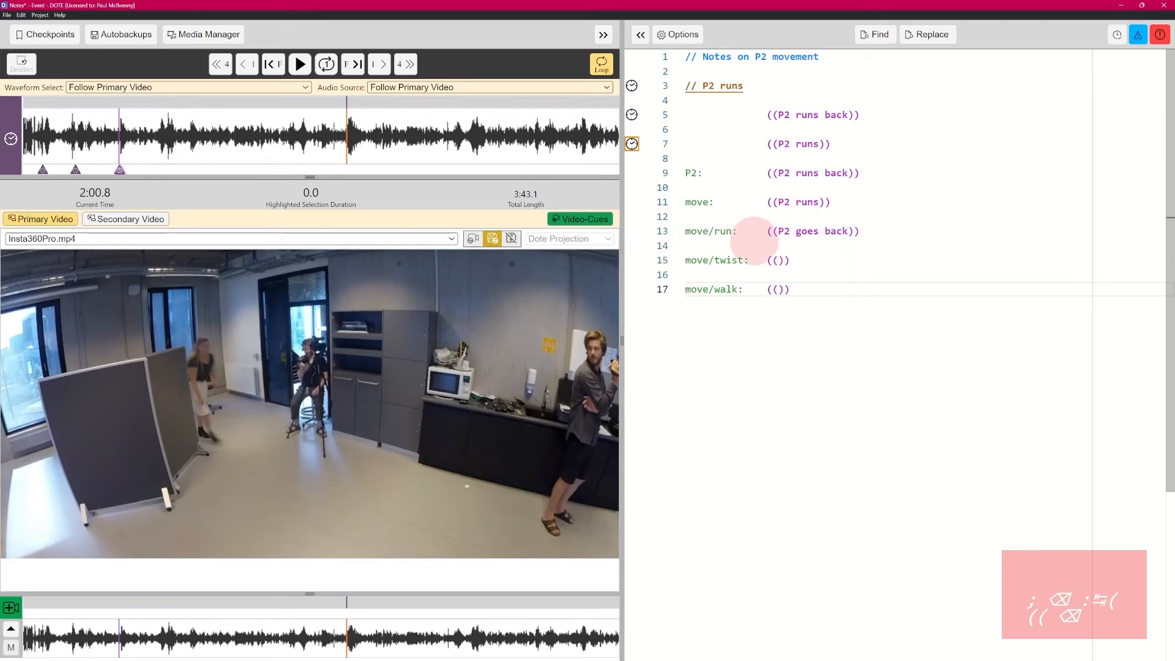
{"action": "left_click", "coordinate": [757, 245]}
{"action": "left_click", "coordinate": [853, 292]}
Start line 19 and give it the sub-tier label move/run:.
{"action": "key", "text": "Return"}
{"action": "key", "text": "Return"}
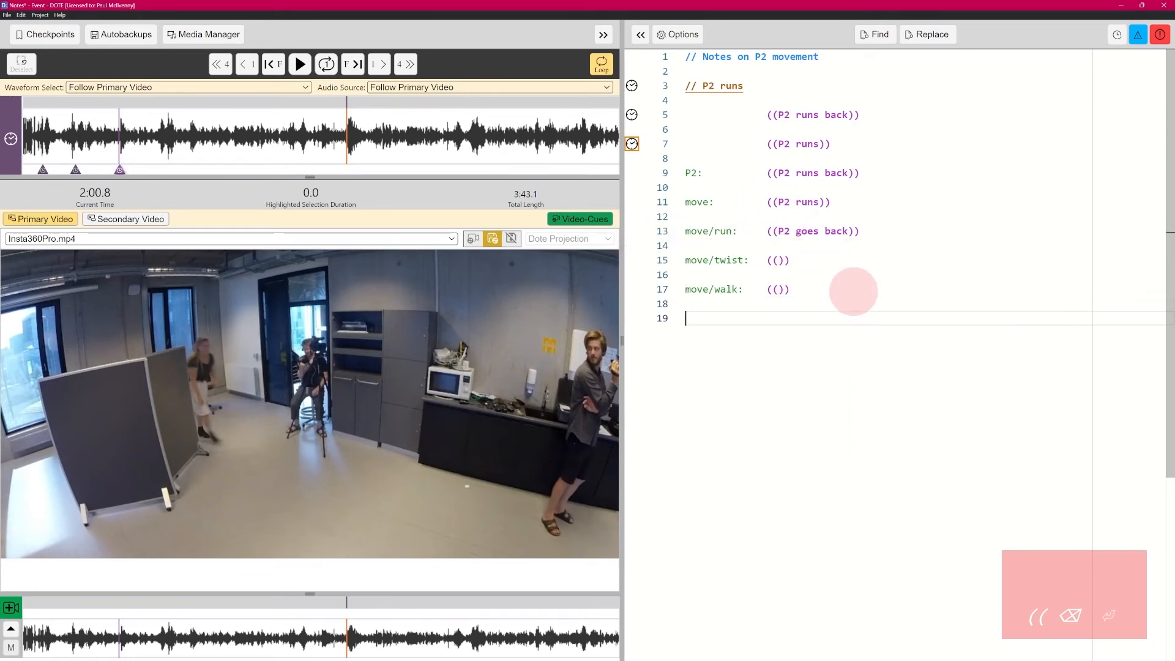
{"action": "type", "text": "move/ryu"}
{"action": "key", "text": "BackSpace"}
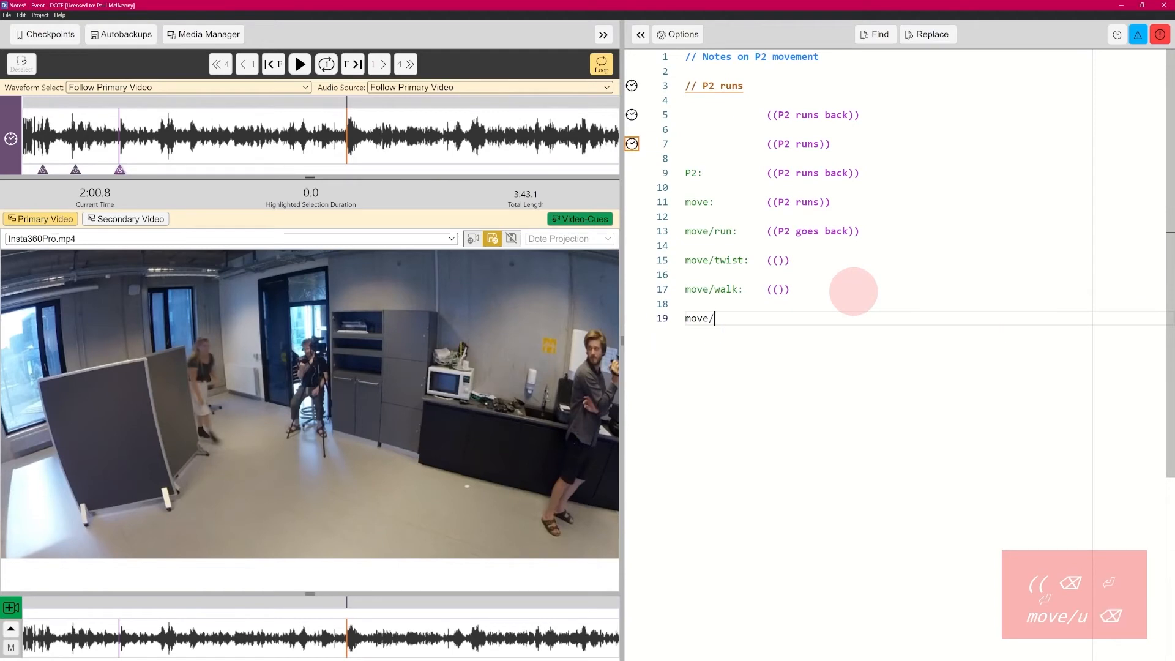
{"action": "type", "text": "ryun"}
{"action": "key", "text": "BackSpace"}
{"action": "key", "text": "BackSpace"}
{"action": "type", "text": "un:"}
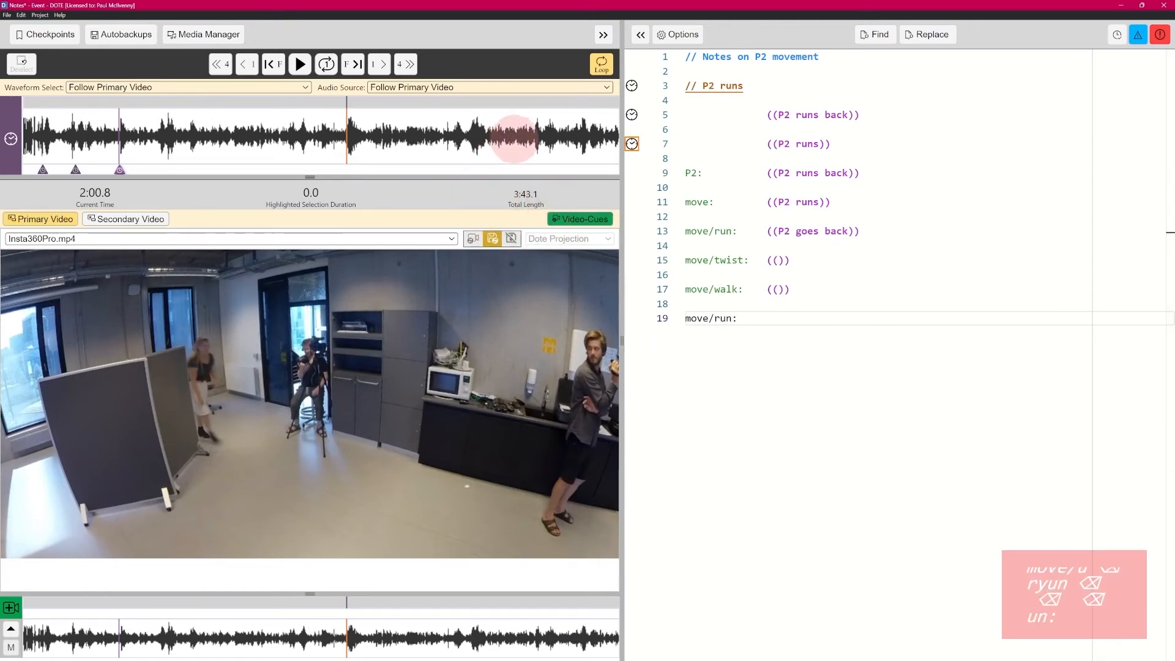
Move the playhead to about 3:06 and sync the move/run: label on line 19 to that time.
{"action": "left_click", "coordinate": [522, 137]}
{"action": "left_click", "coordinate": [735, 333]}
{"action": "key", "text": "ctrl+space"}
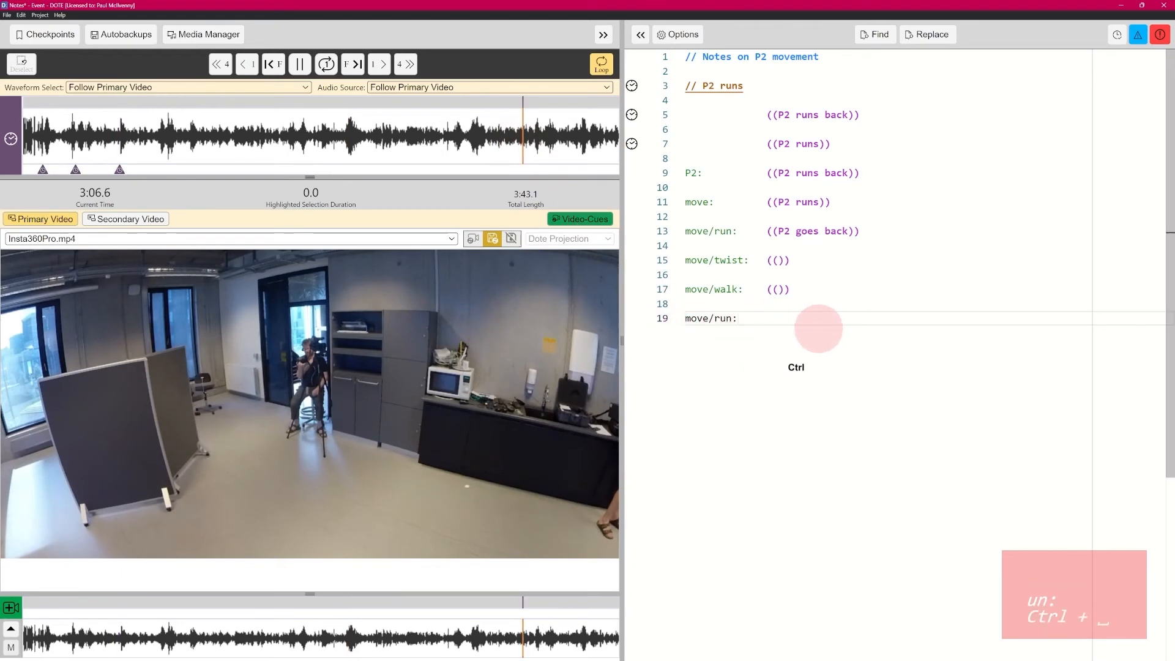
Sync the move/walk: line 17 to 2:49.9 and the move/twist: line 15 to 2:24.4.
{"action": "left_click", "coordinate": [720, 291]}
{"action": "left_click", "coordinate": [478, 131]}
{"action": "left_click", "coordinate": [718, 294]}
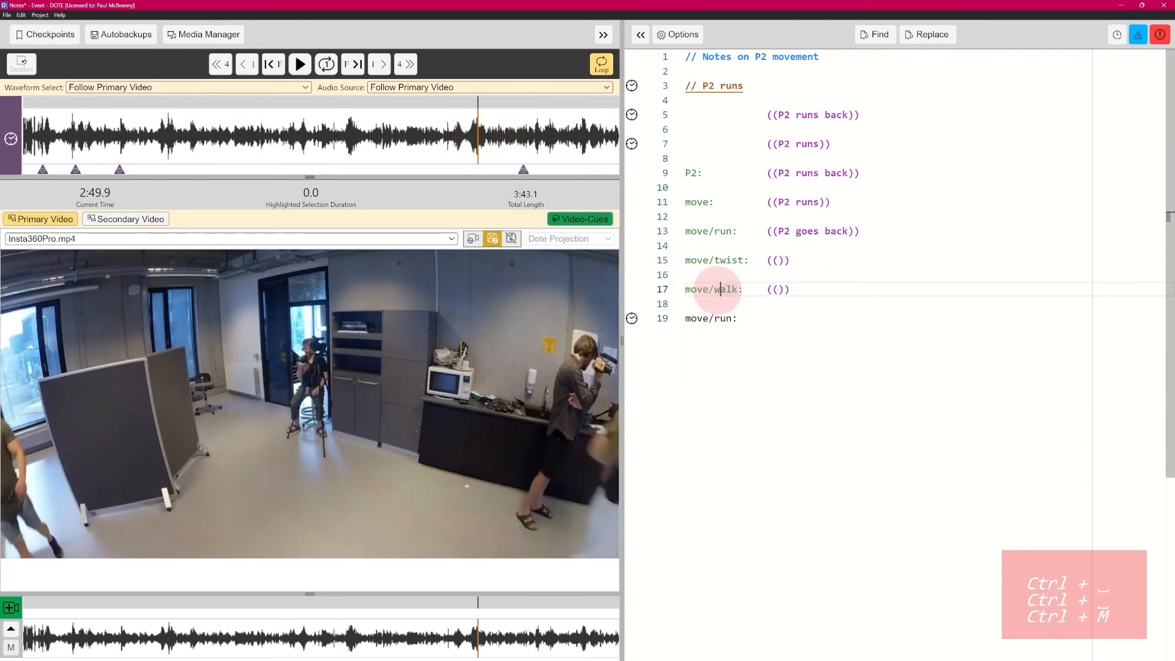
{"action": "left_click", "coordinate": [721, 260]}
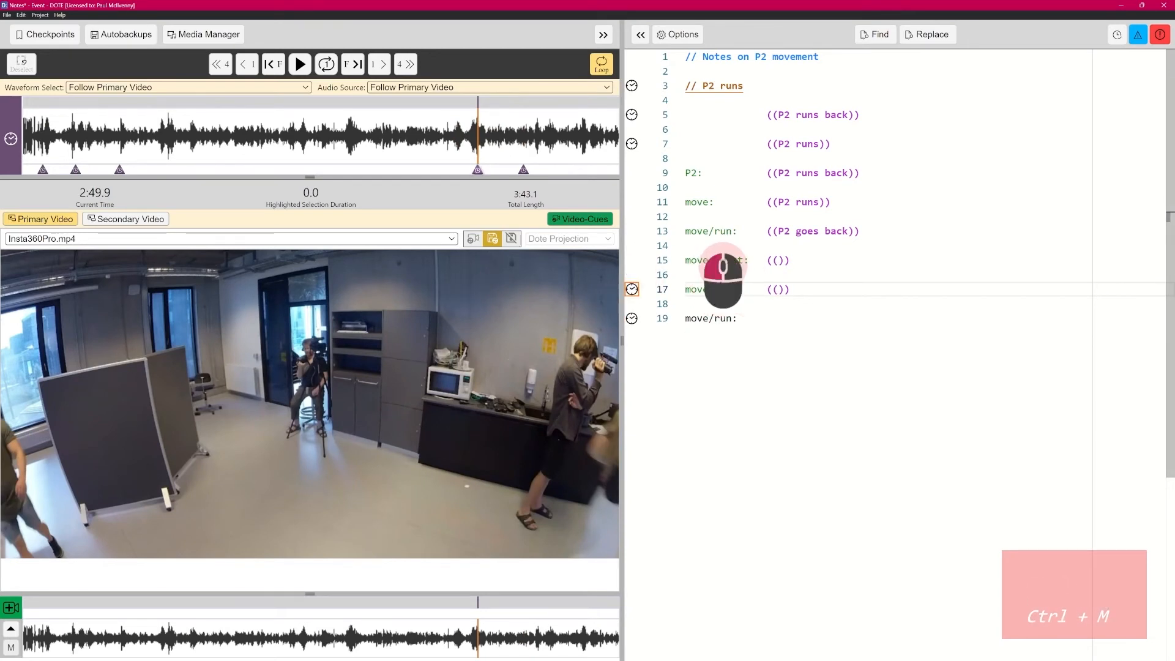
{"action": "left_click", "coordinate": [410, 136], "text": "ctrl"}
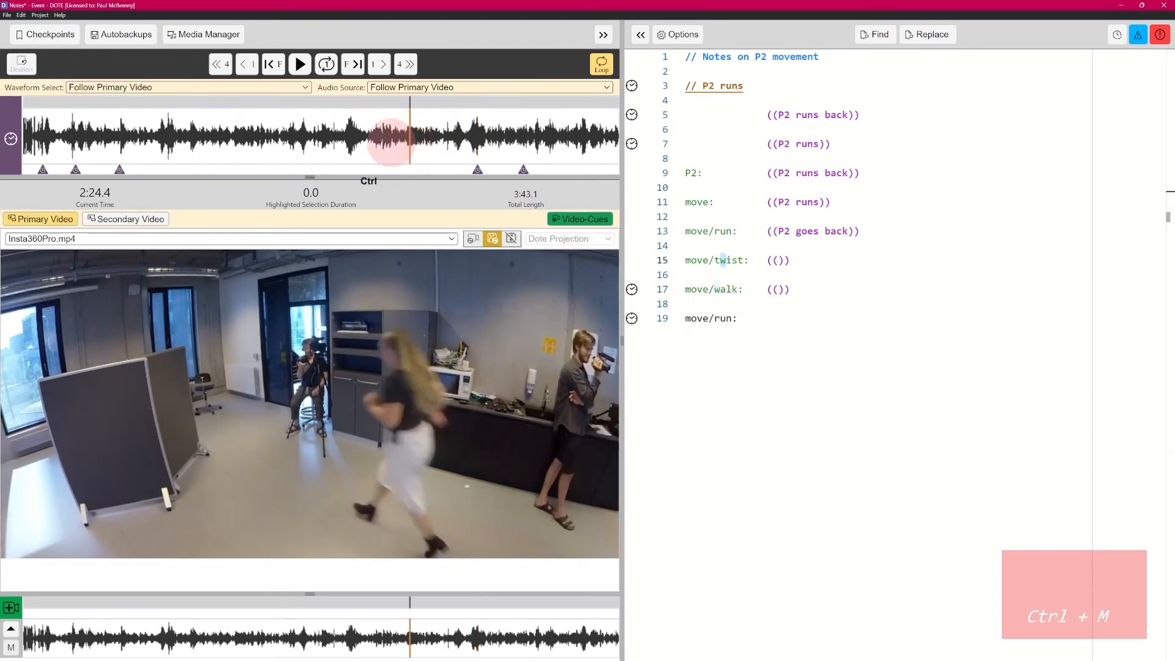
Move the playhead to 1:59.7 and sync the move/run: line 13 to that time.
{"action": "left_click", "coordinate": [709, 231]}
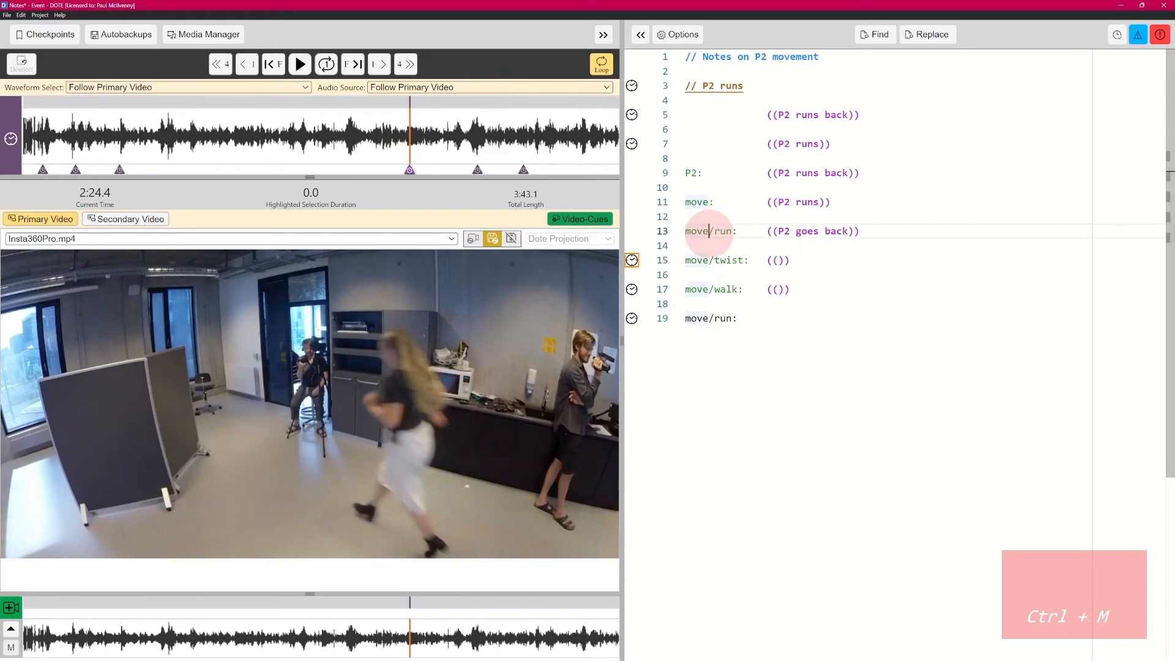
{"action": "left_click", "coordinate": [344, 150]}
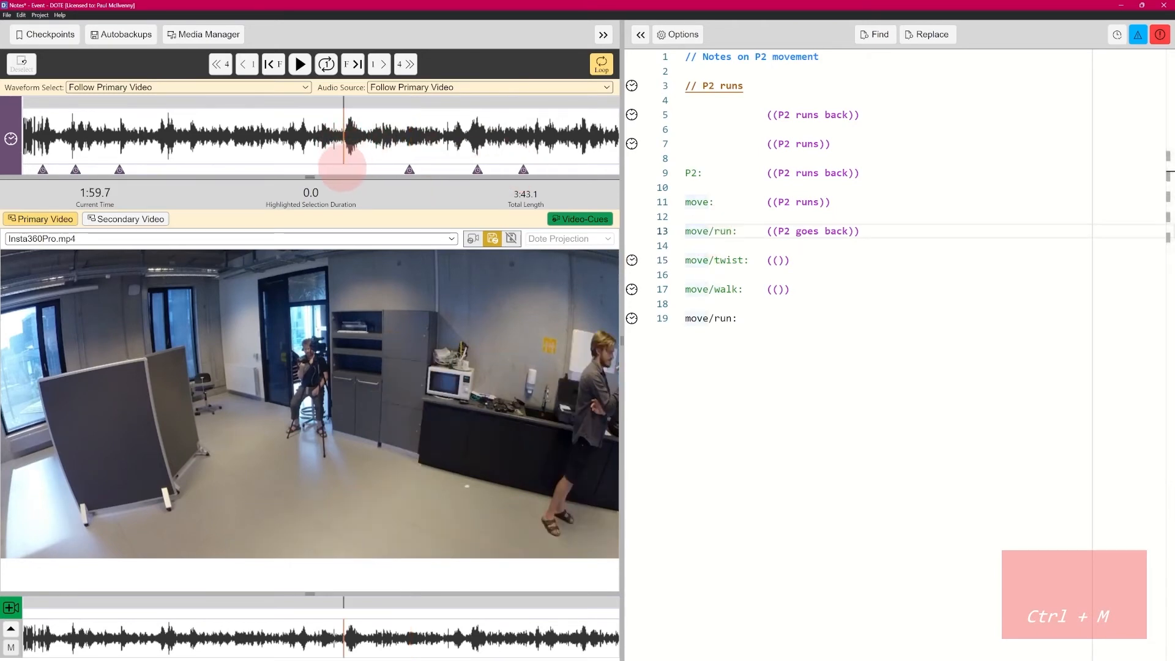
{"action": "left_click", "coordinate": [704, 233]}
{"action": "key", "text": "ctrl+m"}
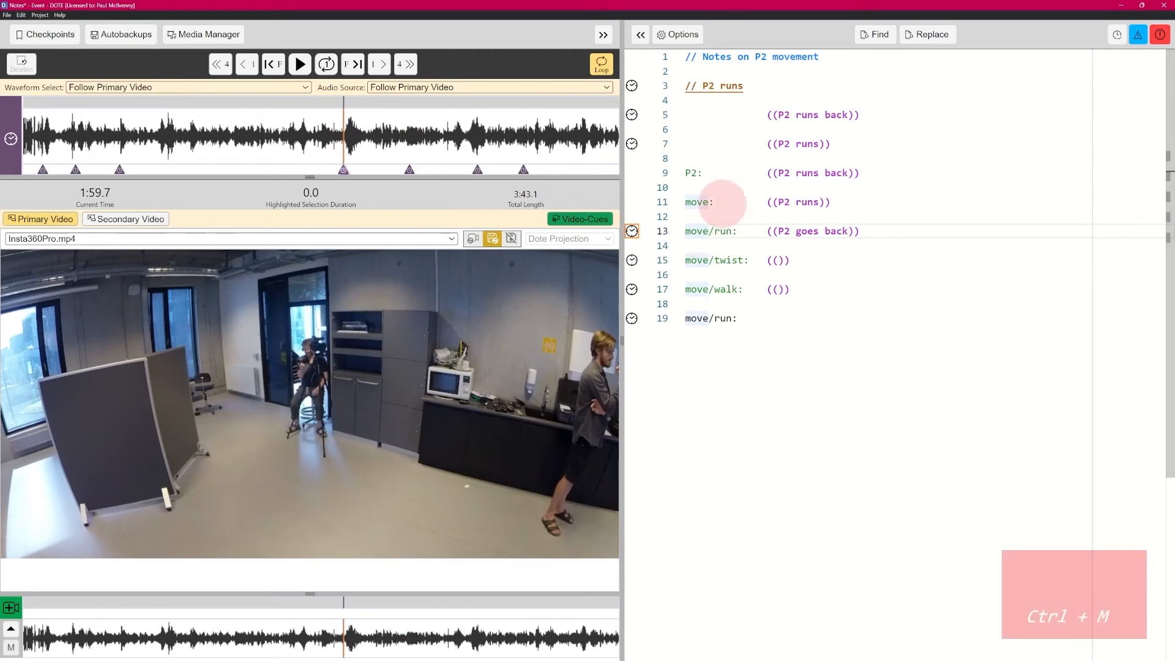
Fill in the placeholder comment ((...)) on the move/run: line 19, the move/walk: line 17 and the move/twist: line 15.
{"action": "left_click", "coordinate": [701, 202]}
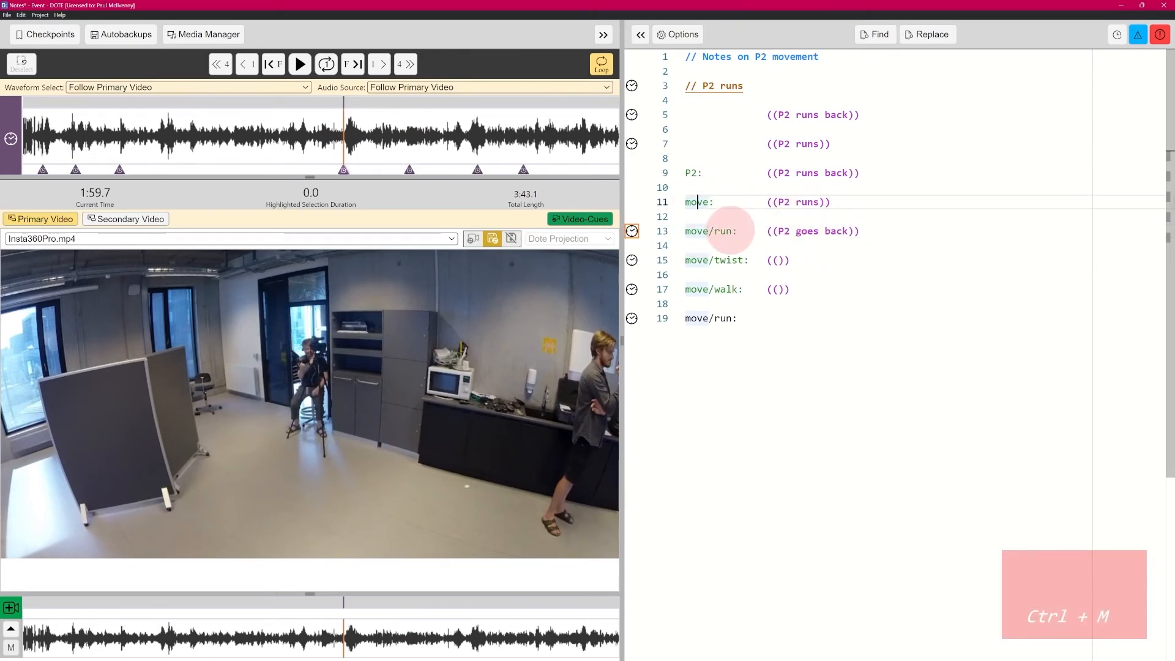
{"action": "left_click", "coordinate": [715, 319]}
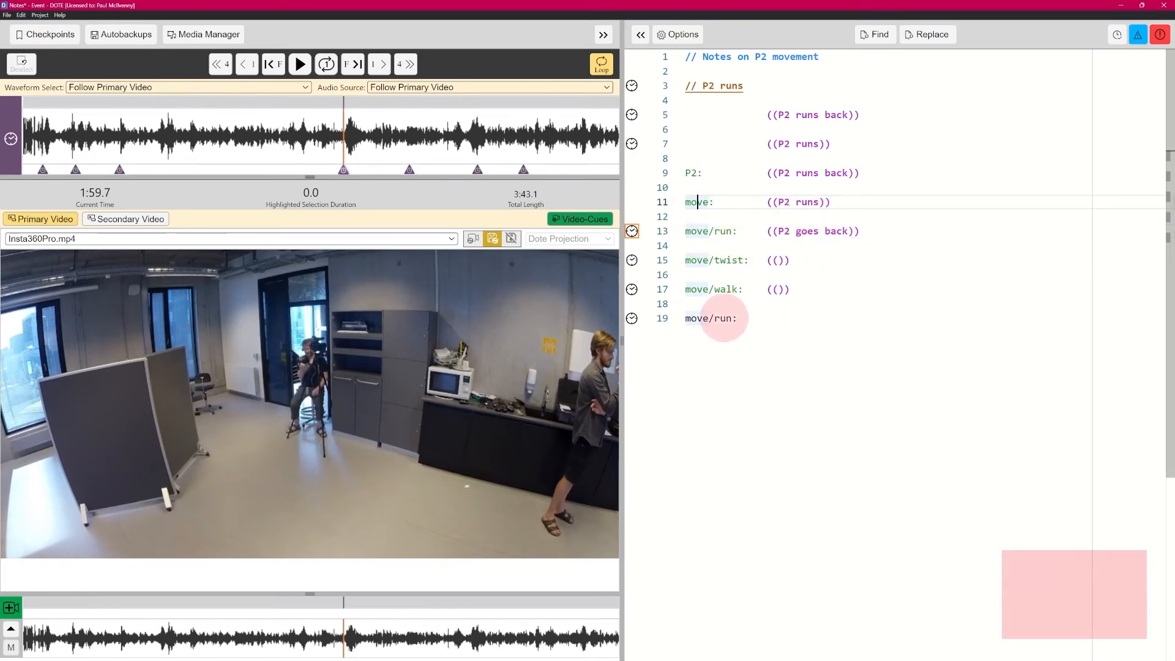
{"action": "left_click", "coordinate": [752, 319]}
{"action": "key", "text": "Tab"}
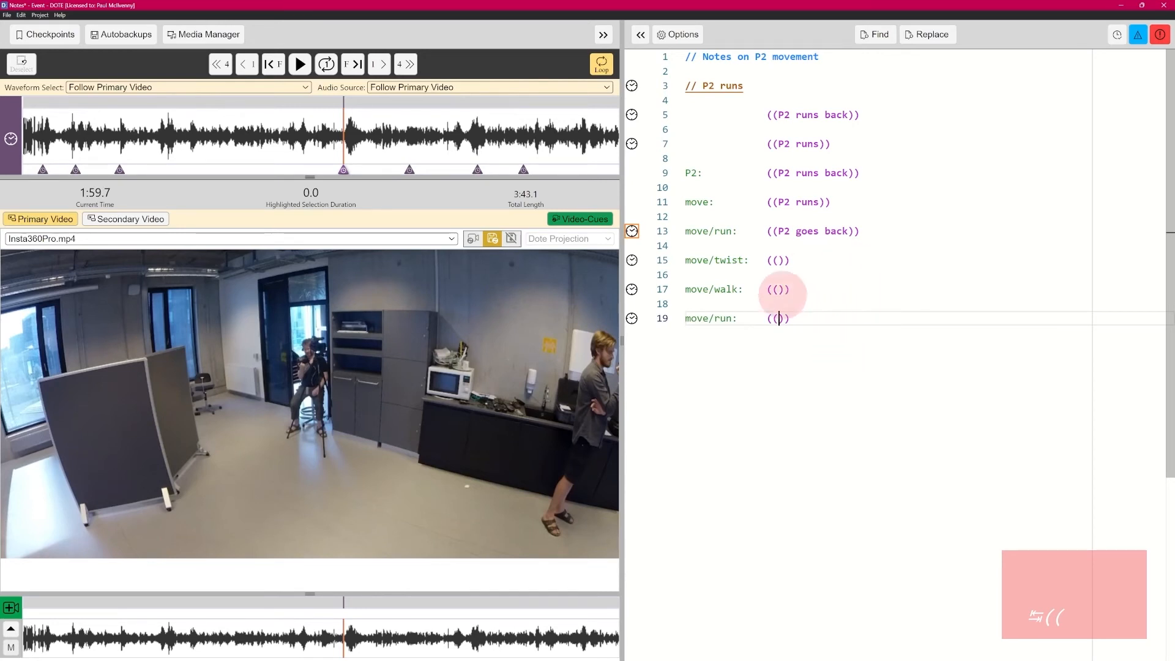
{"action": "type", "text": "..."}
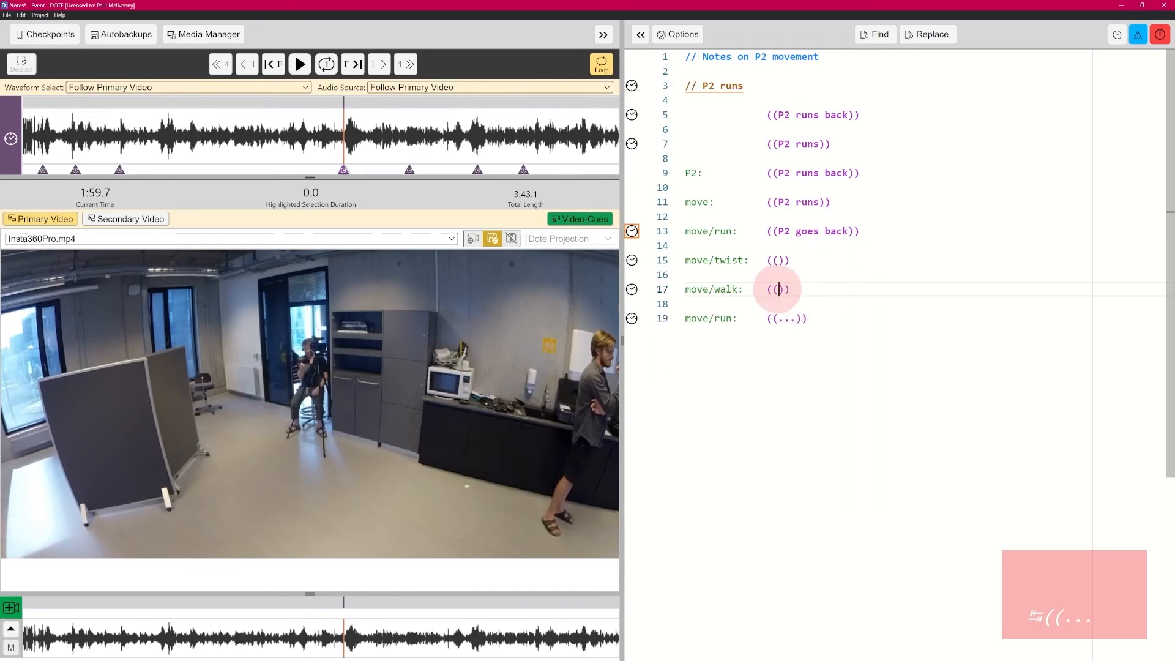
{"action": "type", "text": ".."}
{"action": "left_click", "coordinate": [777, 260]}
{"action": "type", "text": "."}
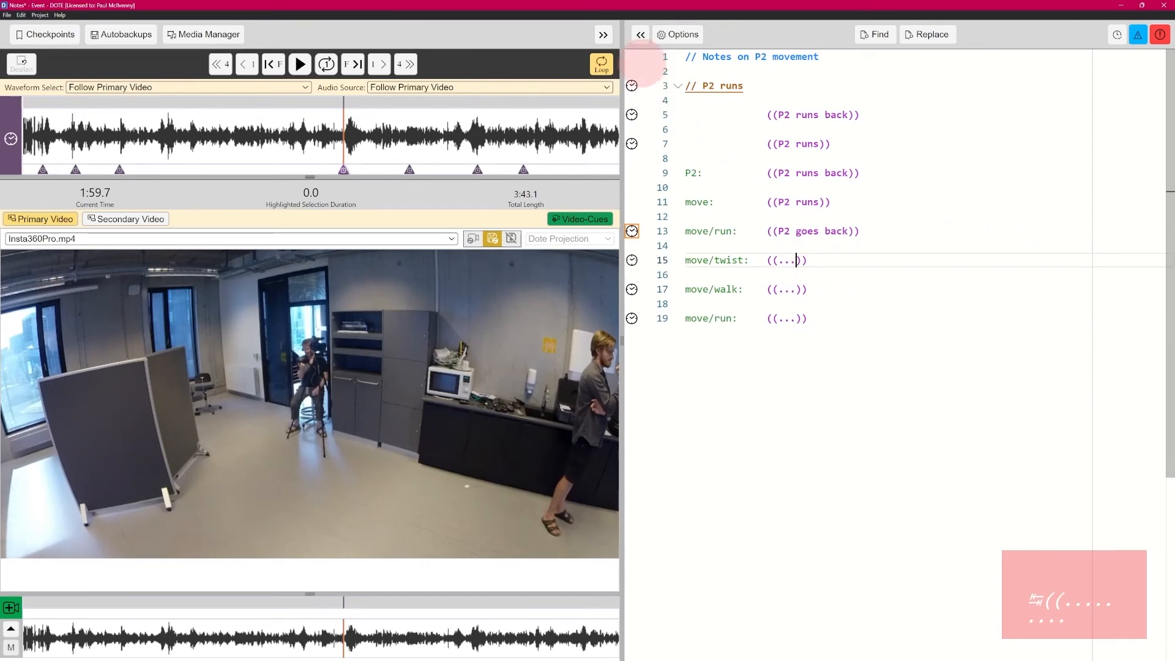
Hide the media pane to show the notes at full width, and restore the pane.
{"action": "left_click", "coordinate": [640, 34]}
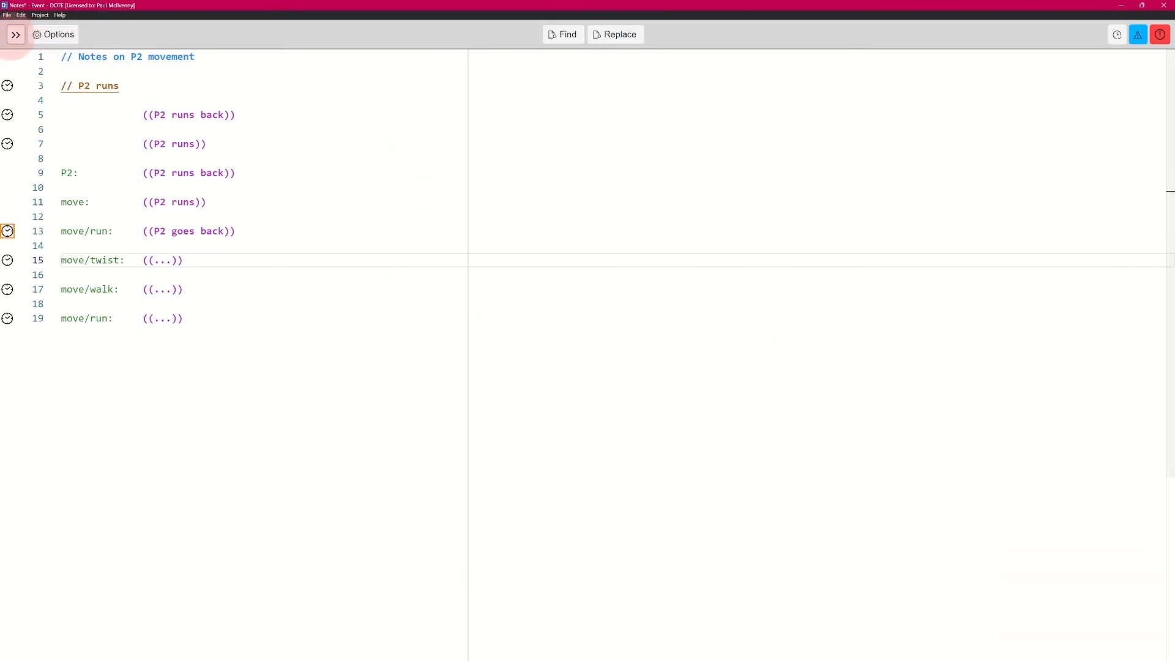
{"action": "left_click", "coordinate": [15, 34]}
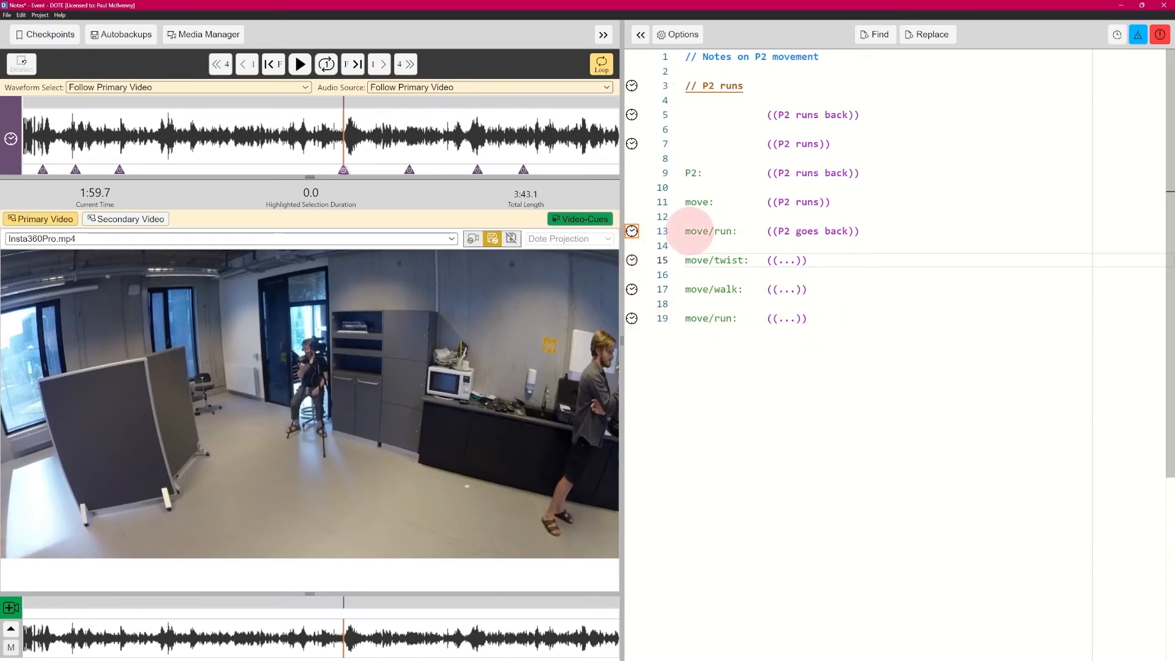
Select every occurrence of the label move/run in the notes, starting from line 13.
{"action": "left_click", "coordinate": [728, 233]}
{"action": "left_click", "coordinate": [729, 233]}
{"action": "left_click_drag", "start_coordinate": [732, 232], "coordinate": [686, 231]}
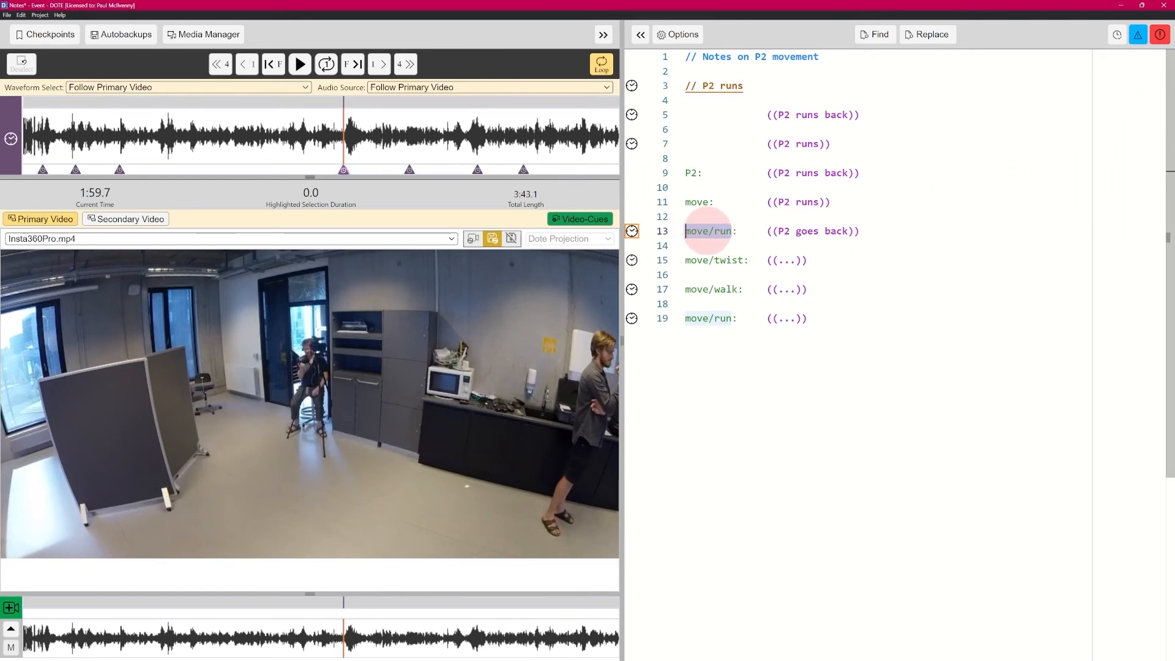
{"action": "right_click", "coordinate": [704, 233]}
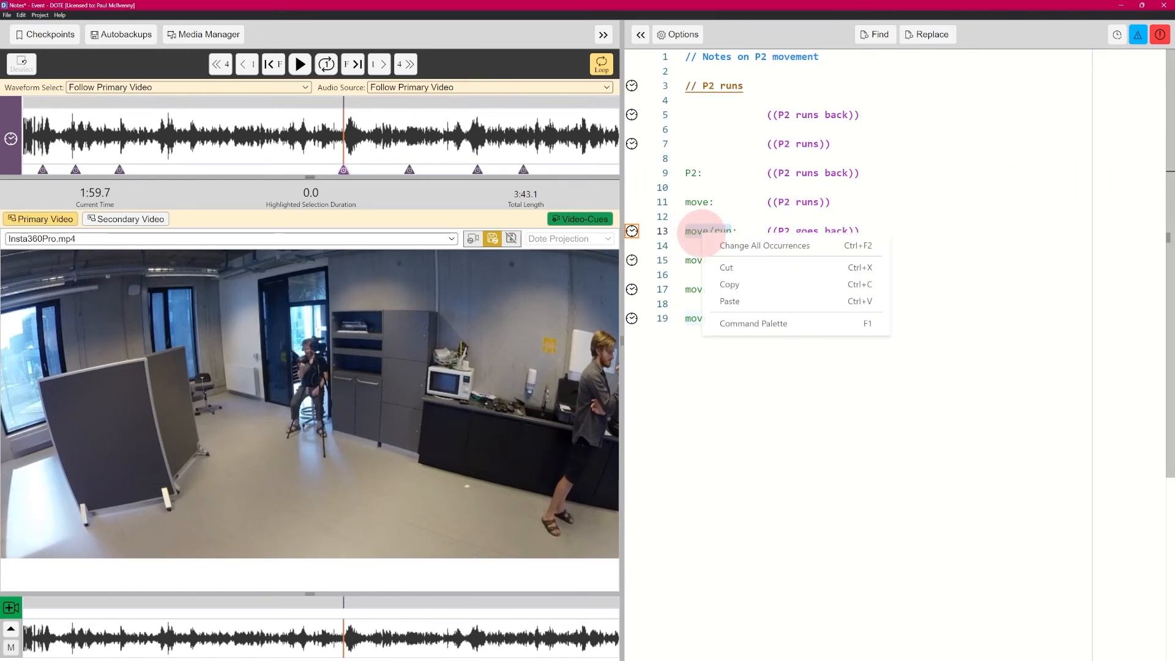
{"action": "left_click", "coordinate": [774, 244]}
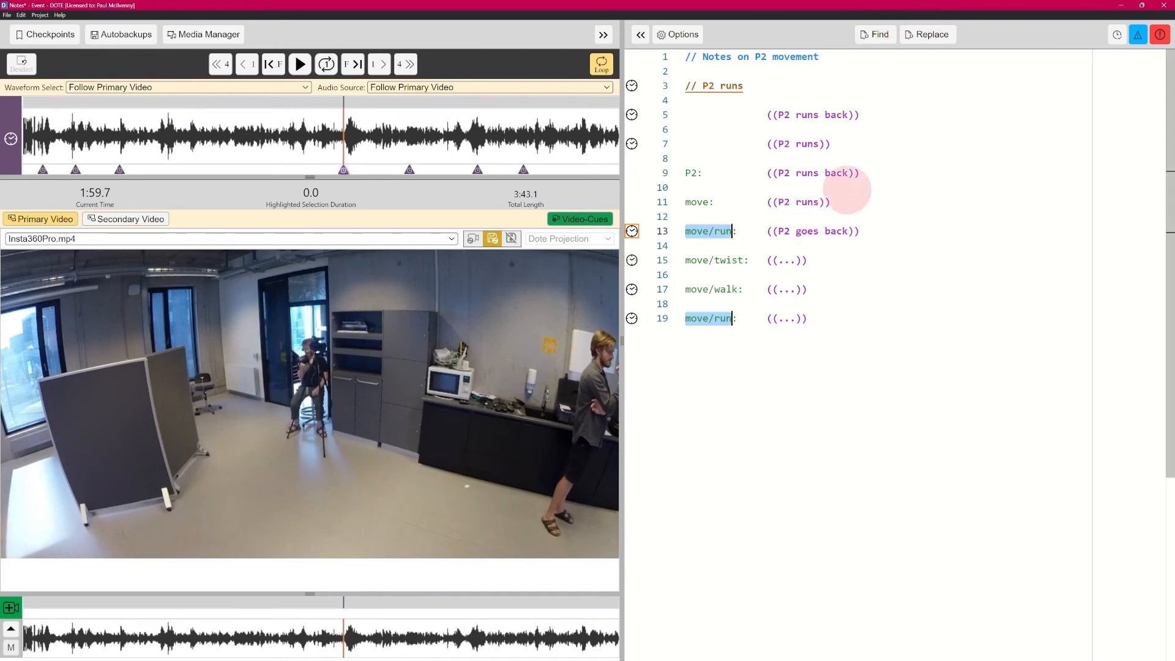
Search the notes for "move" and for "run", and close the search.
{"action": "left_click", "coordinate": [876, 34]}
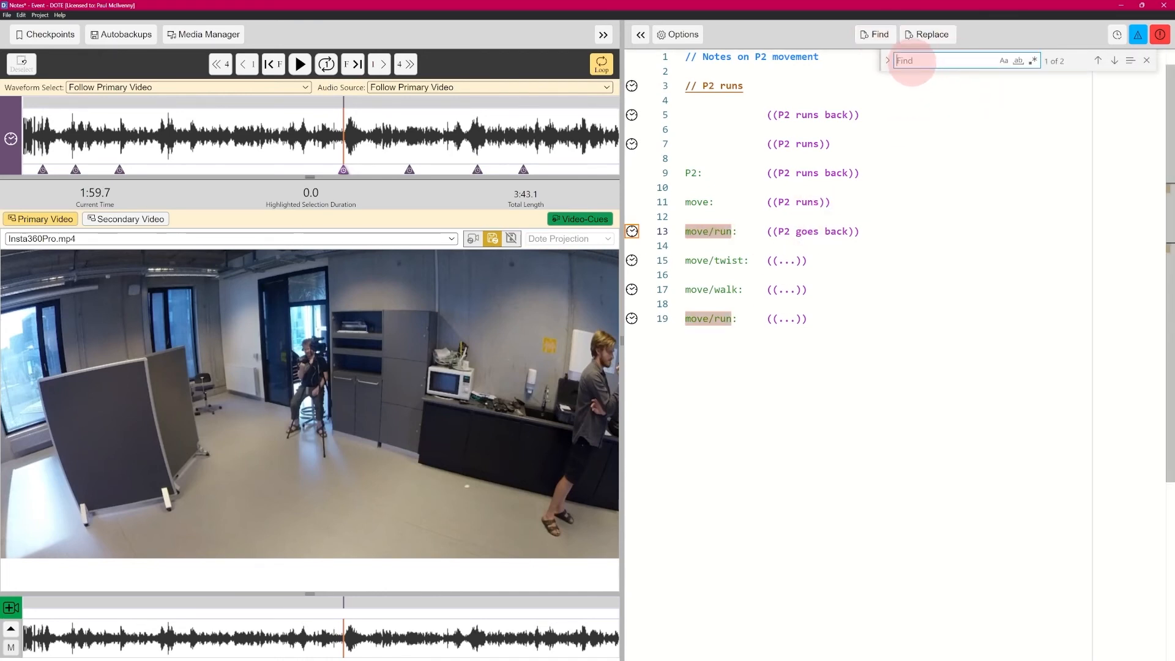
{"action": "type", "text": "move"}
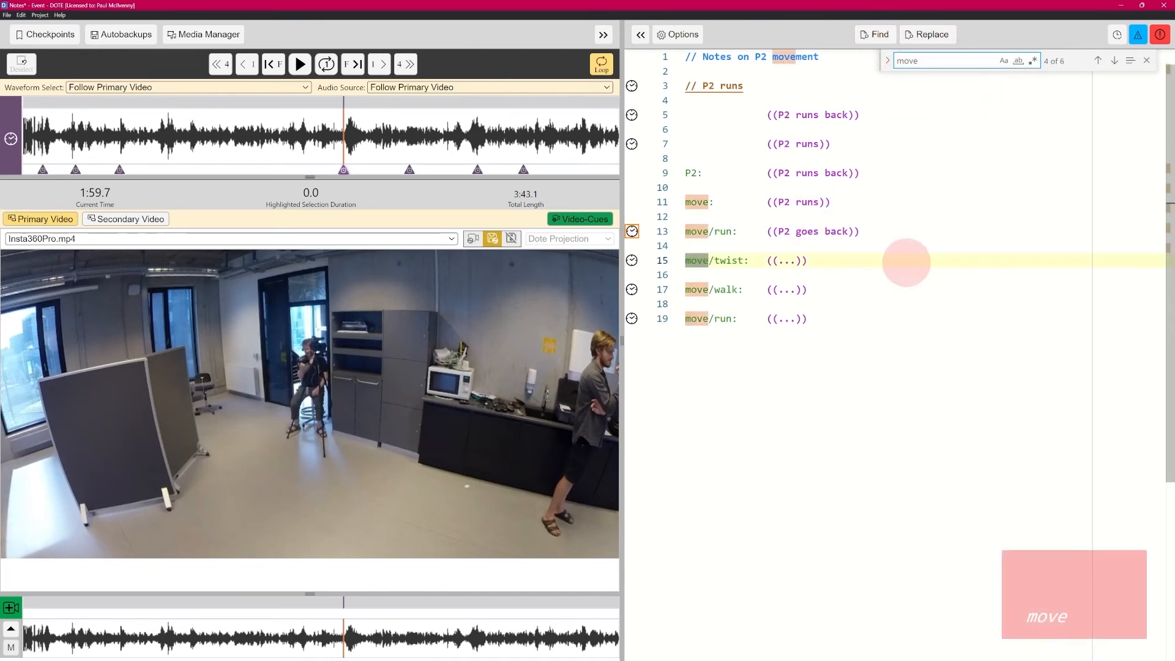
{"action": "key", "text": "BackSpace"}
{"action": "key", "text": "BackSpace"}
{"action": "type", "text": "run"}
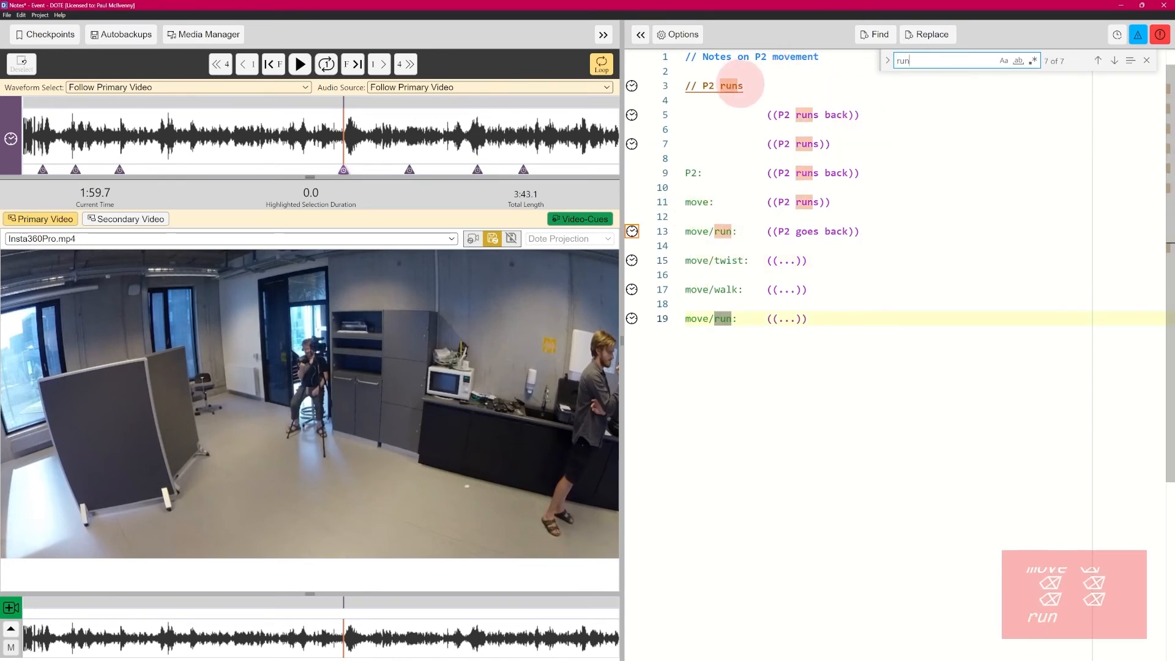
{"action": "left_click", "coordinate": [932, 34]}
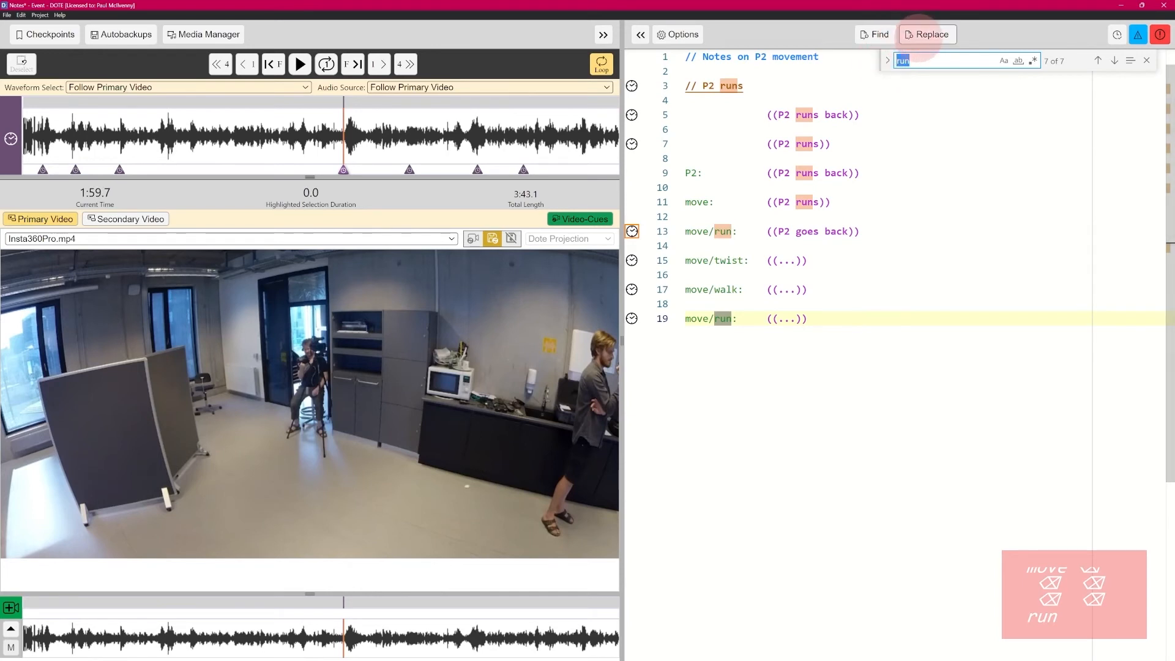
{"action": "left_click", "coordinate": [1147, 60]}
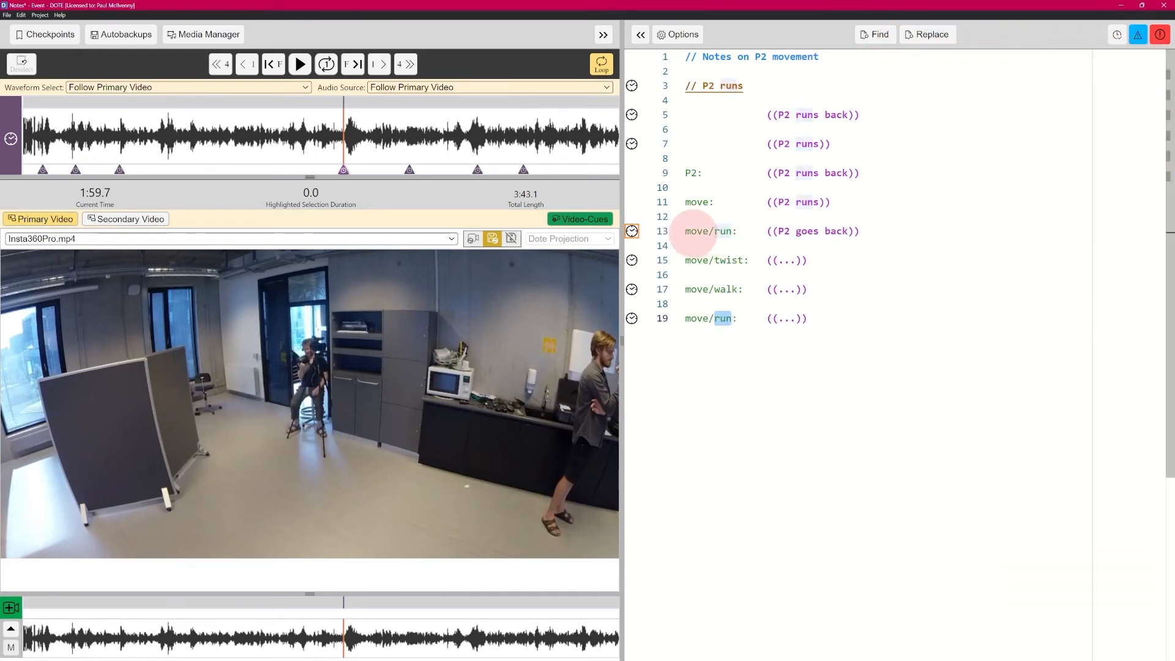
Change all occurrences of the label move/run to move/runs, starting from line 13.
{"action": "double_click", "coordinate": [695, 231]}
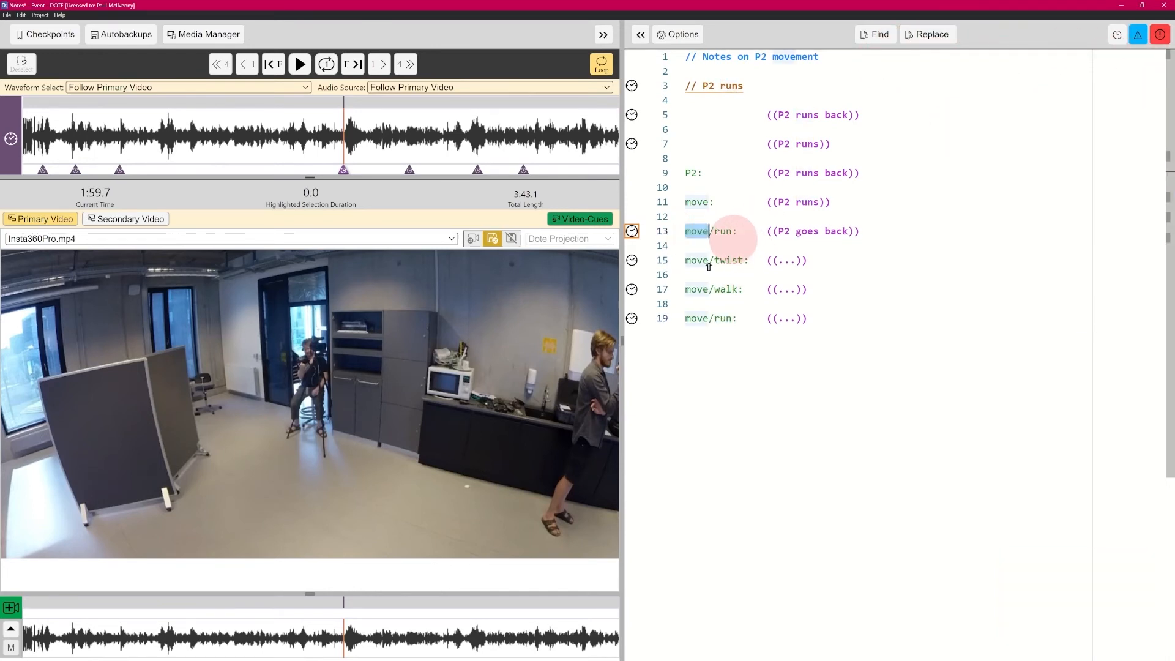
{"action": "left_click", "coordinate": [732, 232], "text": "shift"}
{"action": "right_click", "coordinate": [714, 232]}
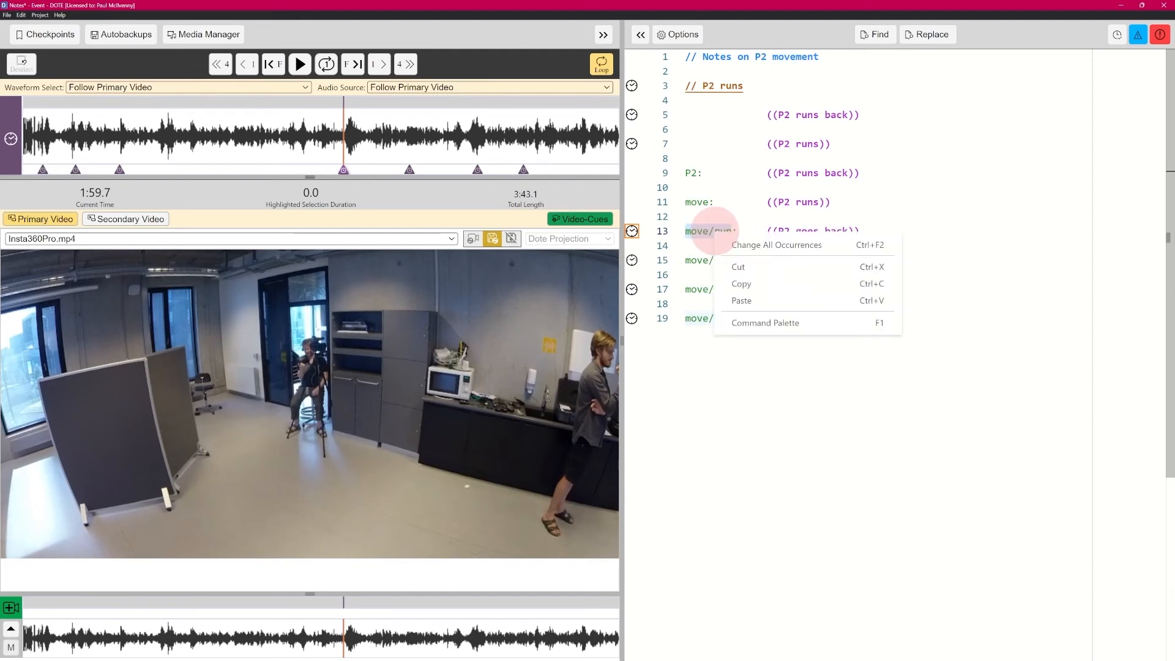
{"action": "left_click", "coordinate": [787, 247]}
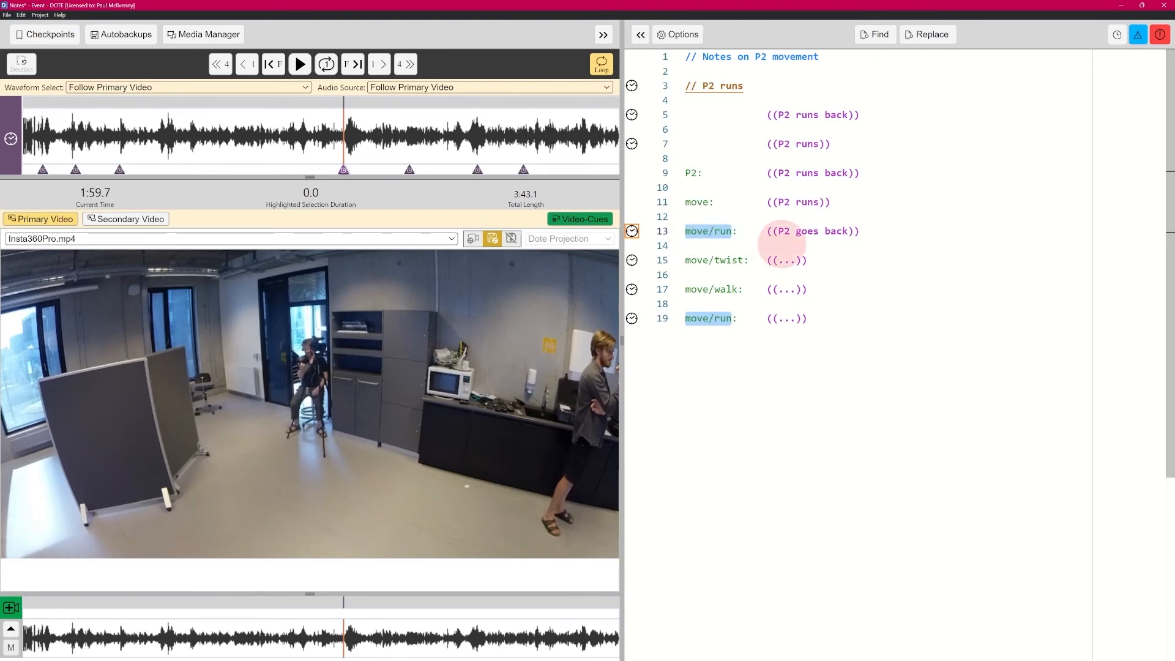
{"action": "type", "text": "s"}
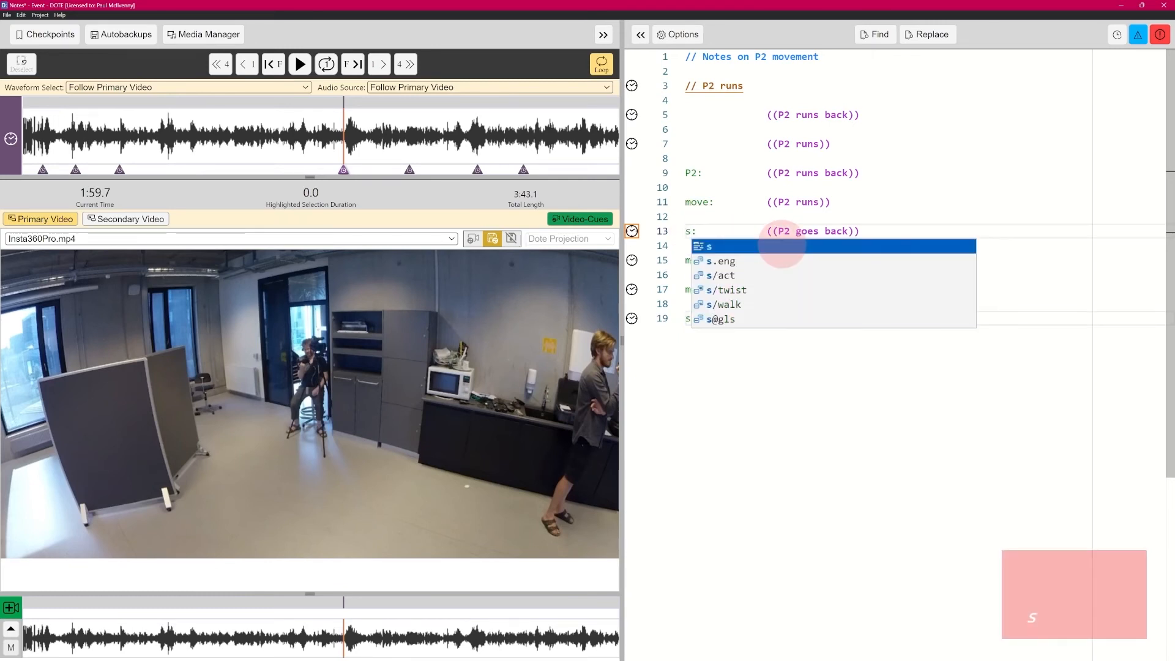
{"action": "key", "text": "ctrl+z"}
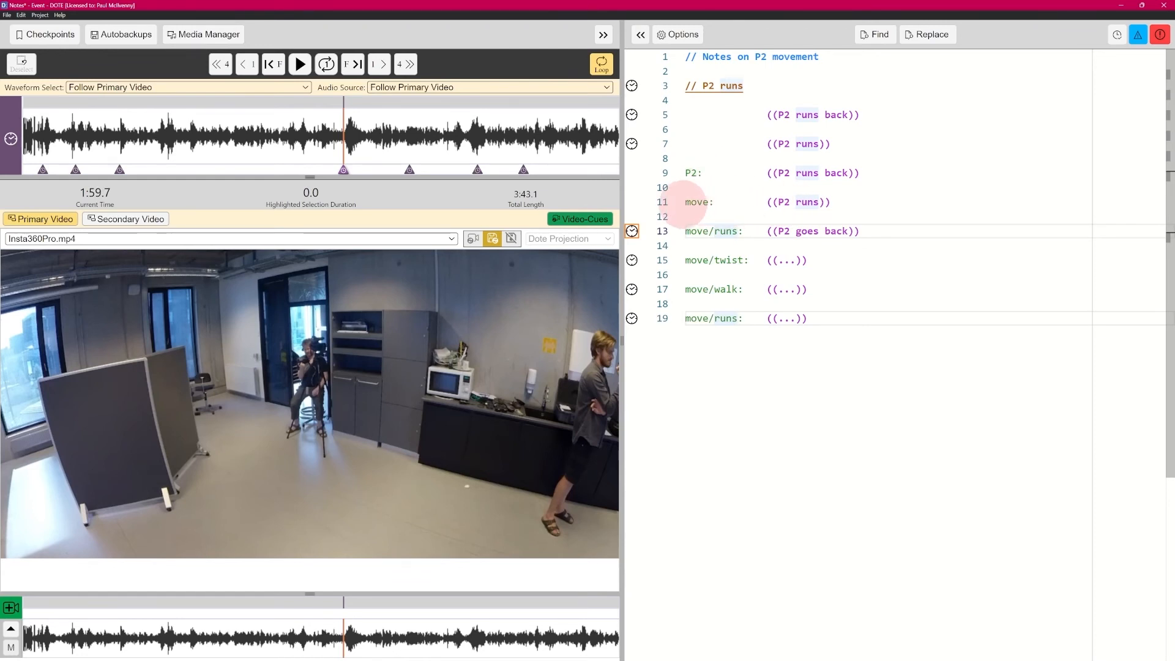
{"action": "left_click_drag", "start_coordinate": [713, 202], "coordinate": [686, 202]}
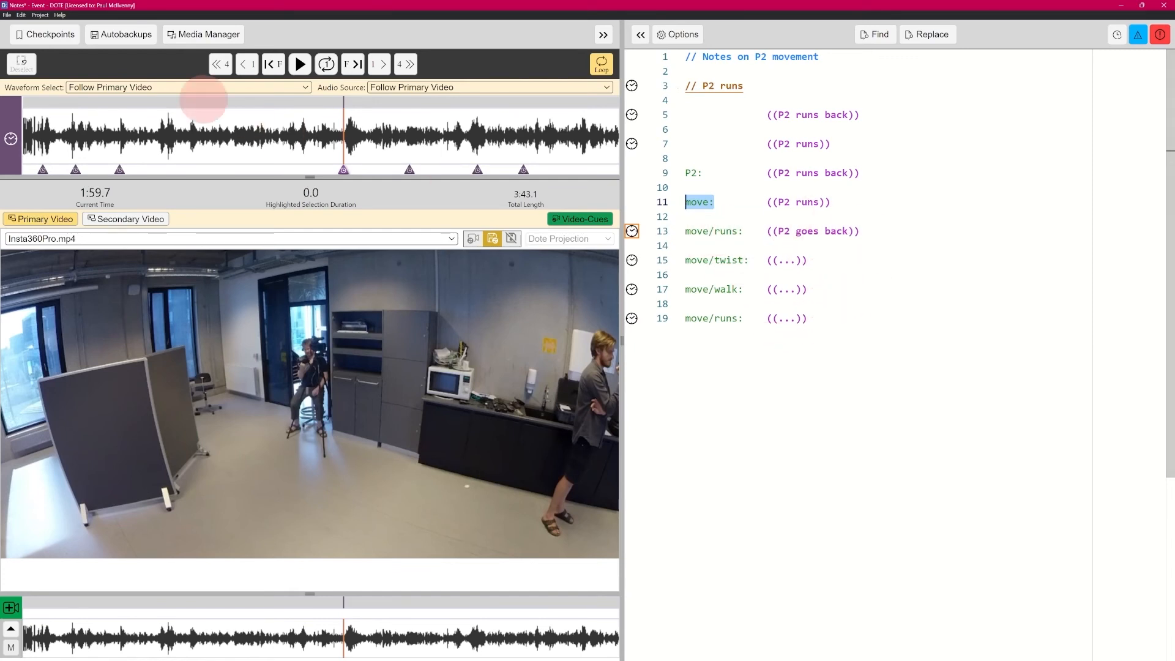
Save the notes as a new transcript named "notes to transcript", copying only the sync-codes and opening the copy, and save the pending changes.
{"action": "left_click", "coordinate": [7, 14]}
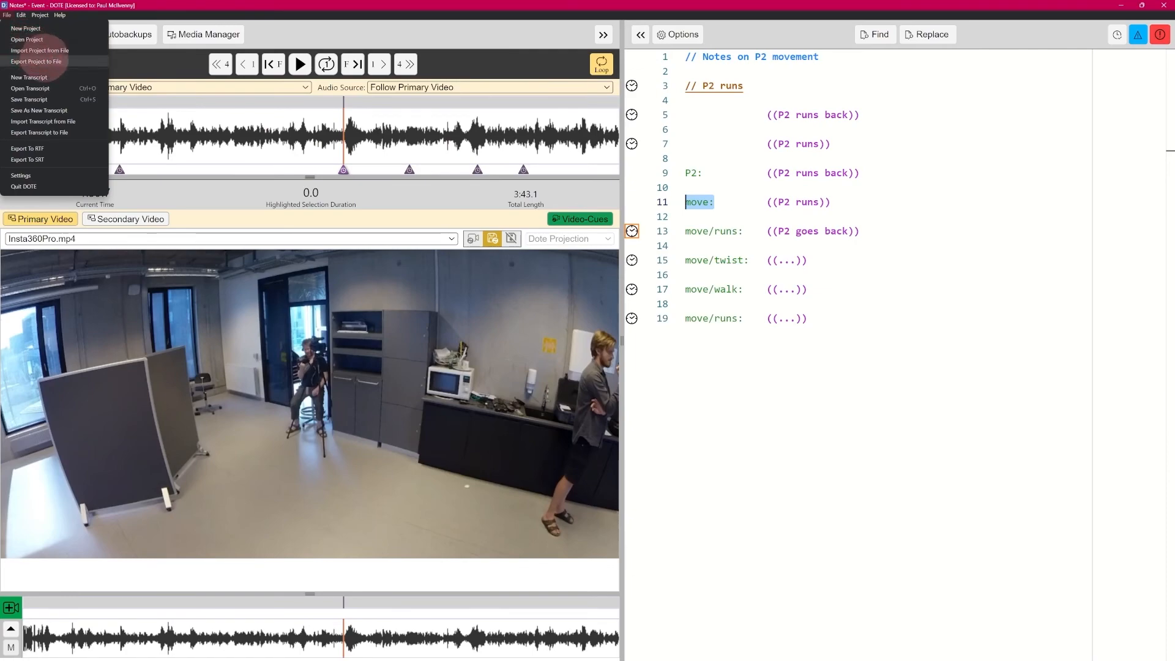
{"action": "left_click", "coordinate": [38, 110]}
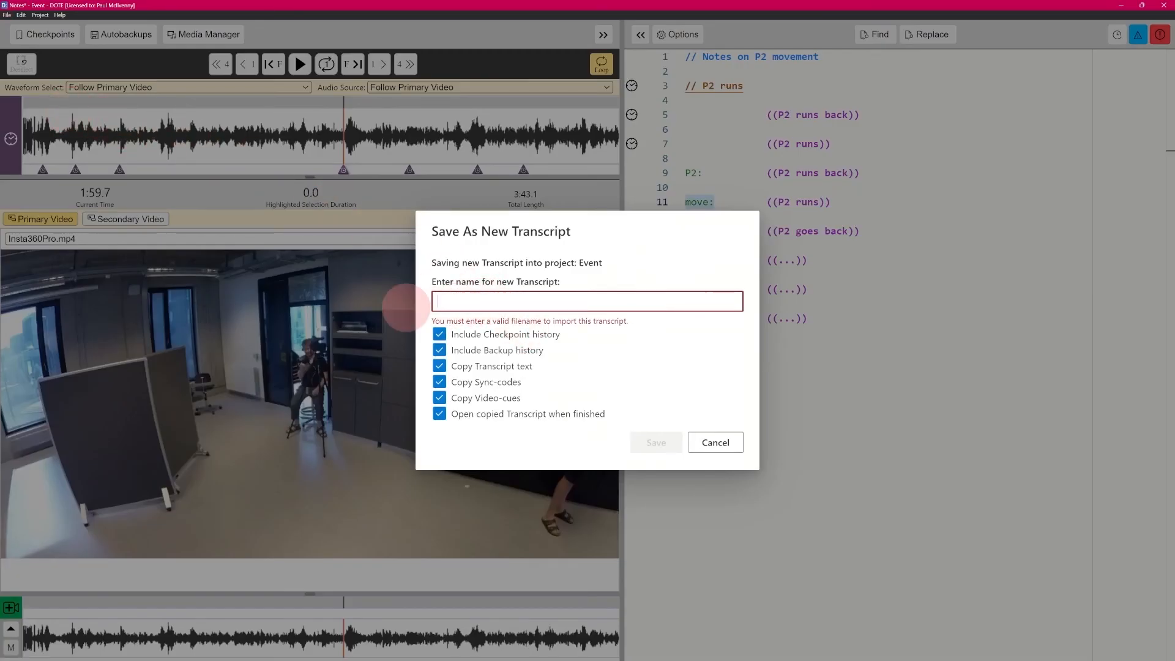
{"action": "type", "text": "notes to transcript"}
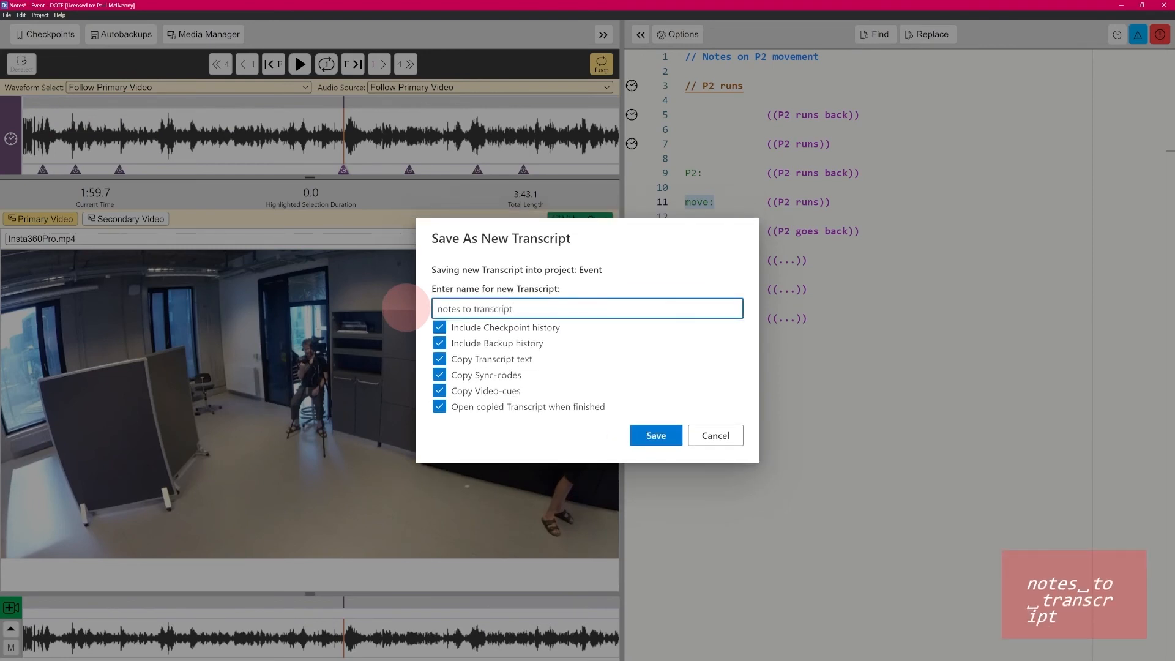
{"action": "left_click", "coordinate": [439, 327]}
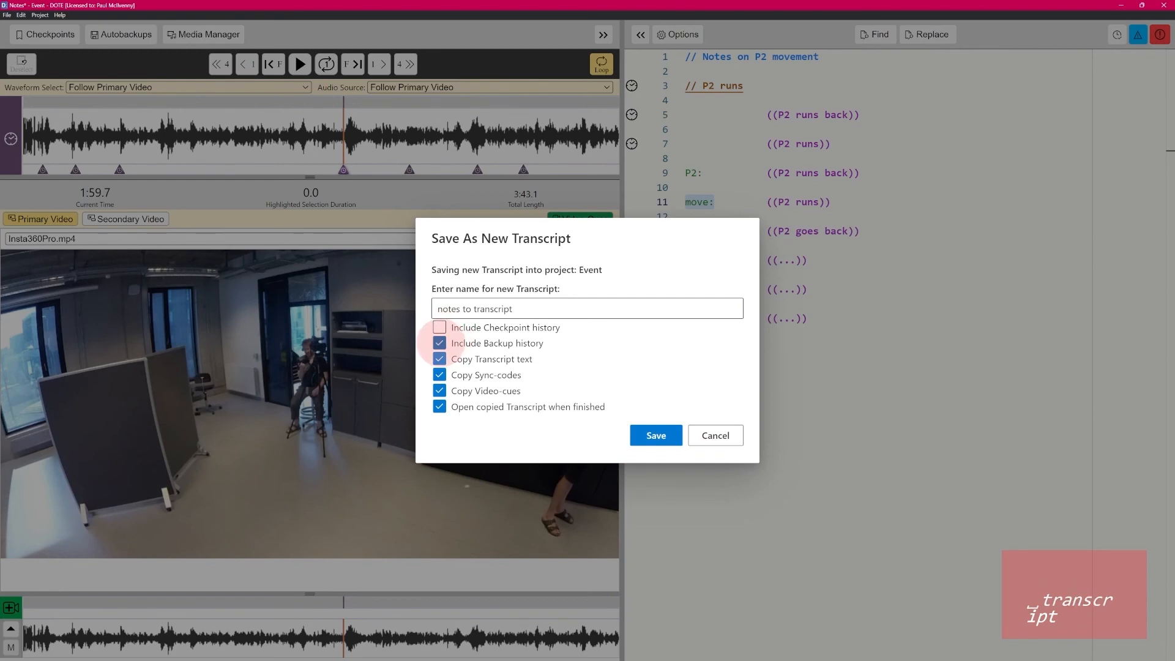
{"action": "left_click", "coordinate": [440, 343]}
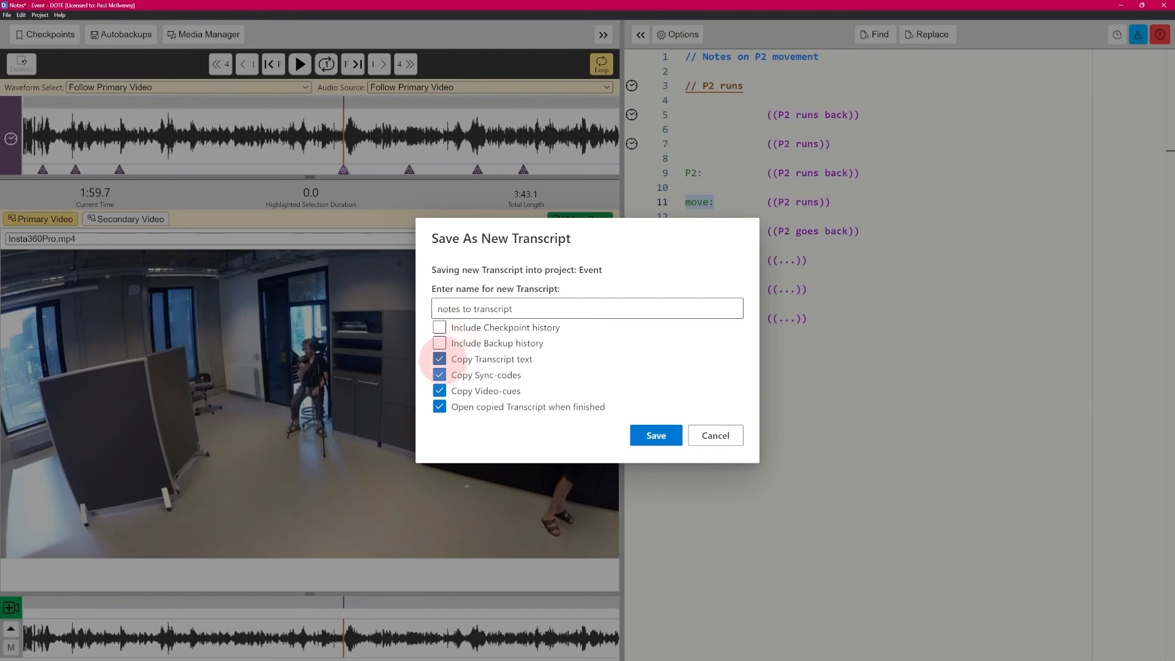
{"action": "left_click", "coordinate": [441, 359]}
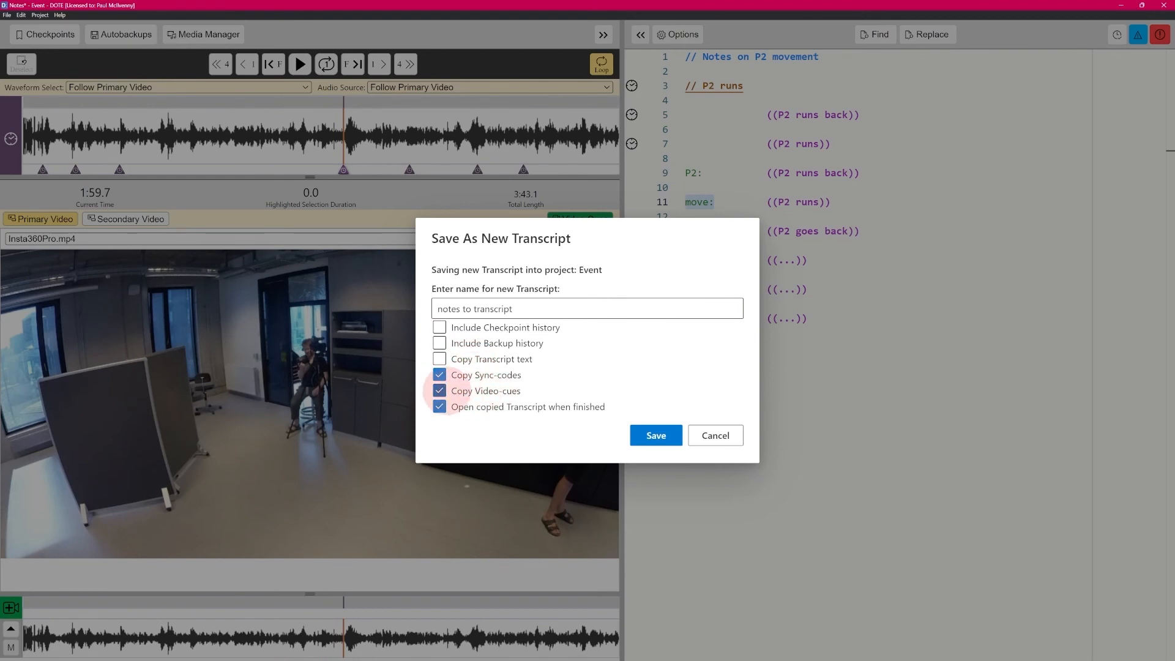
{"action": "left_click", "coordinate": [440, 390]}
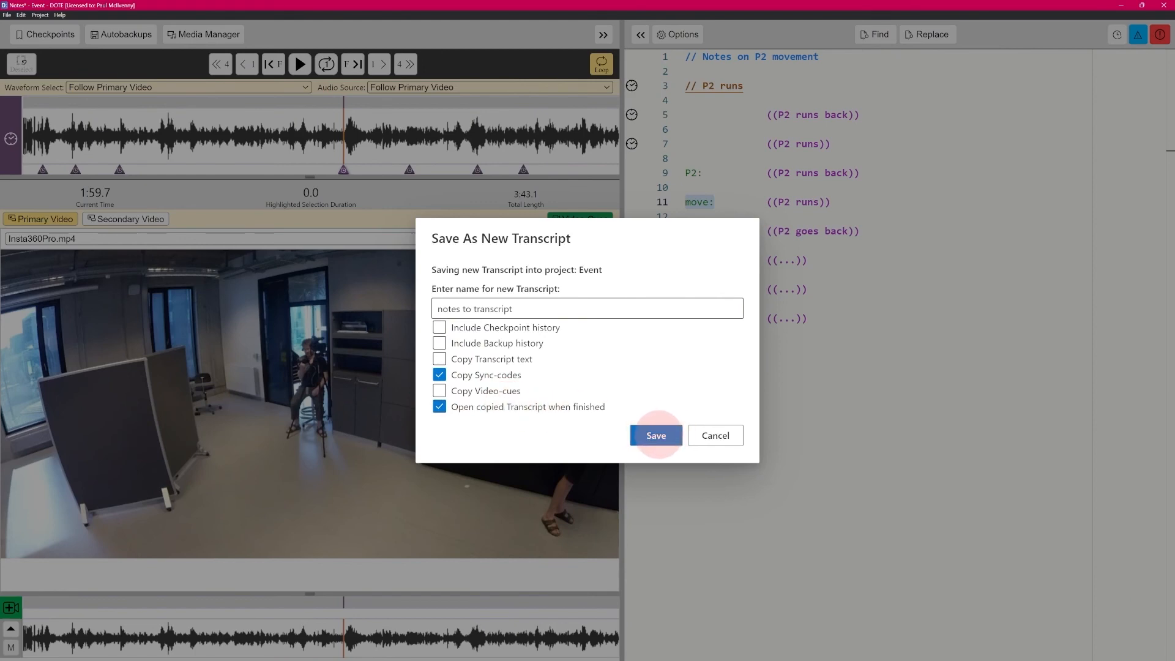
{"action": "left_click", "coordinate": [656, 435]}
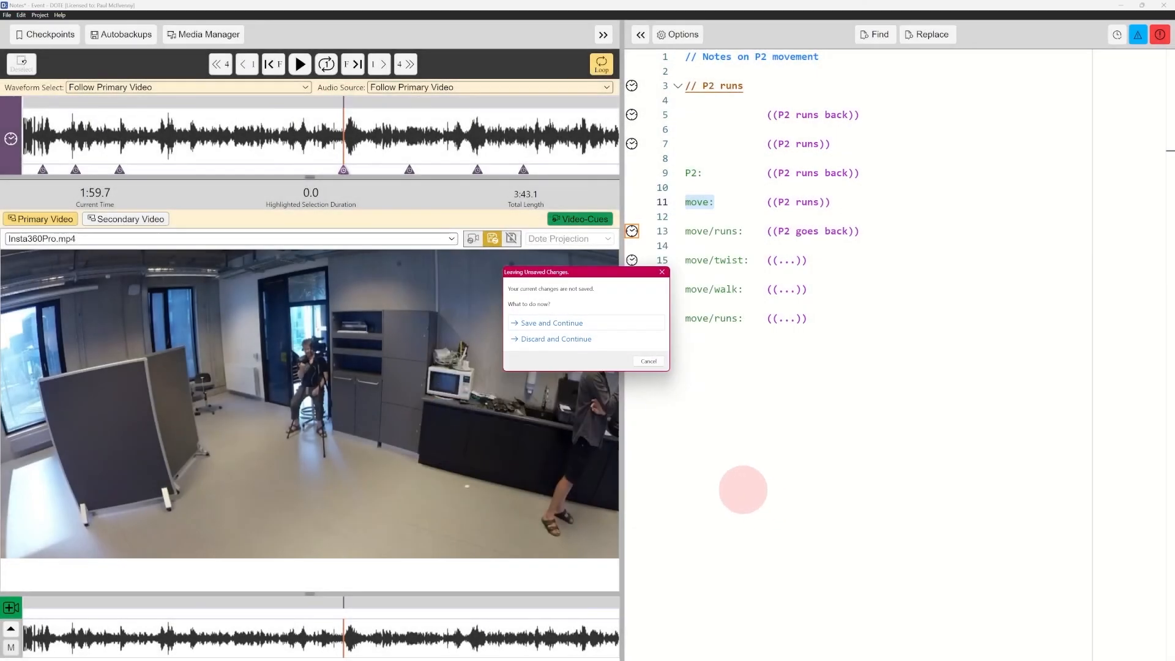
{"action": "left_click", "coordinate": [561, 323]}
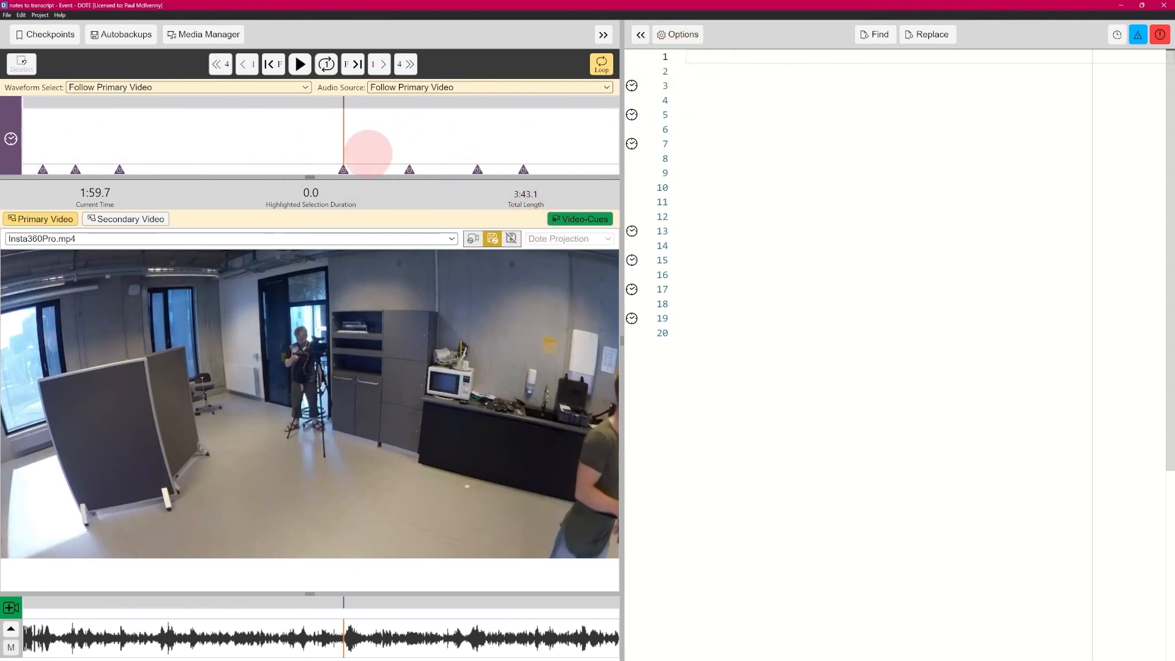
Reopen the transcript "notes to transcript" from the Event project.
{"action": "left_click", "coordinate": [7, 15]}
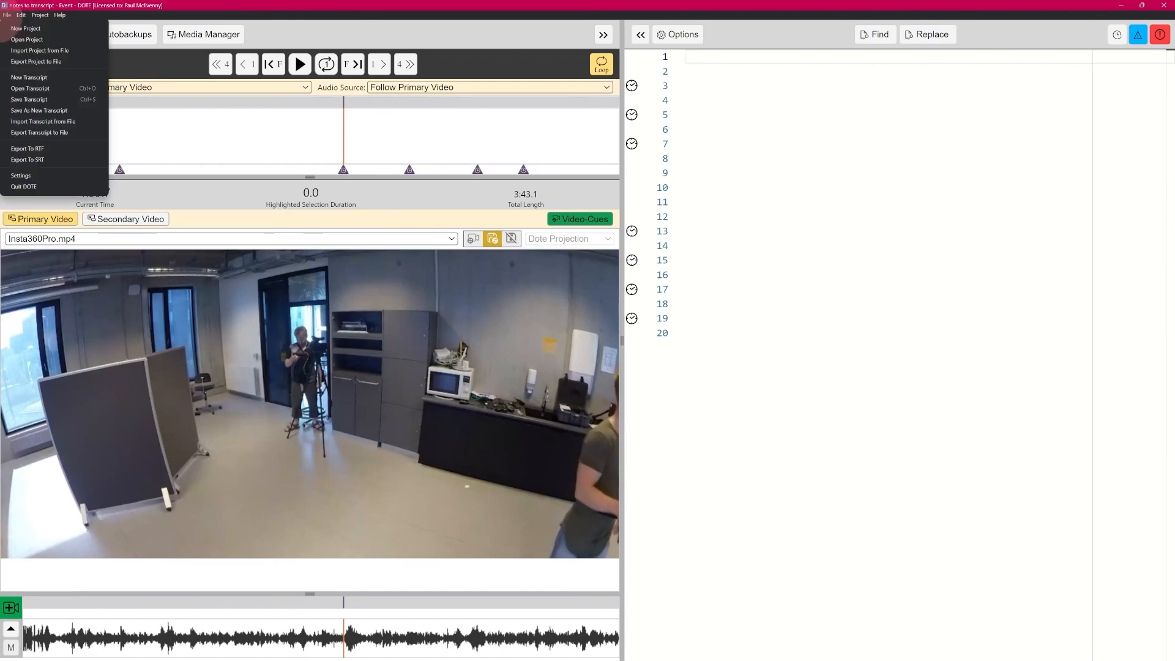
{"action": "left_click", "coordinate": [43, 38]}
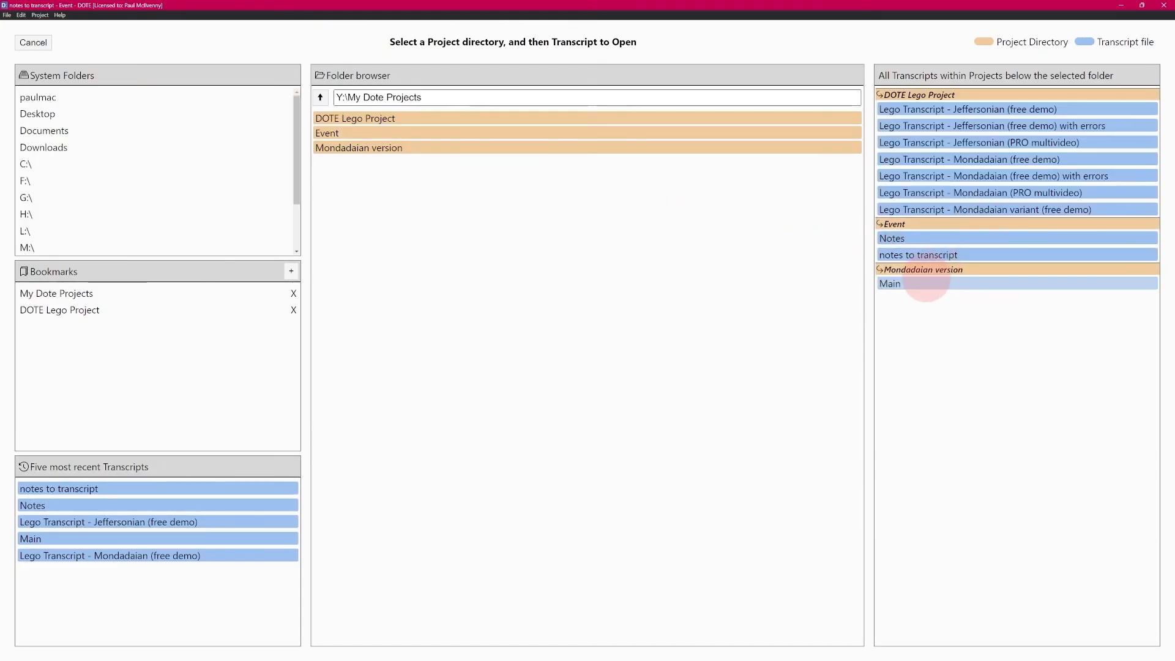
{"action": "left_click", "coordinate": [922, 255]}
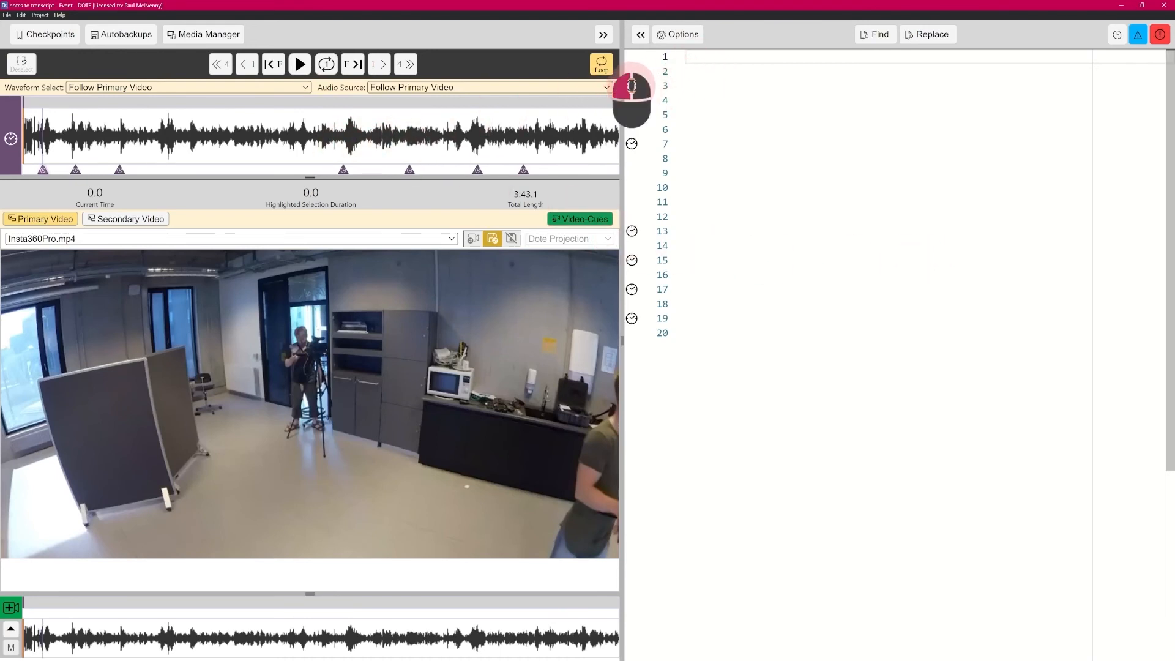
Jump to the sync-codes on lines 3, 5 and 7, and play the video from line 7 with the 360° view turned.
{"action": "left_click", "coordinate": [632, 86]}
{"action": "left_click", "coordinate": [632, 114]}
{"action": "left_click", "coordinate": [631, 144]}
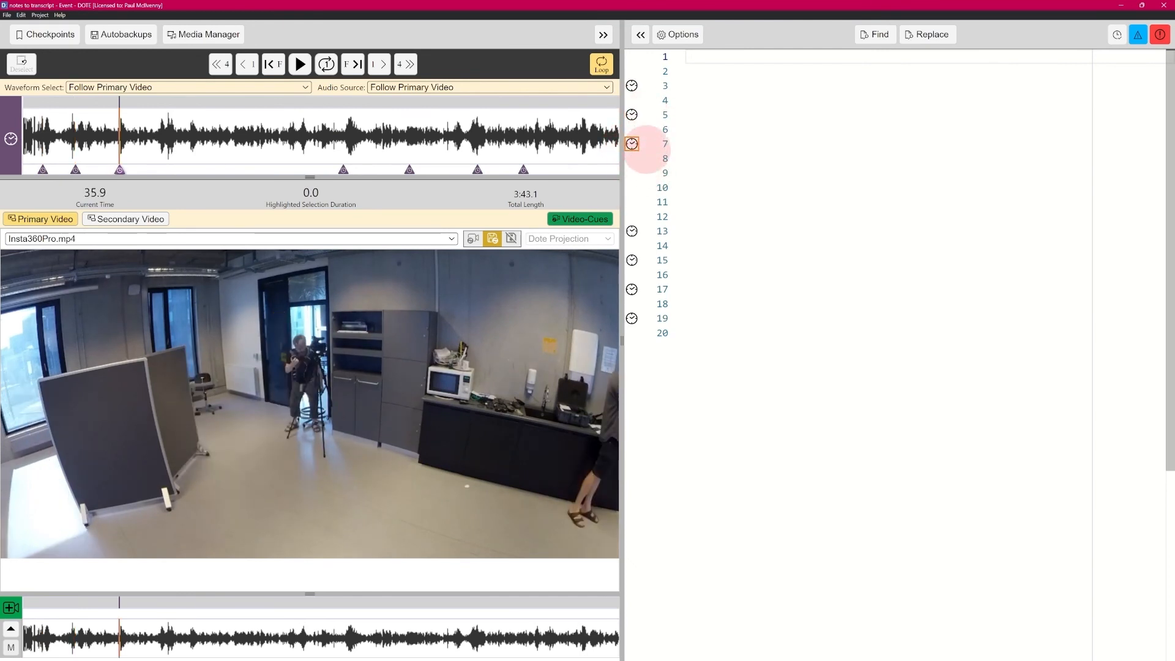
{"action": "left_click", "coordinate": [632, 114]}
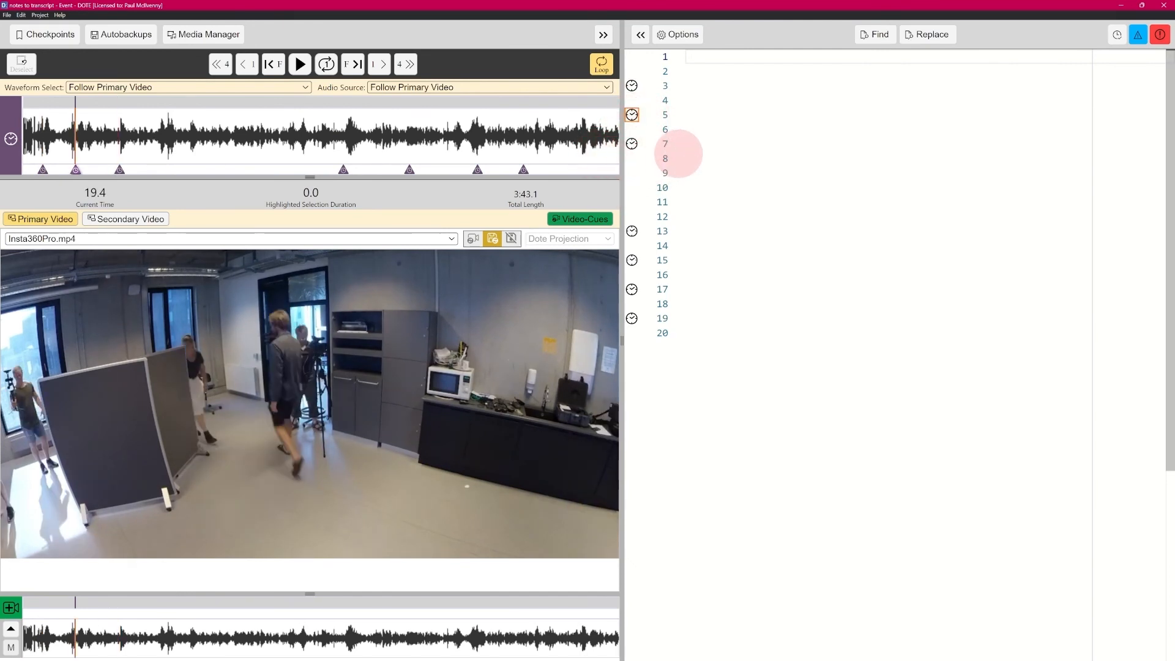
{"action": "key", "text": "ctrl+space"}
{"action": "left_click", "coordinate": [632, 144]}
{"action": "left_click_drag", "start_coordinate": [512, 328], "coordinate": [371, 389]}
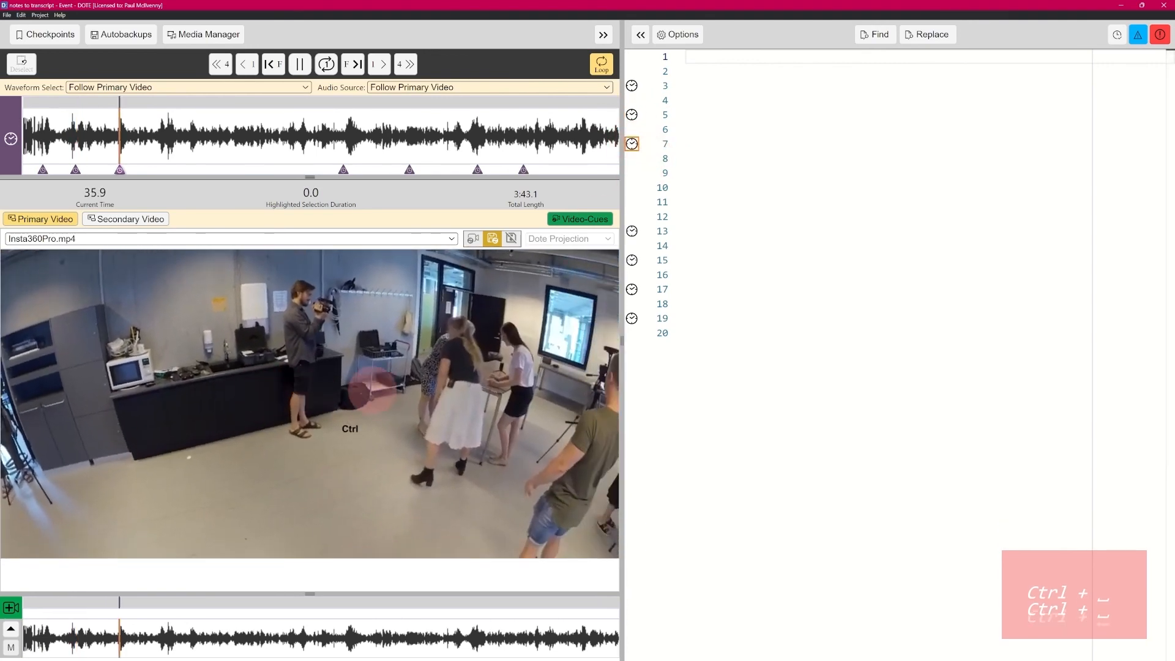
{"action": "key", "text": "ctrl+space"}
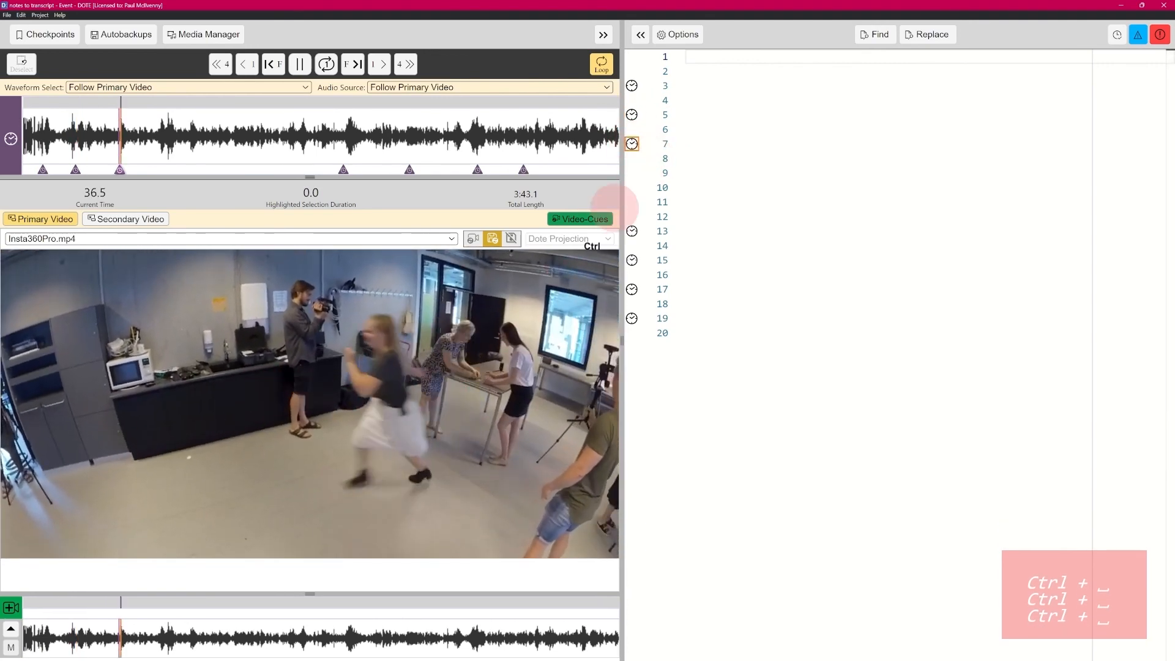
{"action": "left_click", "coordinate": [755, 149]}
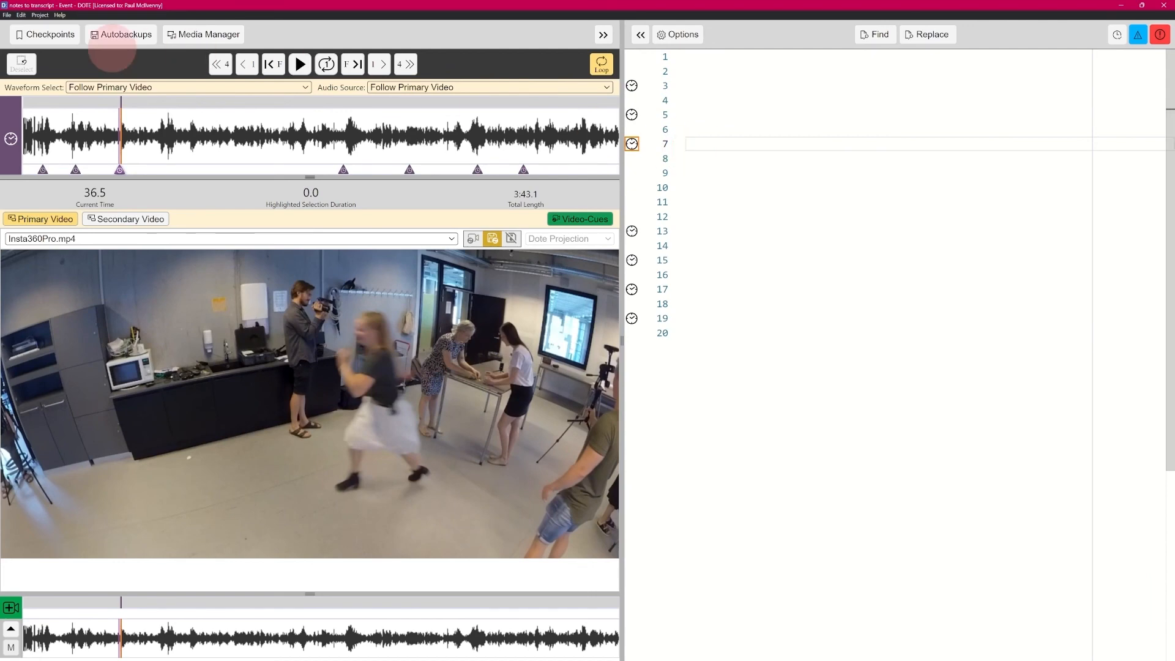
Open the Notes transcript of the Event project.
{"action": "left_click", "coordinate": [7, 15]}
{"action": "left_click", "coordinate": [84, 38]}
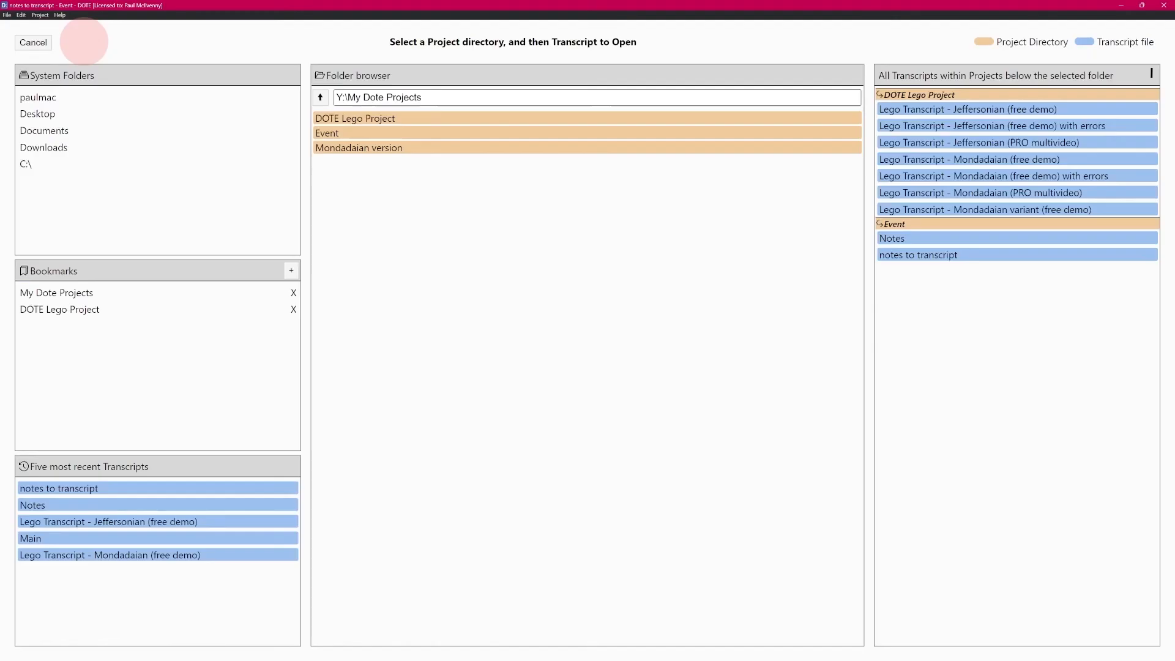
{"action": "left_click", "coordinate": [933, 237]}
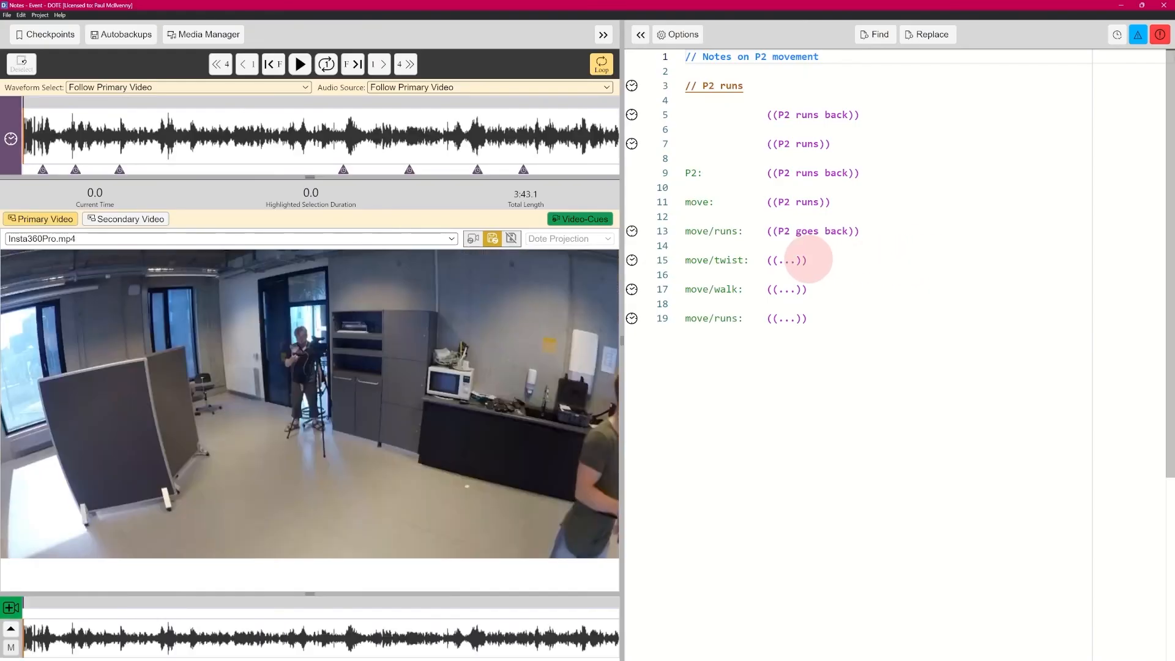